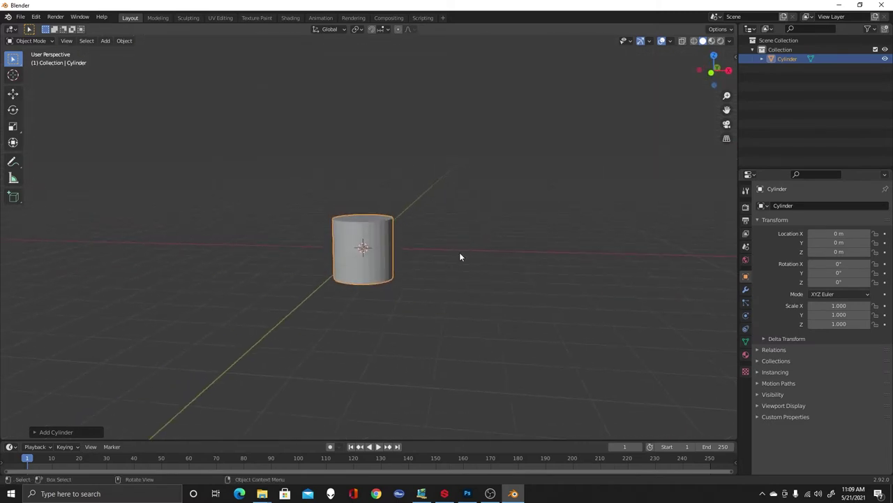
- Flatten the cylinder into a thin disc by scaling it to about 0.072 along the global Z axis
key("s")
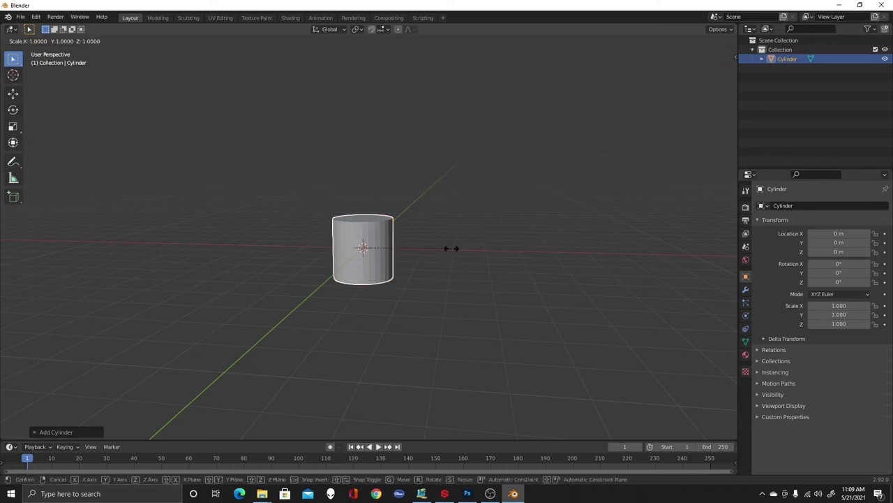
key("z")
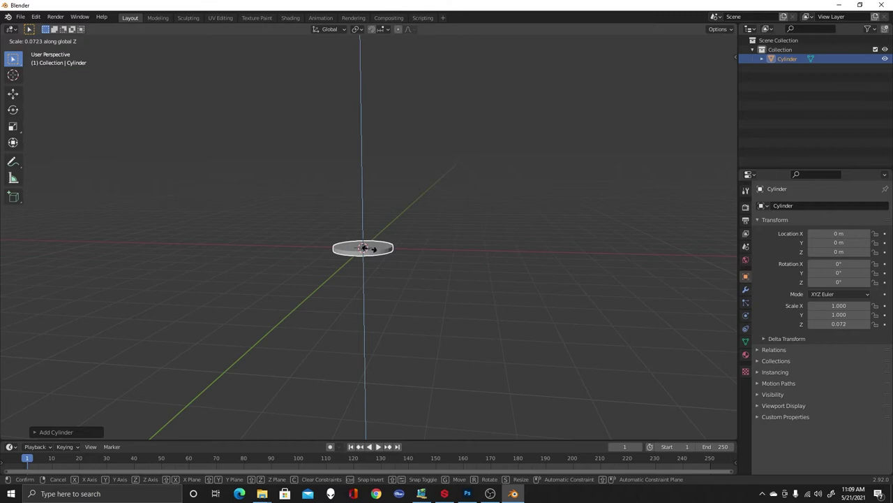
left_click(369, 248)
mouse_move(423, 274)
middle_mouse_down()
mouse_move(403, 259)
mouse_move(407, 266)
middle_mouse_up()
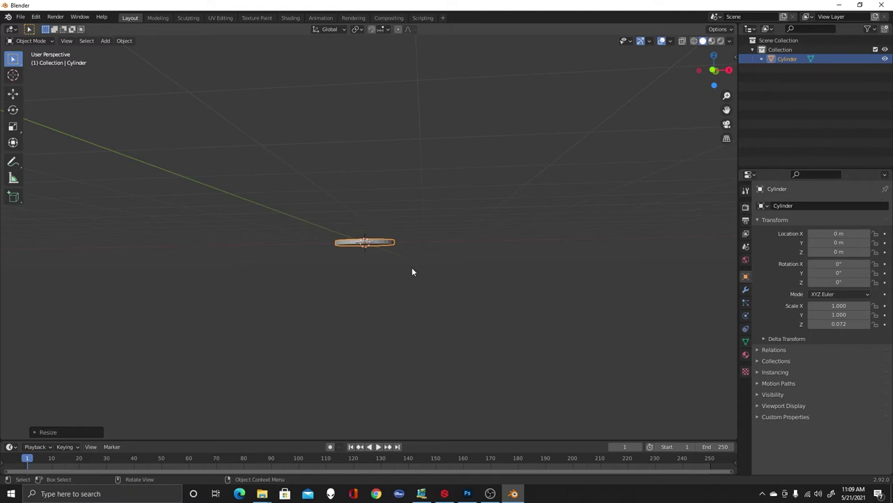
middle_click_drag(412, 270, 403, 307)
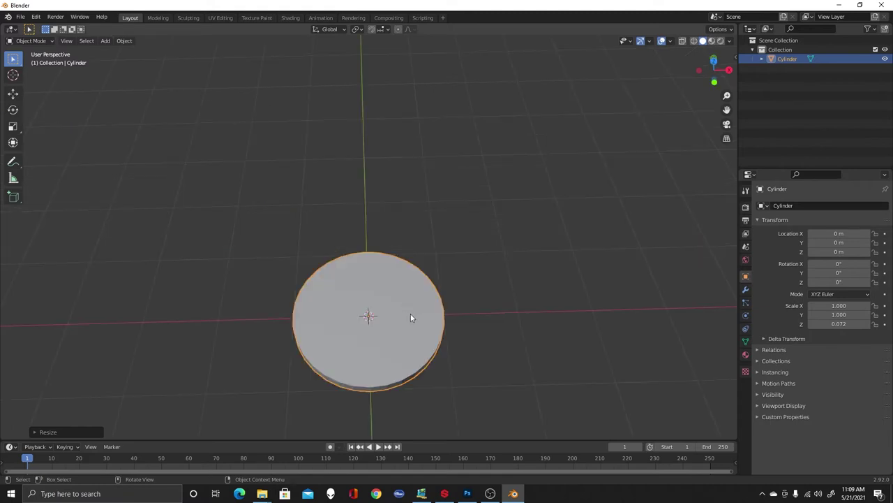
- In edit mode, select the disc's top face by its rim edge loop and inset it three times toward the centre
key("Tab")
middle_click_drag(558, 307, 549, 285)
key("2")
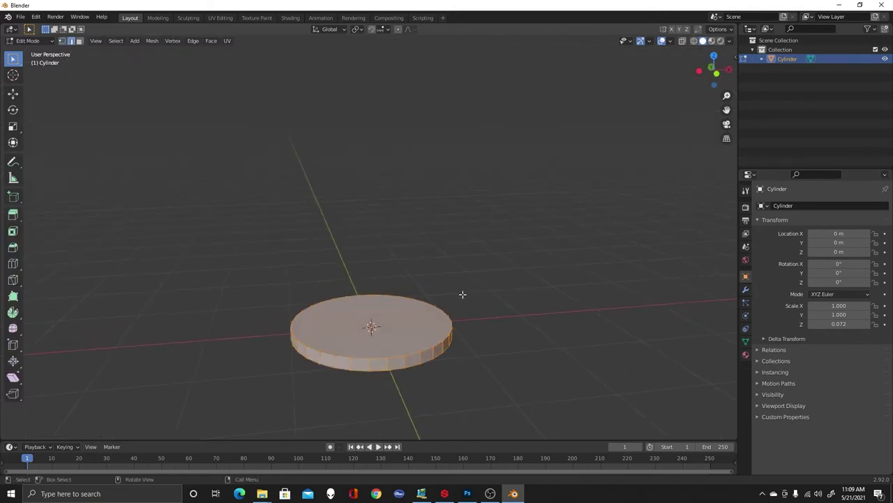
key("alt+a")
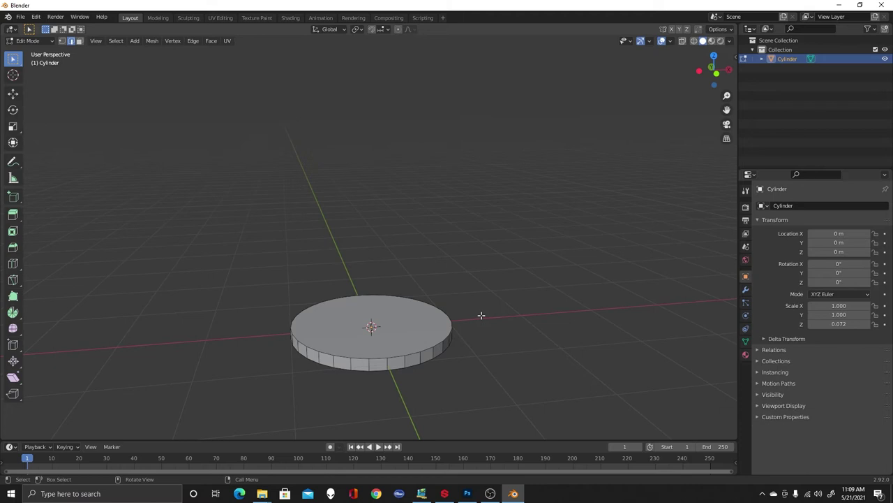
left_click(314, 348, "alt")
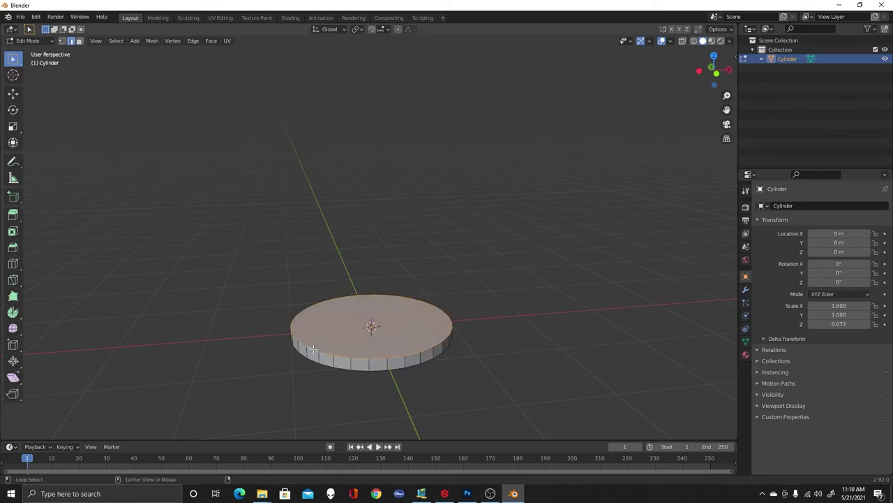
mouse_move(492, 284)
middle_mouse_down()
mouse_move(486, 335)
mouse_move(487, 296)
middle_mouse_up()
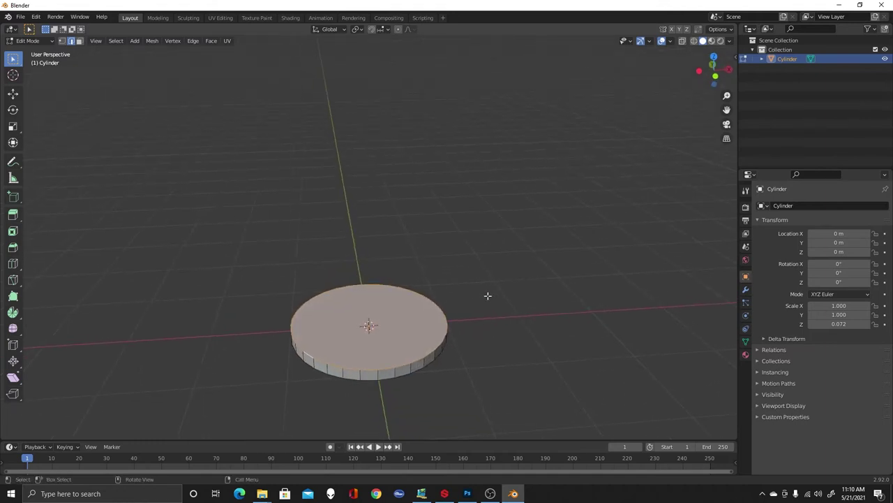
key("i")
left_click(473, 300)
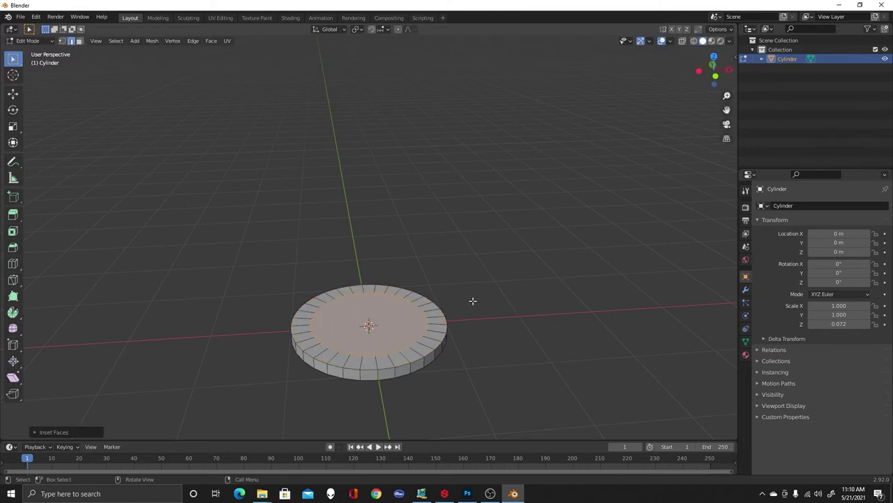
key("i")
left_click(458, 302)
key("i")
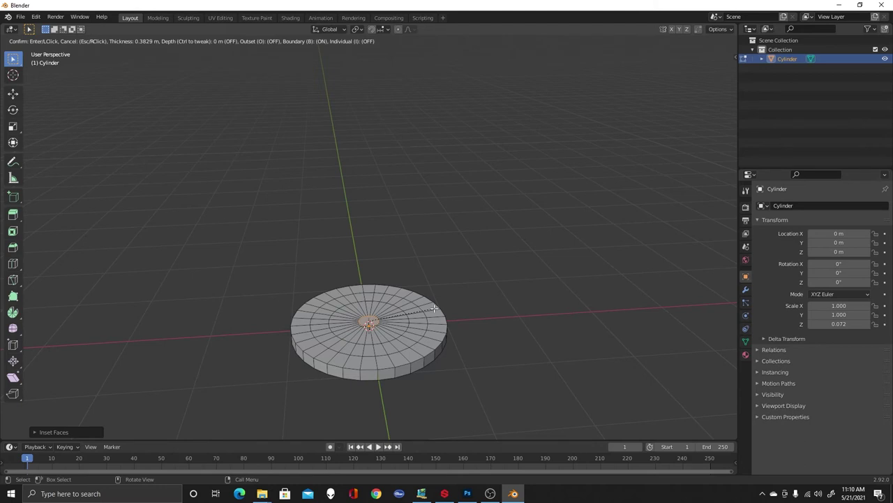
left_click(434, 308)
middle_click_drag(479, 303, 439, 301)
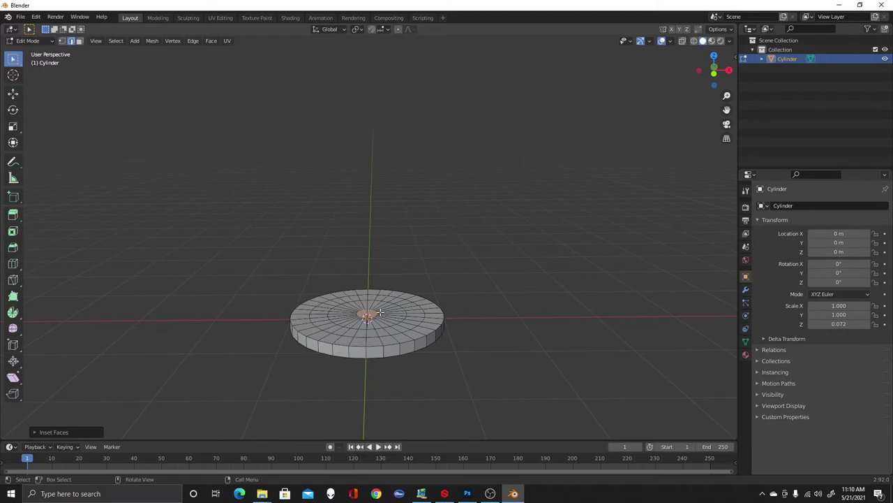
key("g")
key("z")
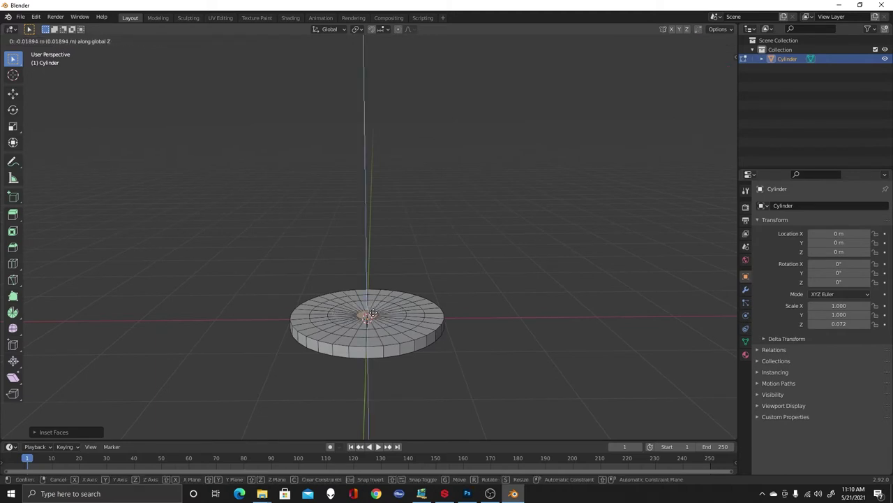
right_click(385, 298)
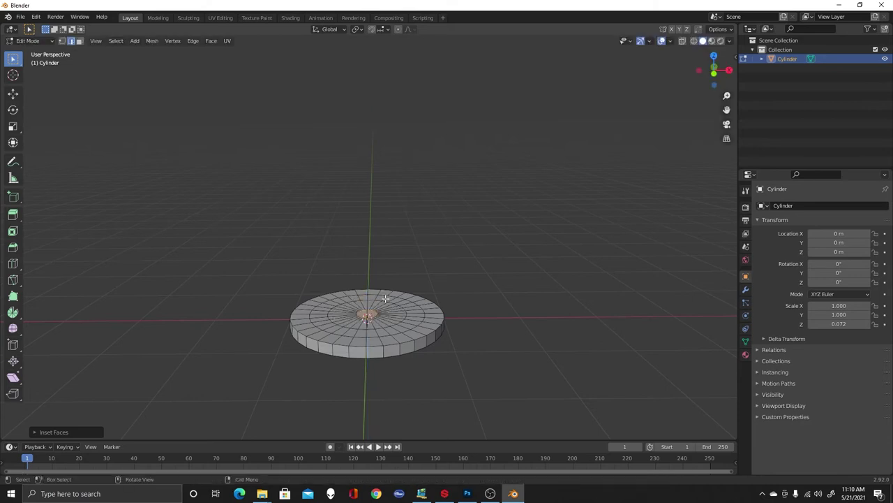
- Enable proportional editing with the Sphere falloff
left_click(408, 30)
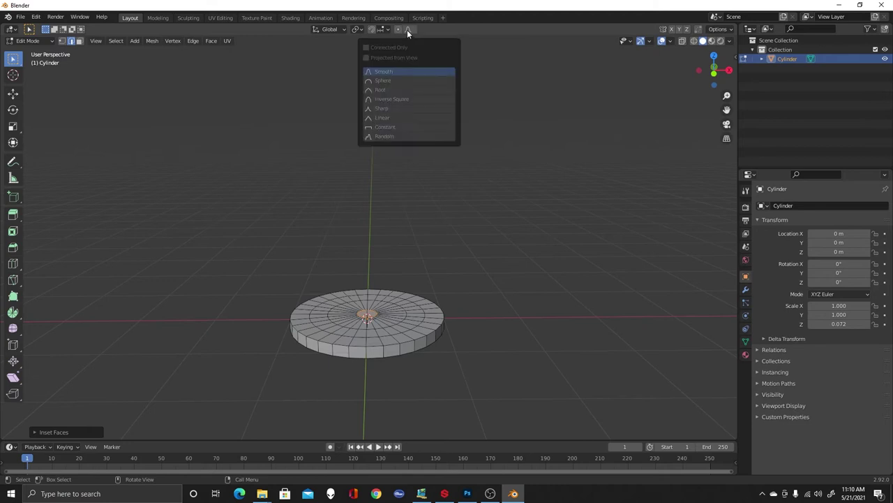
left_click(405, 80)
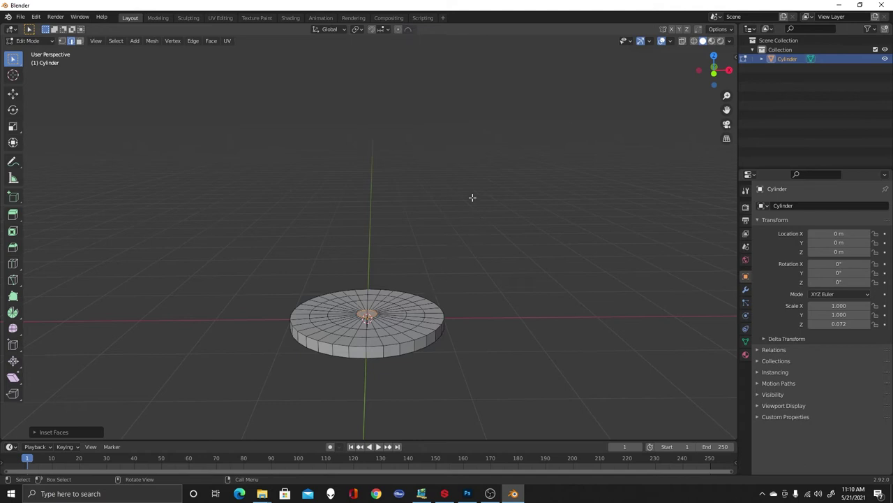
left_click(398, 30)
- Raise the small centre face about 0.45 m along Z with proportional size 1.00 to dome the disc's top
middle_click_drag(444, 238, 445, 225)
middle_click_drag(423, 269, 419, 286)
key("g")
key("z")
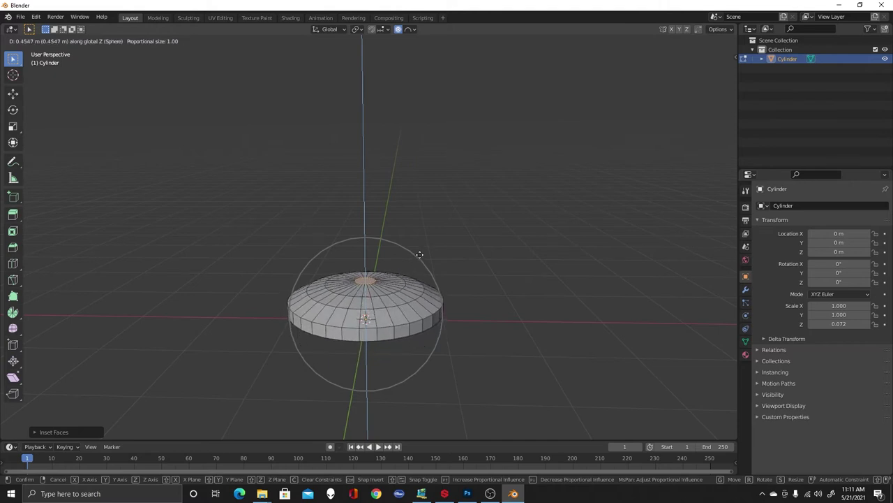
left_click(419, 254)
- Return to object mode and apply Shade Smooth to the domed disc
middle_click_drag(493, 277, 499, 299)
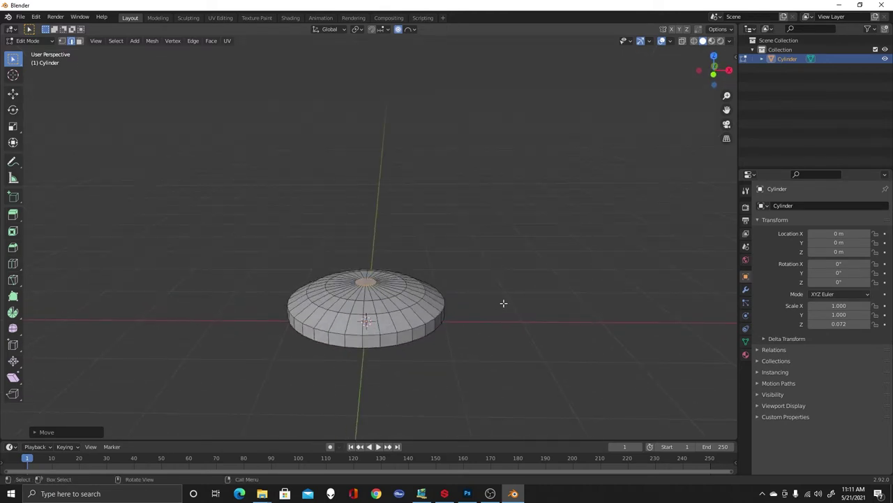
key("Tab")
right_click(387, 306)
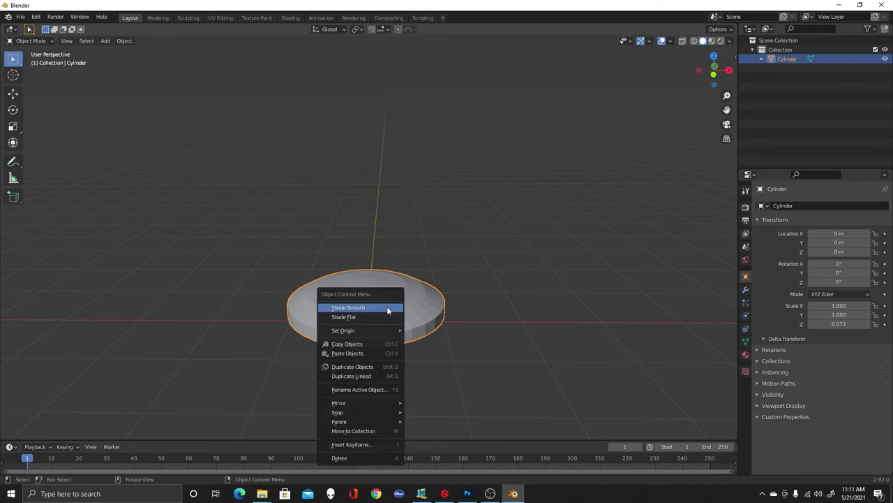
left_click(386, 306)
middle_click_drag(502, 284, 498, 256)
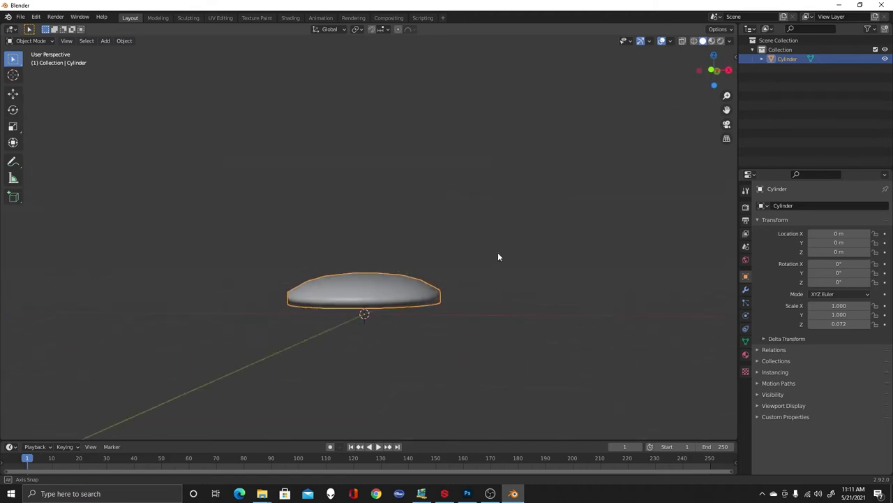
middle_click_drag(465, 279, 498, 298)
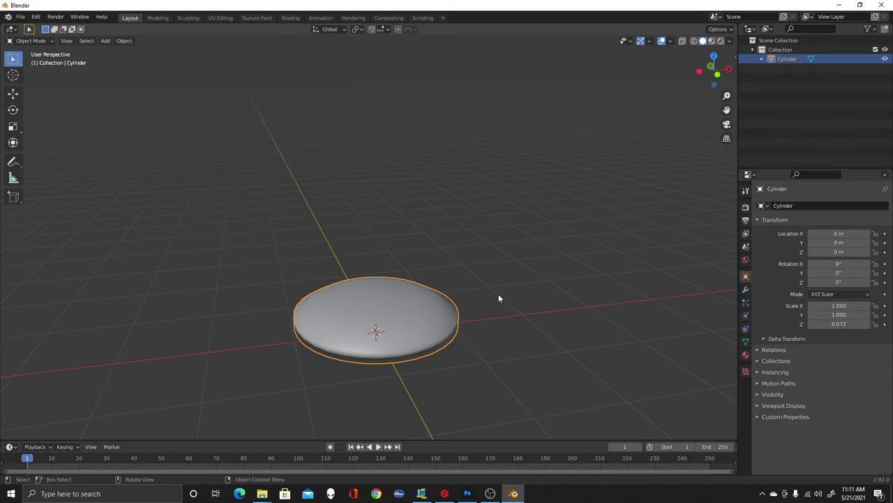
- Add a Subdivision Surface modifier to the domed disc while in edit mode and inspect its lower rim
key("Tab")
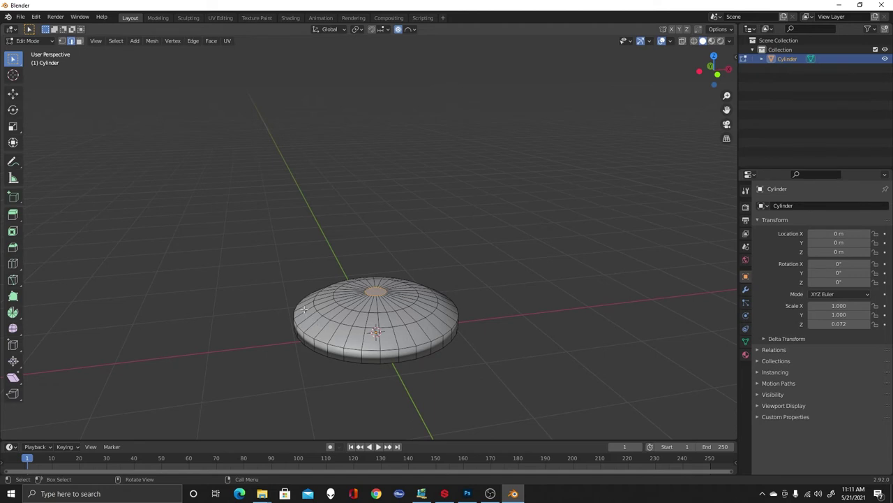
left_click(745, 289)
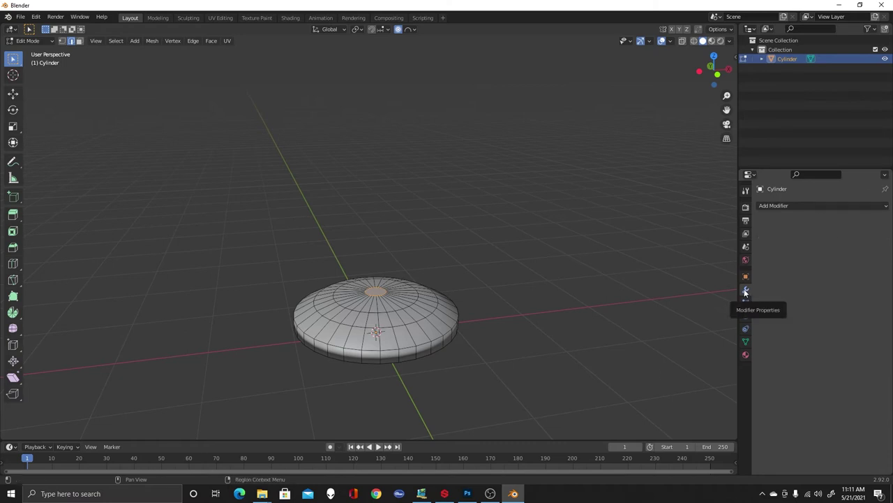
left_click(824, 206)
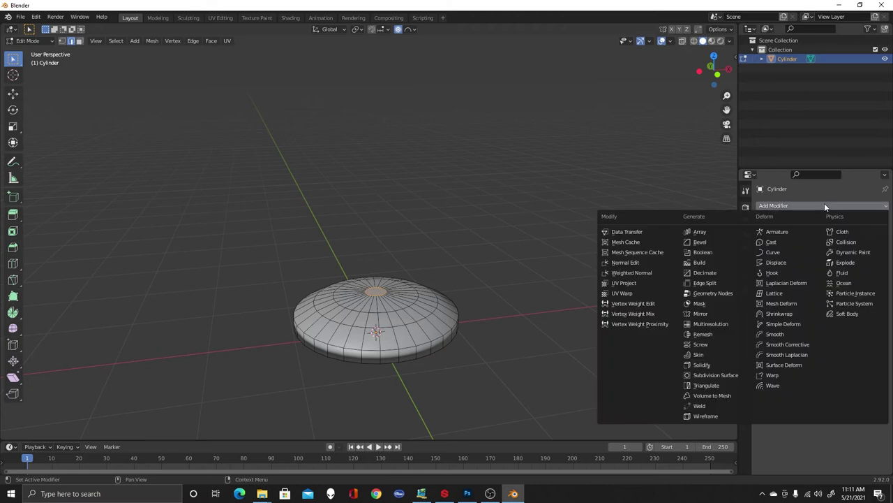
left_click(718, 378)
scroll(460, 405, "up", 3)
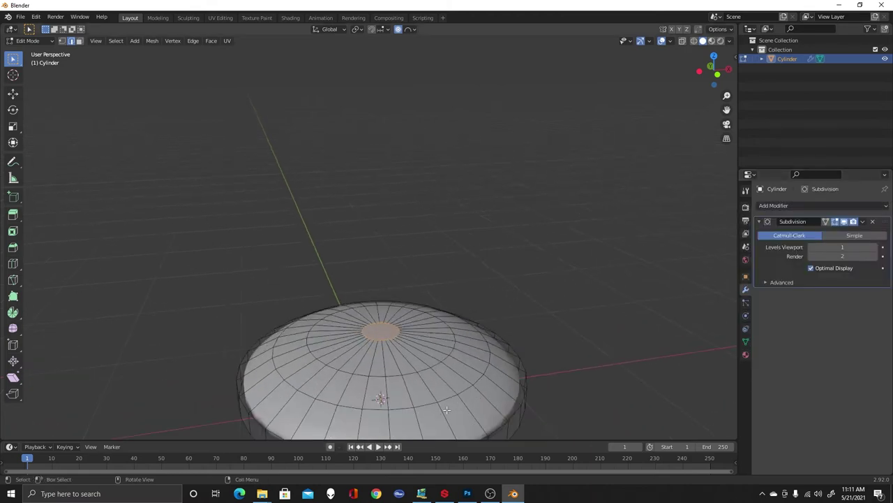
middle_click_drag(603, 393, 597, 203)
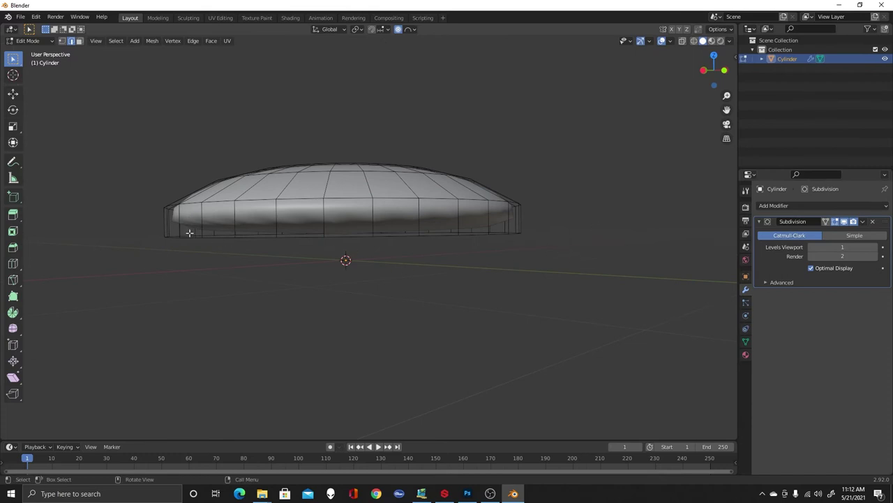
middle_click_drag(547, 276, 604, 281)
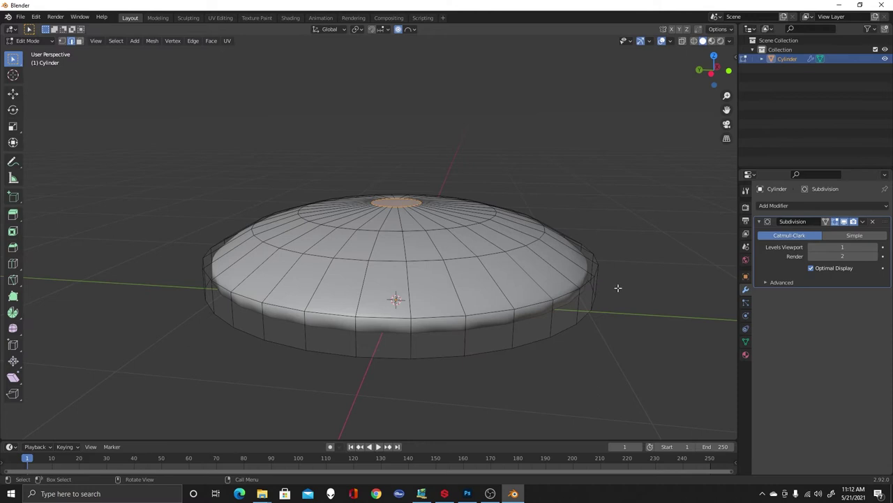
left_click(566, 293, "alt")
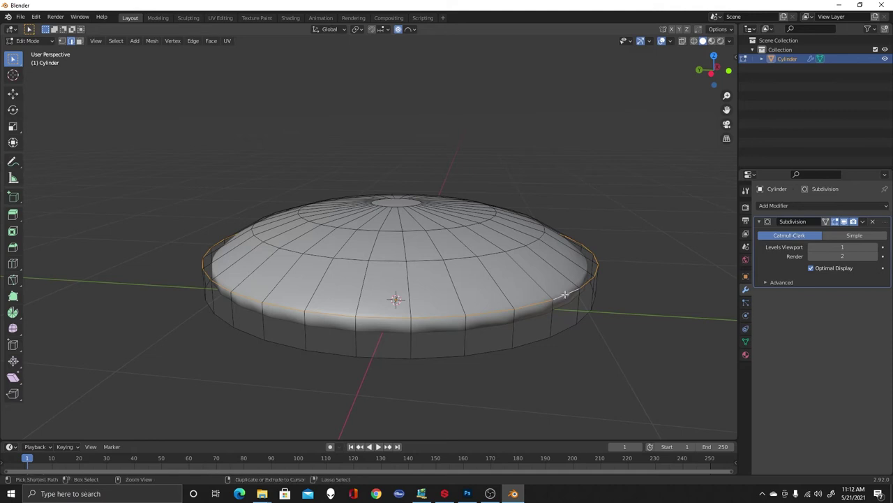
key("ctrl+b")
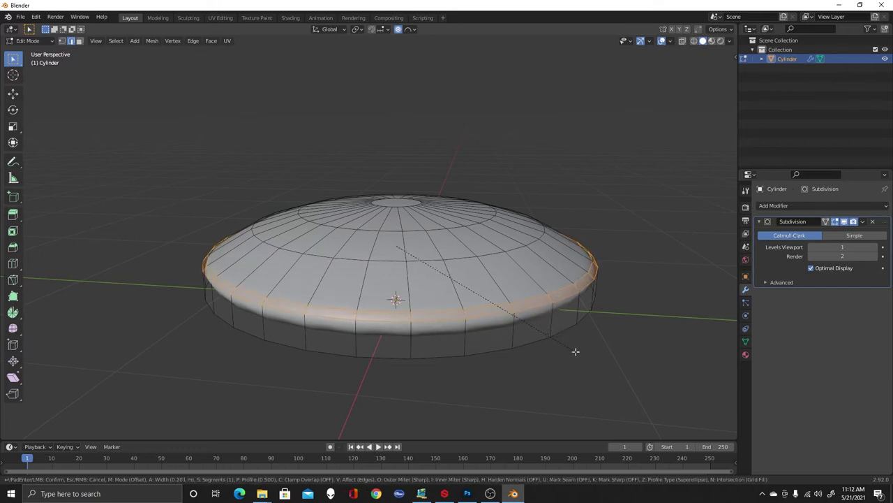
key("Escape")
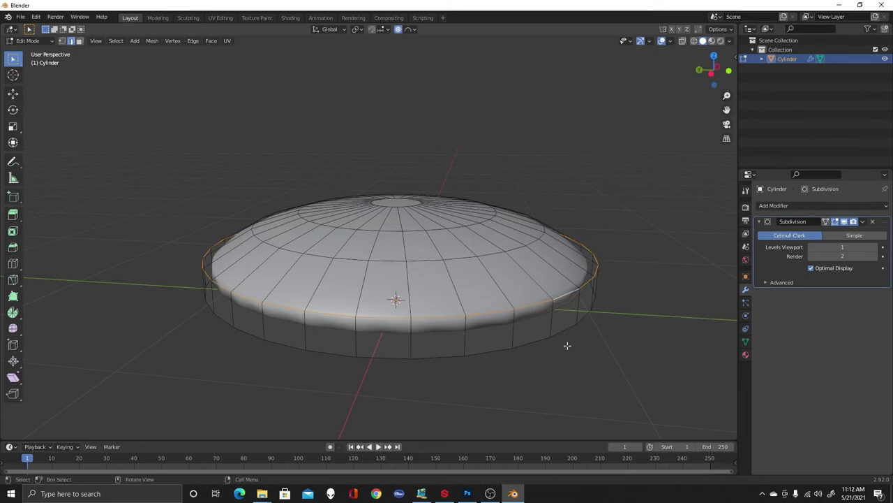
left_click(567, 346)
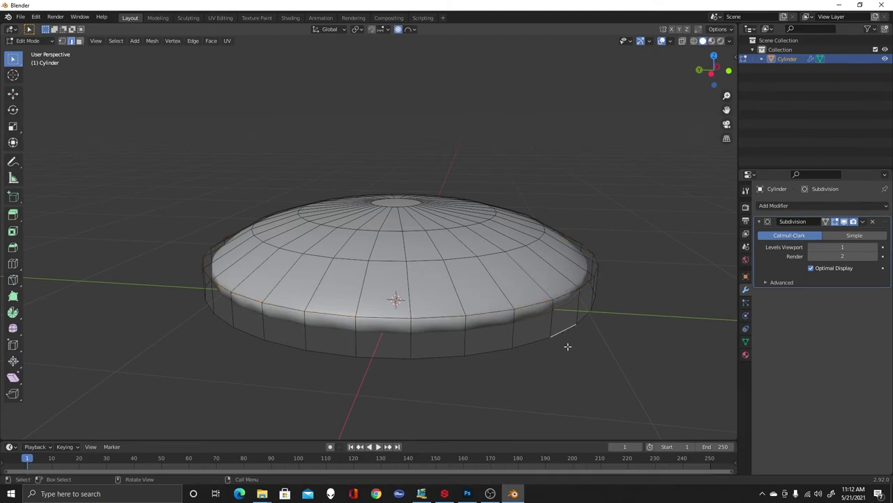
- Apply All Transforms to the domed disc in object mode
key("Tab")
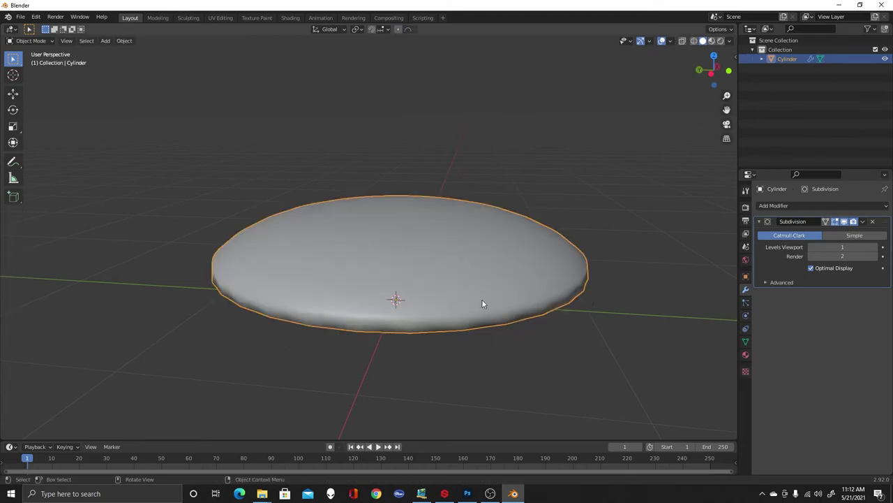
key("ctrl+a")
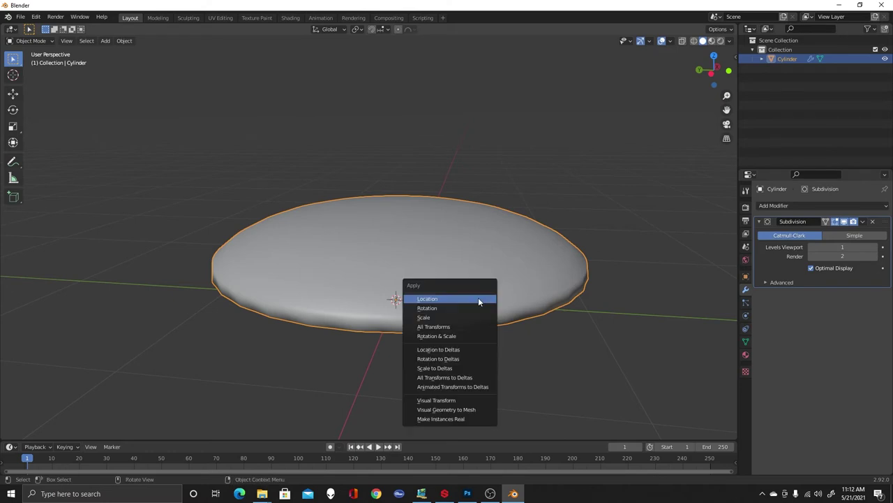
left_click(460, 324)
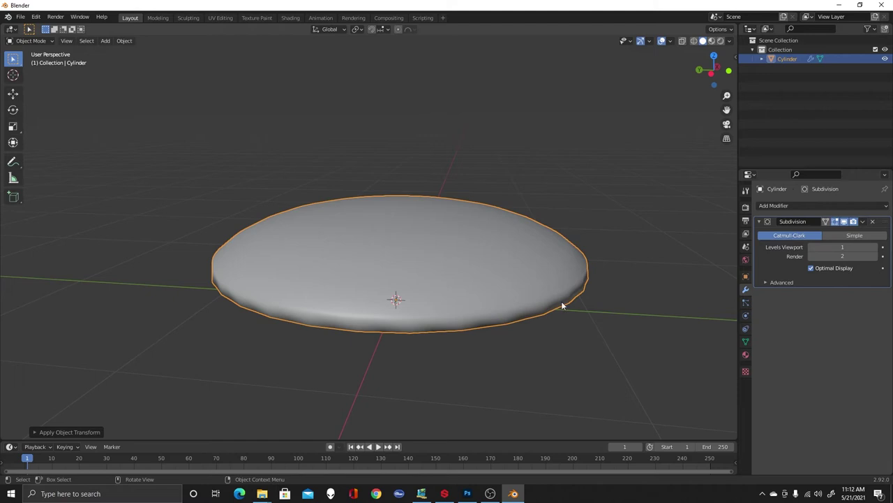
- Bevel the upper rim edge loop of the dome narrowly with three segments in edit mode
key("Tab")
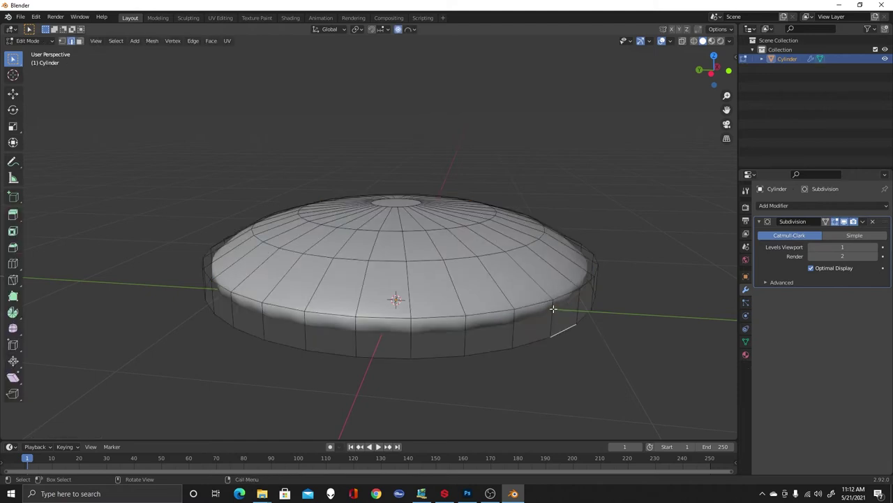
left_click(524, 305, "alt")
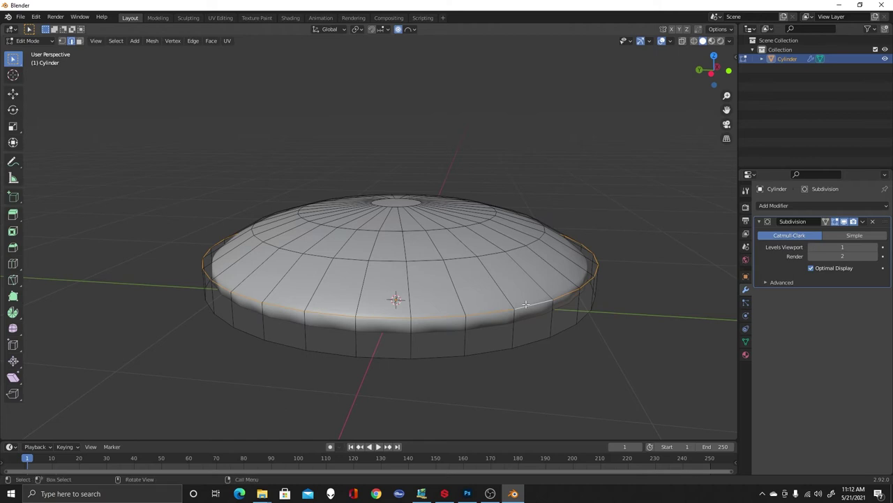
key("ctrl+b")
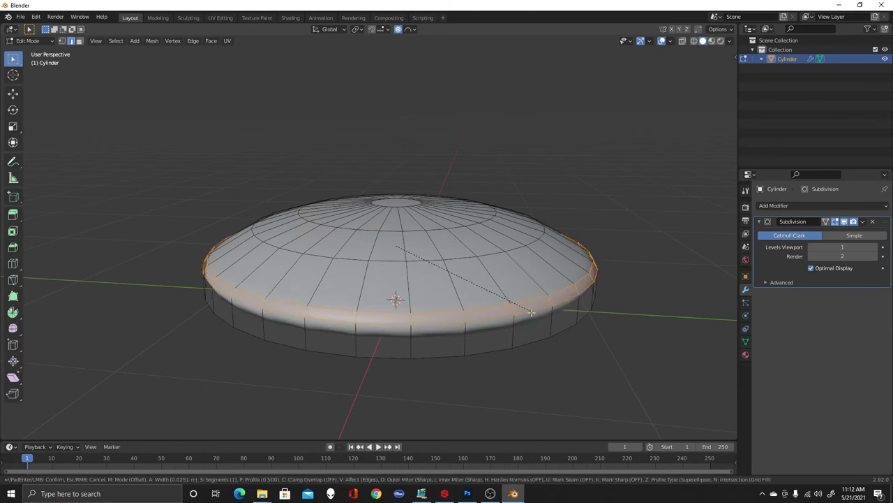
scroll(532, 313, "up", 1)
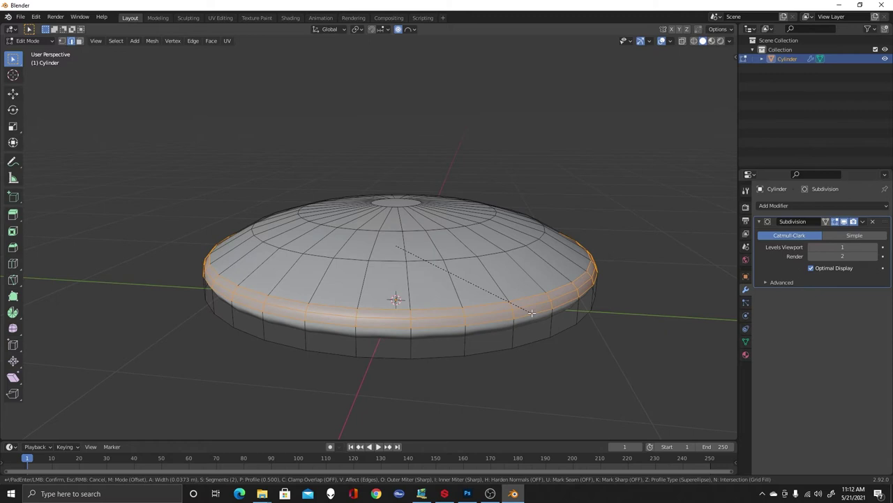
scroll(532, 313, "up", 1)
left_click(534, 302)
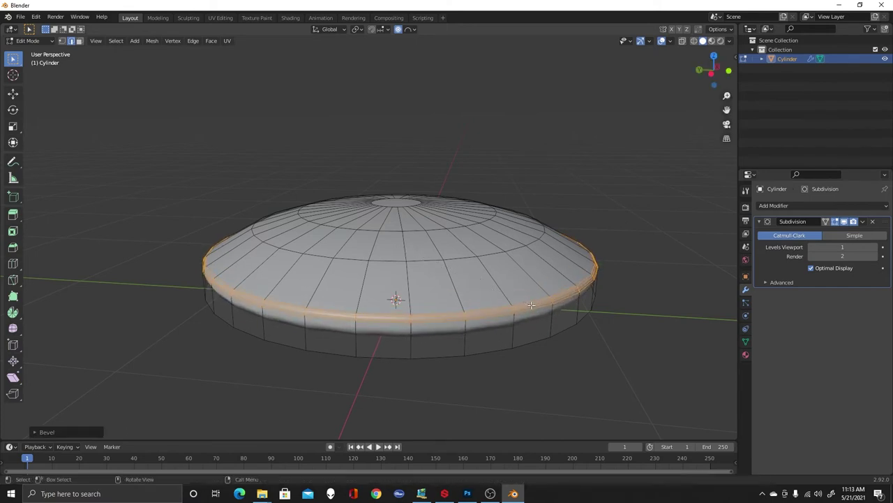
- Bevel the bottom rim edge loop of the dome about 0.057 m wide with three segments
middle_click_drag(606, 412, 559, 351)
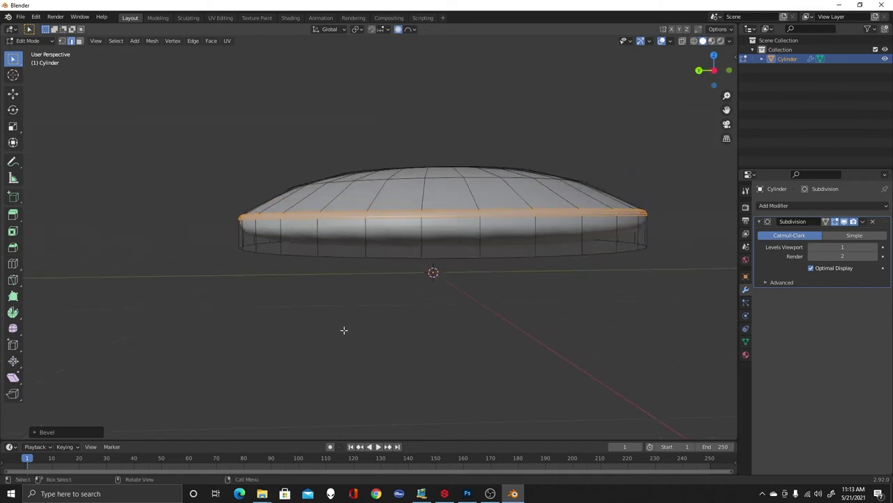
left_click(390, 259, "alt")
middle_click_drag(540, 343, 538, 313)
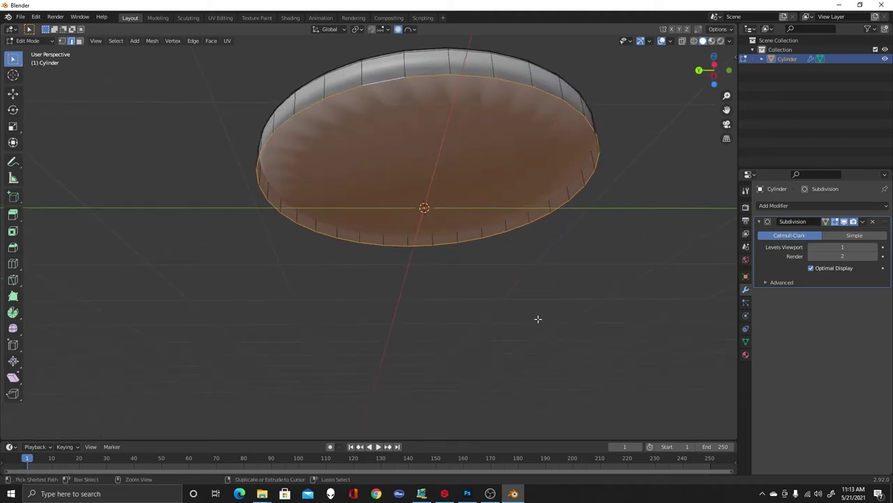
key("ctrl+b")
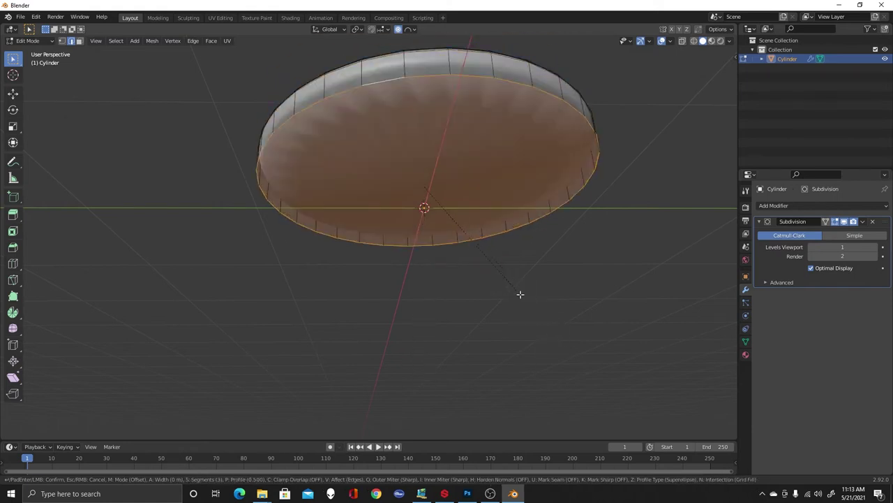
scroll(557, 319, "up", 2)
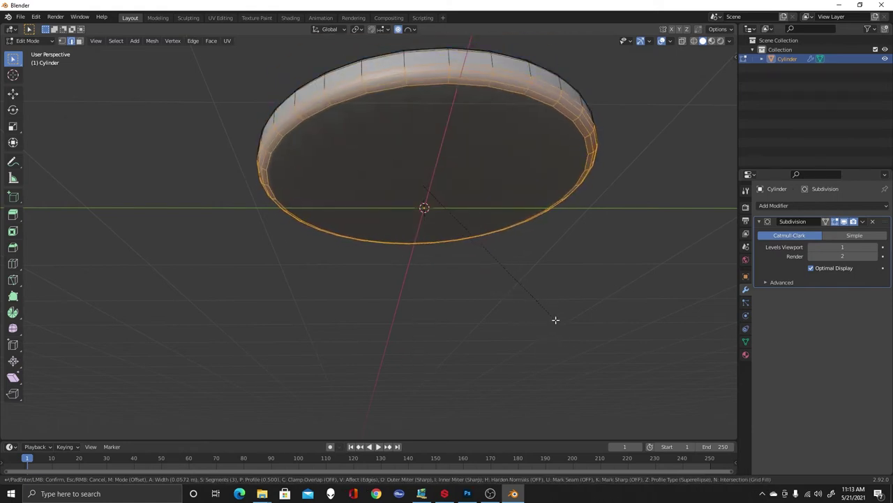
left_click(551, 318)
middle_click_drag(559, 313, 570, 330)
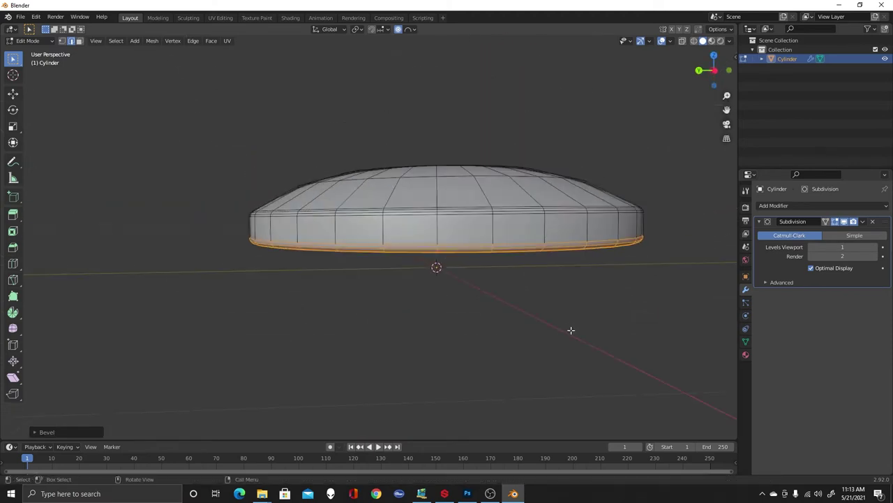
- Inspect the dome's bevelled rims from above and below in both object and edit mode, with nothing selected
scroll(525, 326, "down", 1)
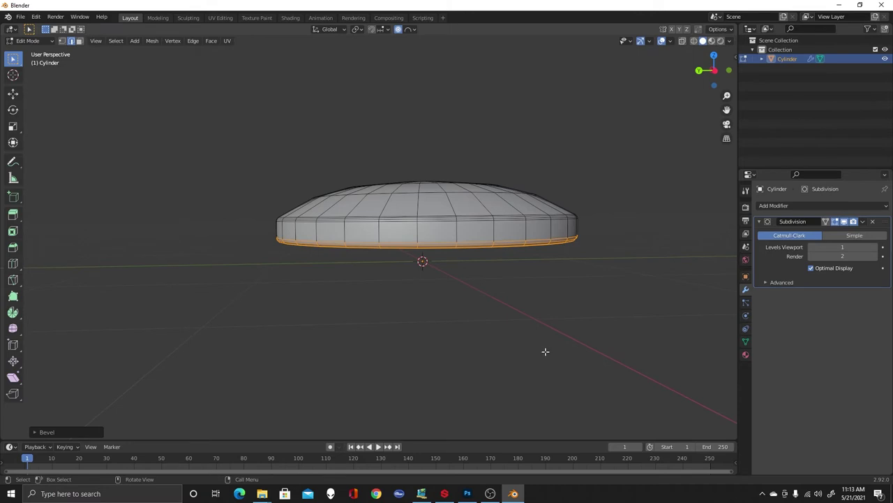
key("Tab")
left_click(499, 295)
middle_click_drag(534, 258, 571, 278)
key("Tab")
middle_click_drag(564, 321, 593, 286)
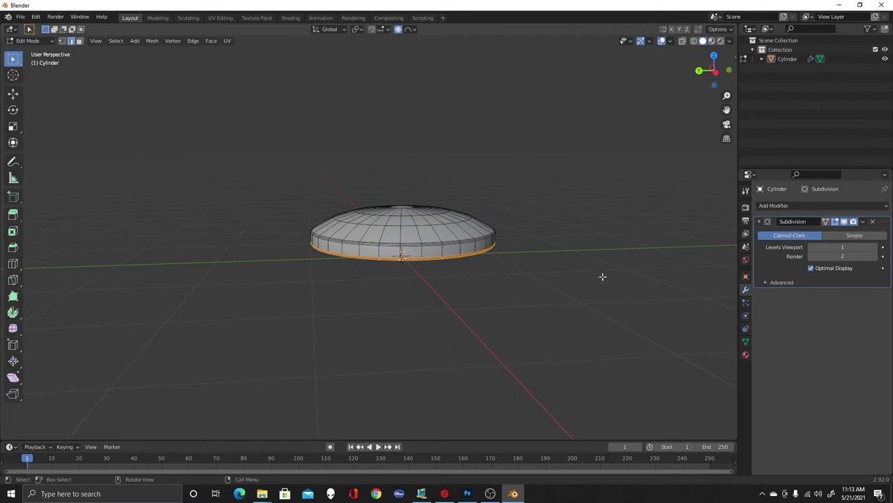
middle_click_drag(608, 283, 607, 260)
left_click(544, 303)
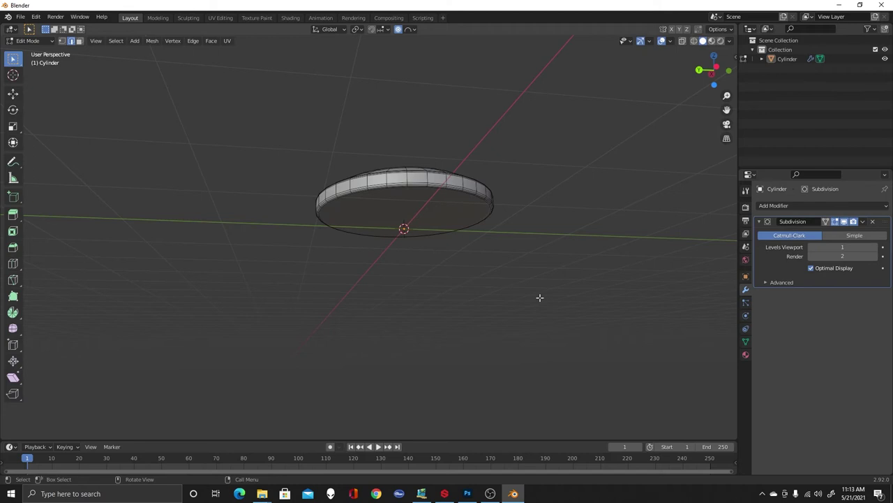
middle_click_drag(592, 269, 593, 307)
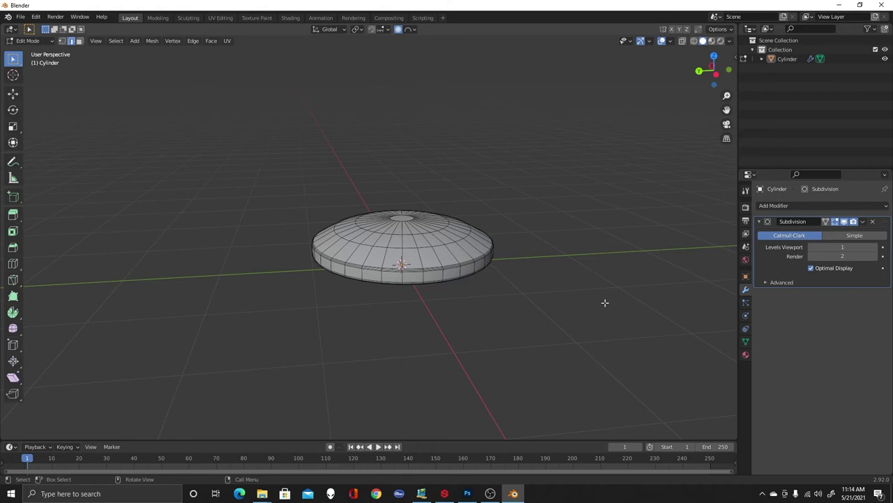
key("Tab")
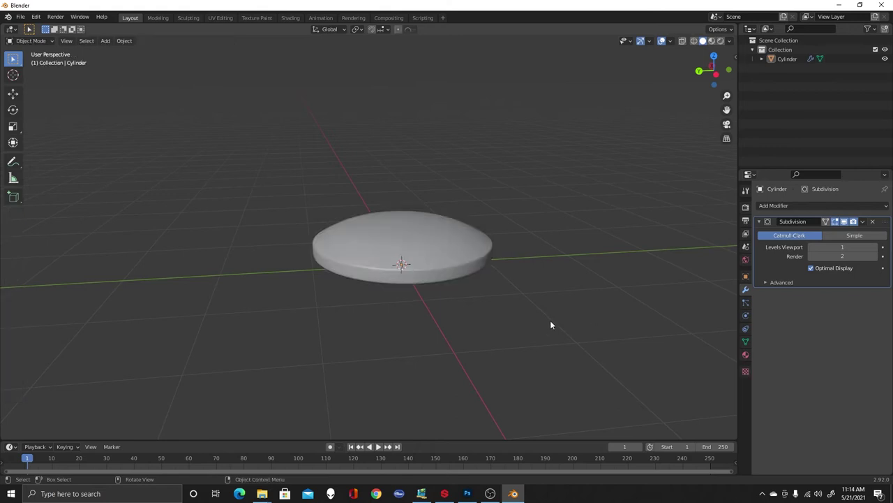
- Add a torus mesh to the scene in object mode
key("shift+a")
mouse_move(528, 299)
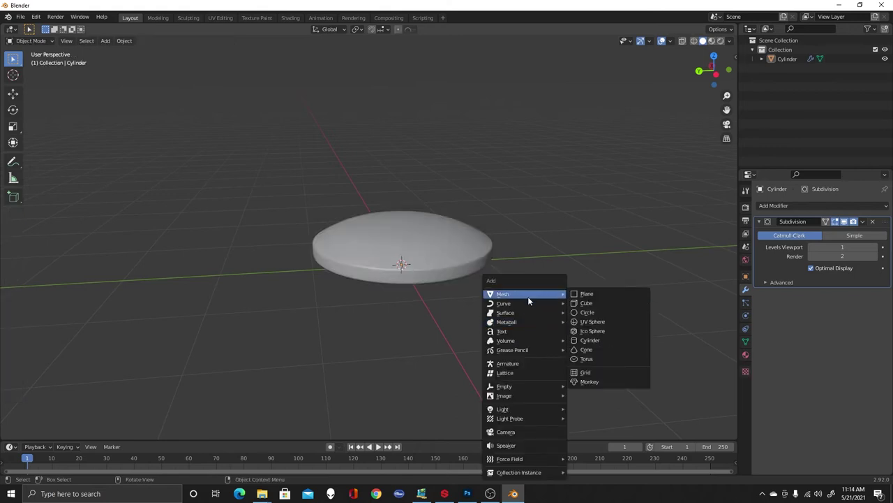
left_click(592, 357)
mouse_move(578, 305)
middle_mouse_down()
mouse_move(577, 332)
mouse_move(589, 293)
middle_mouse_up()
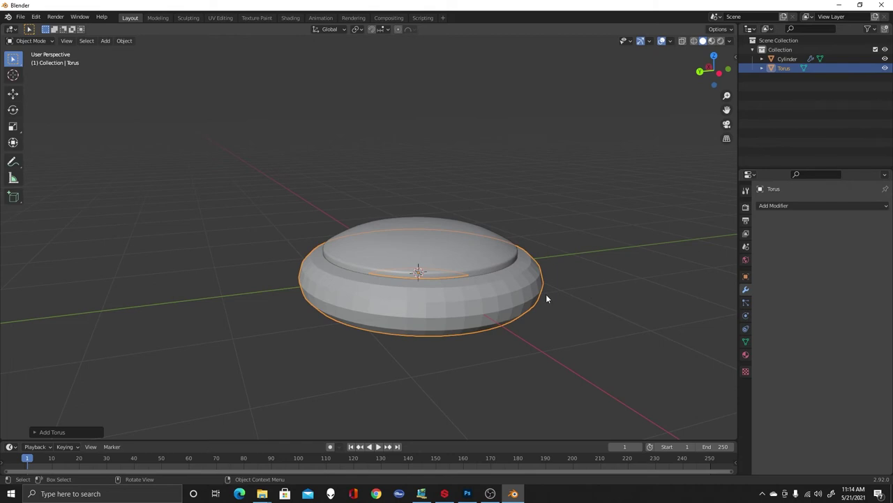
- Rotate the torus 90° about the global X axis so that it stands upright
key("r")
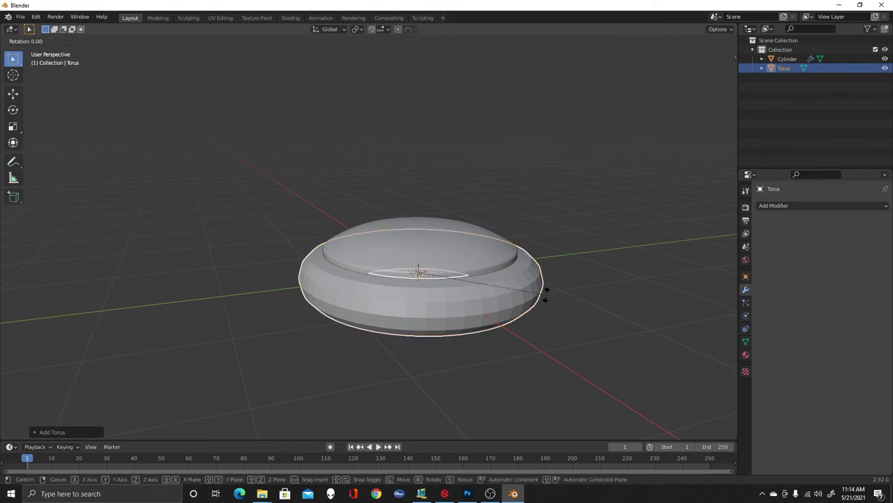
type("x")
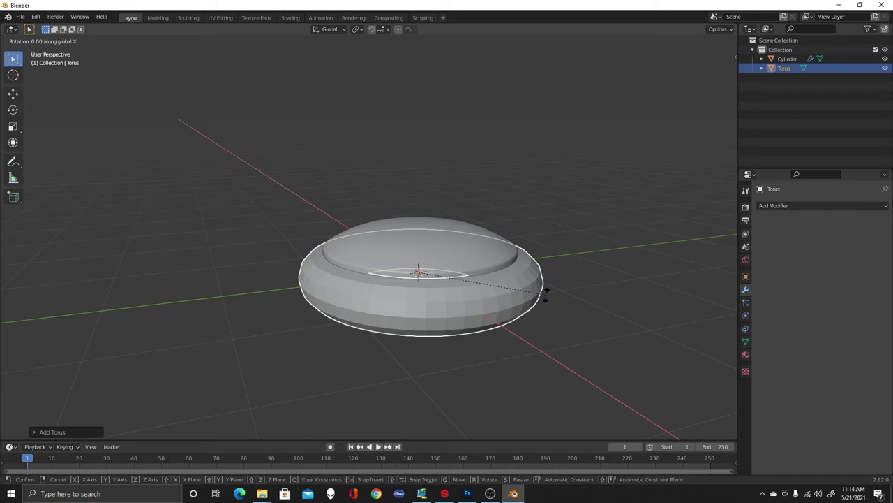
type("90")
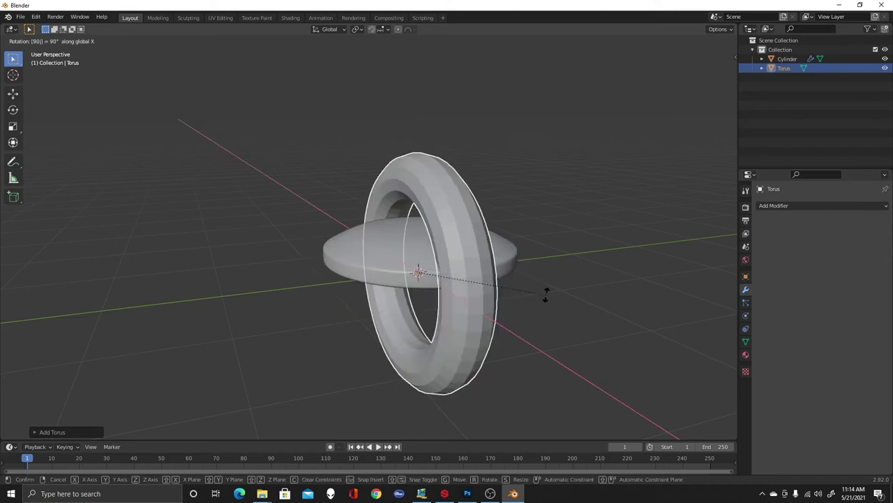
key("BackSpace")
key("BackSpace")
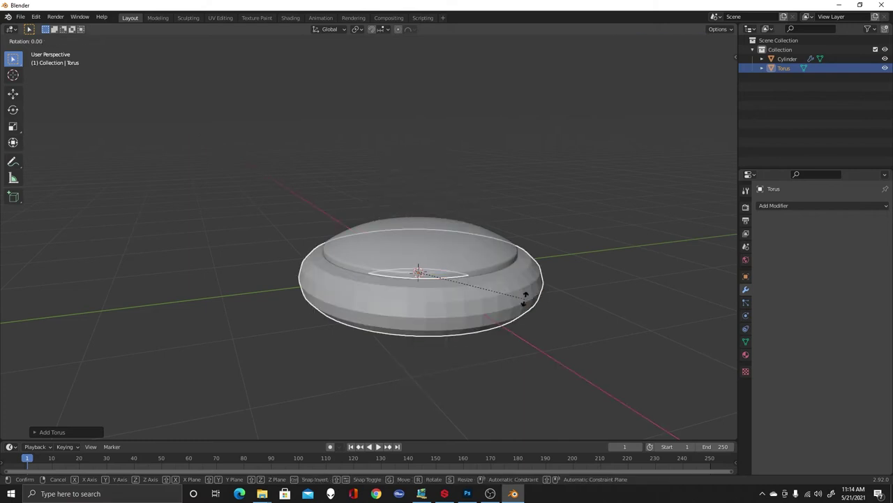
type("90")
key("Return")
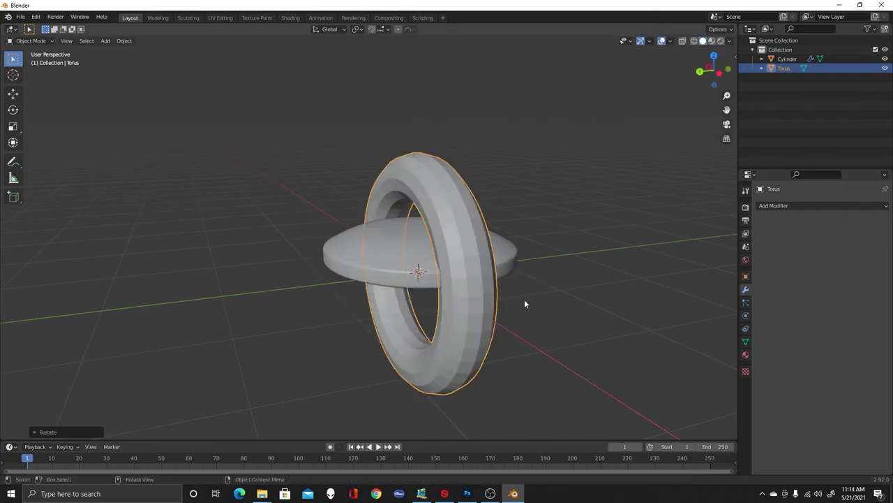
- Scale the torus uniformly down to about 0.19 to make a small ring under the dome
middle_click_drag(529, 294, 576, 285)
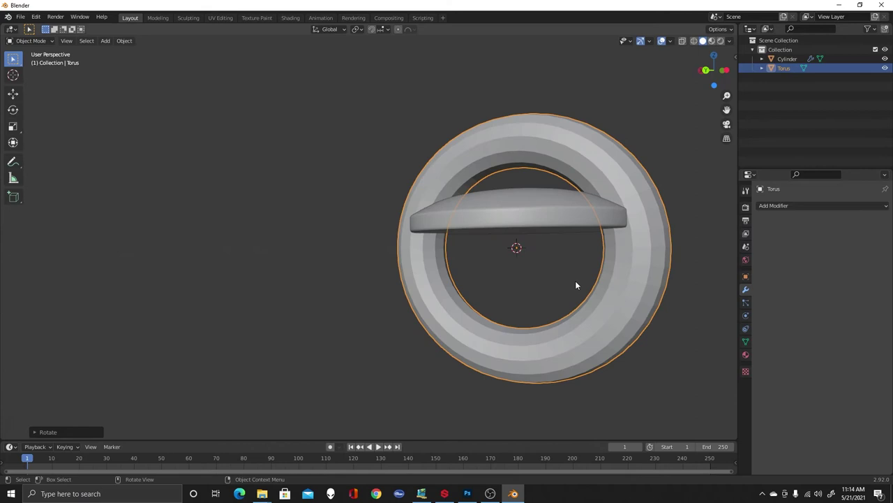
key("s")
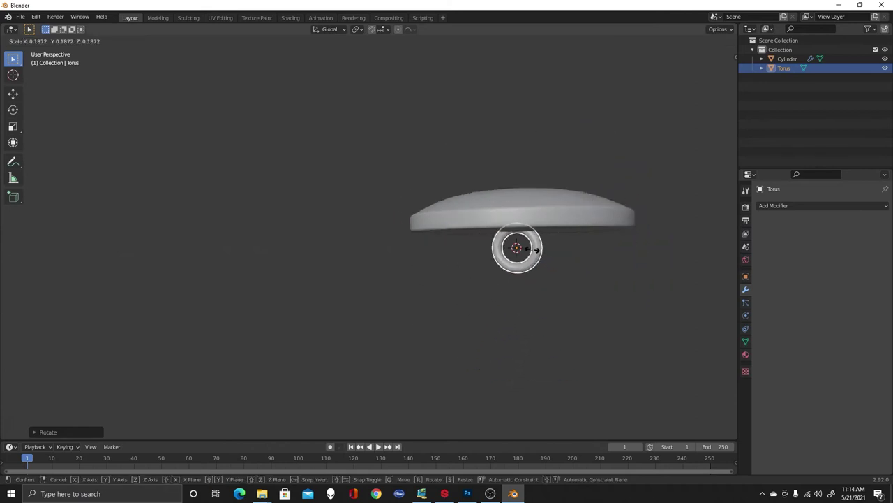
left_click(534, 243)
middle_click_drag(533, 243, 471, 309)
scroll(543, 292, "down", 1)
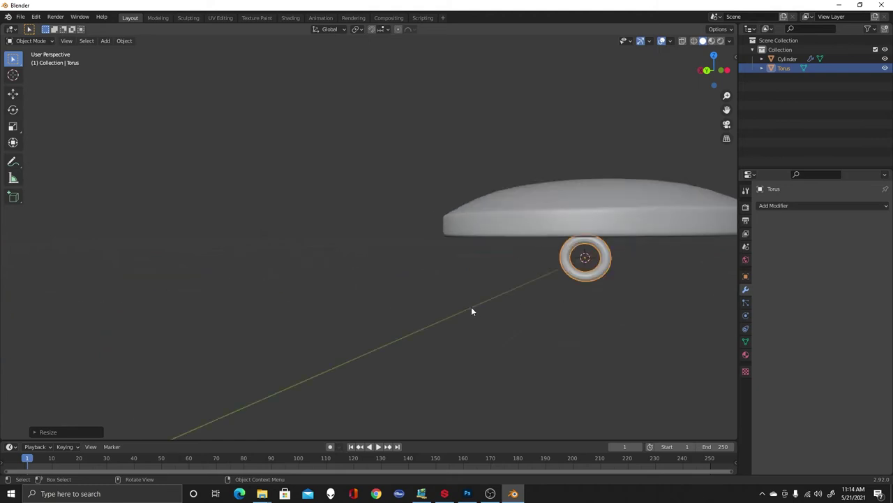
scroll(475, 314, "up", 2)
middle_click_drag(584, 321, 467, 347)
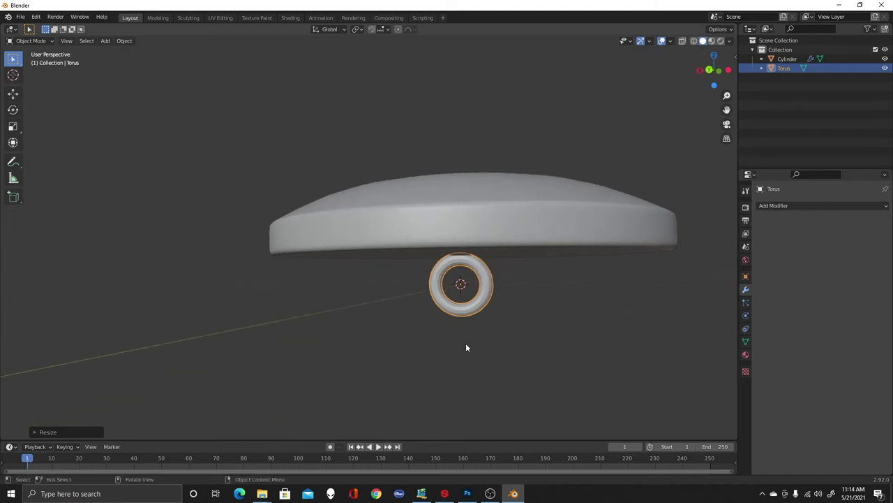
- Lower the small torus slightly along Z beneath the dome and apply Shade Smooth to it
key("g")
key("z")
left_click(466, 322)
left_click(520, 322)
left_click(481, 313)
right_click(475, 315)
left_click(477, 316)
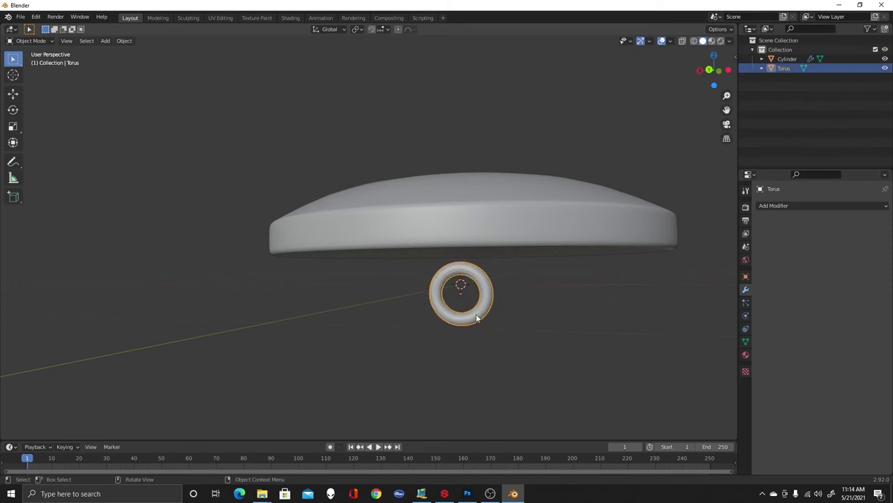
- Deselect the torus, split the 3D viewport into two side-by-side areas and turn the new area into a UV Editor
scroll(493, 311, "down", 3)
scroll(502, 315, "up", 6)
scroll(544, 387, "down", 1)
scroll(511, 389, "down", 2)
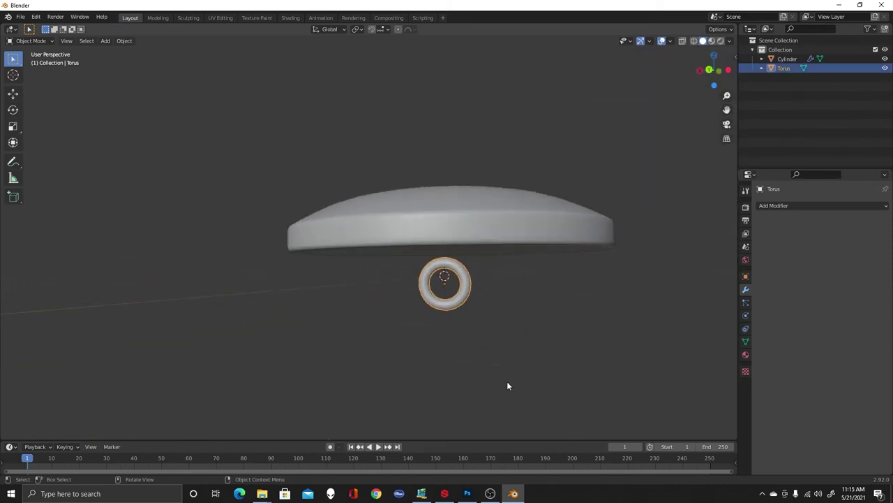
left_click(507, 302)
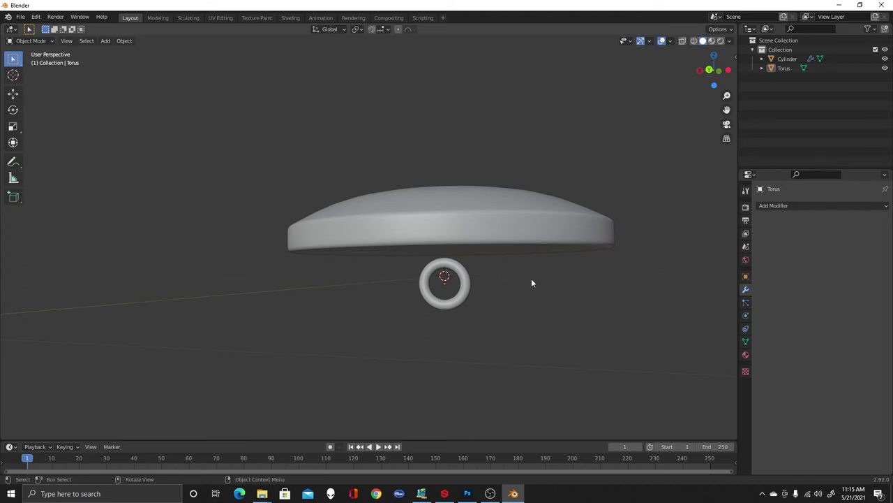
scroll(530, 283, "up", 3)
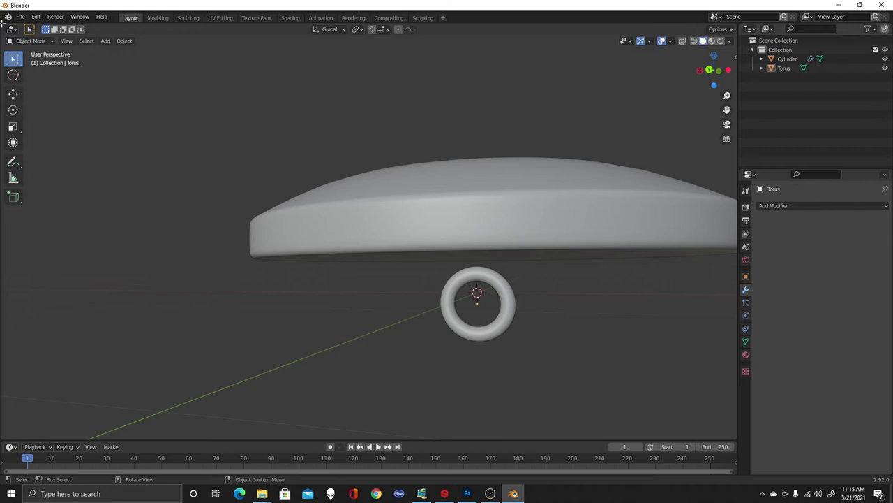
left_click_drag(3, 23, 365, 91)
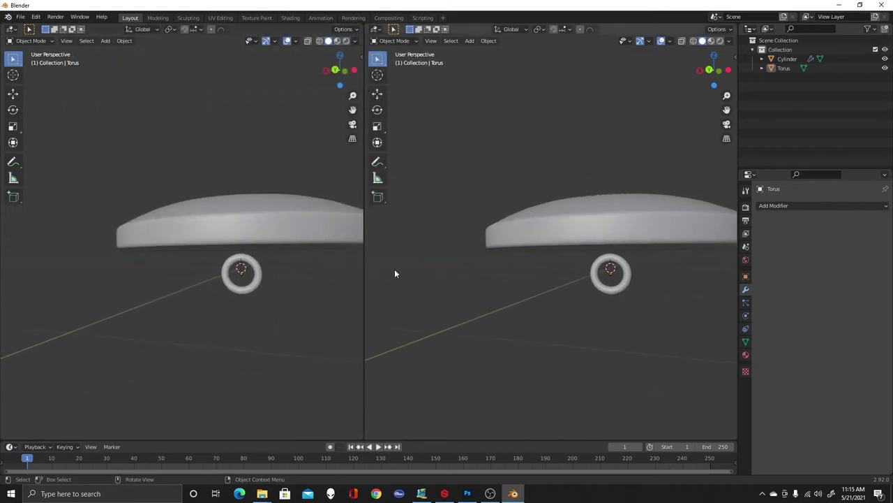
scroll(585, 251, "down", 3)
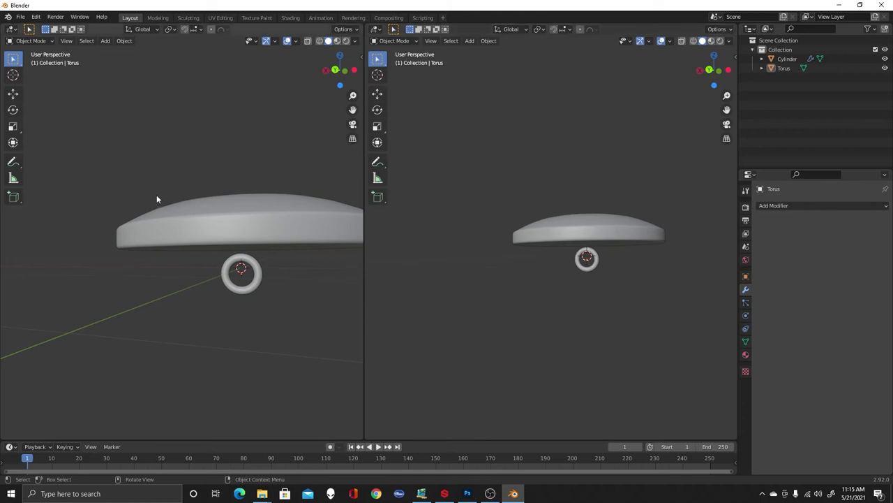
left_click(12, 33)
left_click(32, 63)
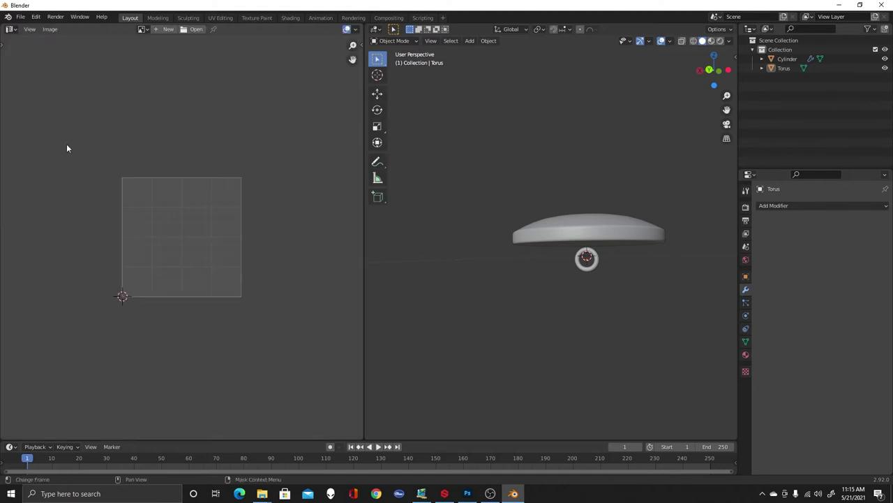
scroll(112, 304, "up", 2)
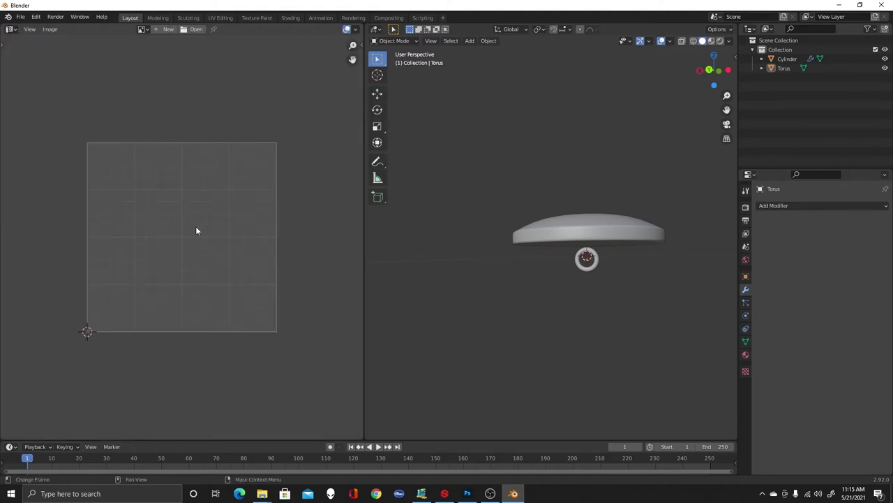
- Open the dome in Edit Mode and select its whole mesh to display its UVs
left_click(611, 238)
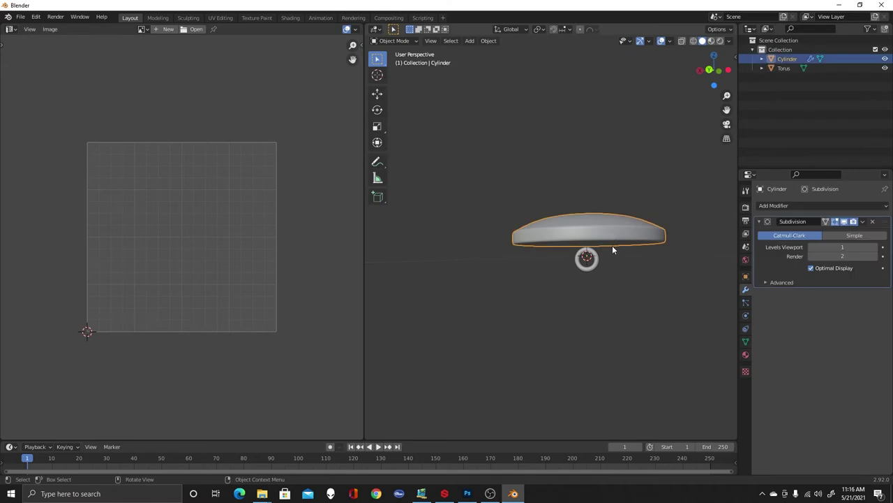
key("Tab")
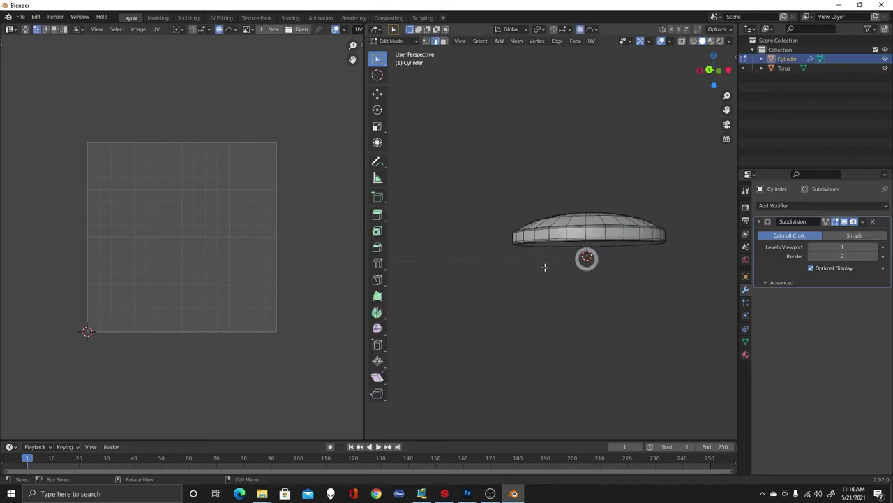
key("a")
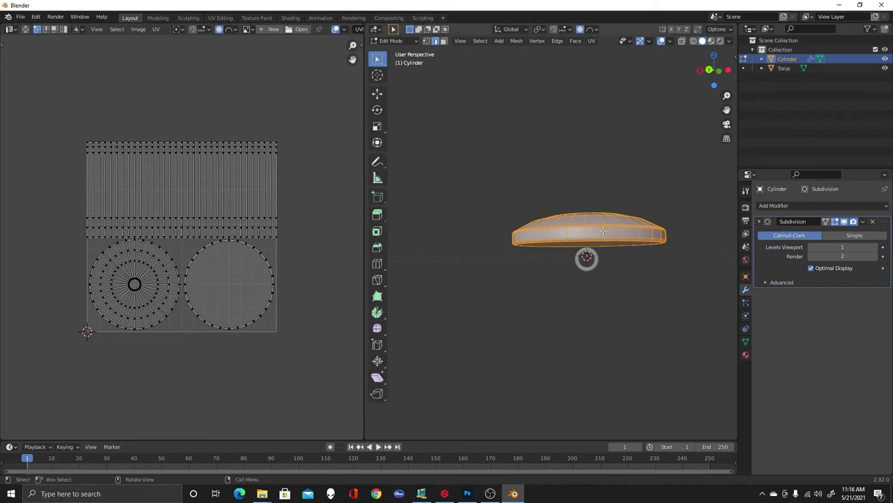
scroll(603, 230, "up", 2)
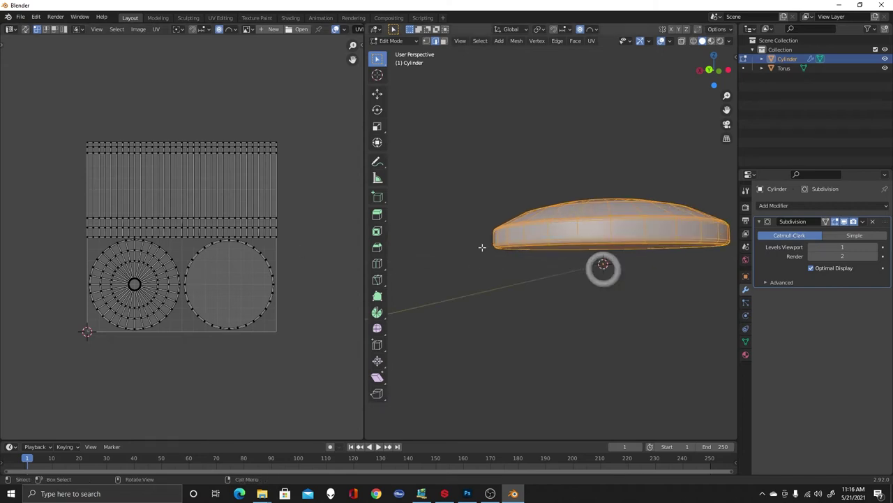
- Mark a seam along the edge loop around the dome's flat underside, then return to Object Mode
left_click(624, 177)
middle_click_drag(624, 178, 651, 108)
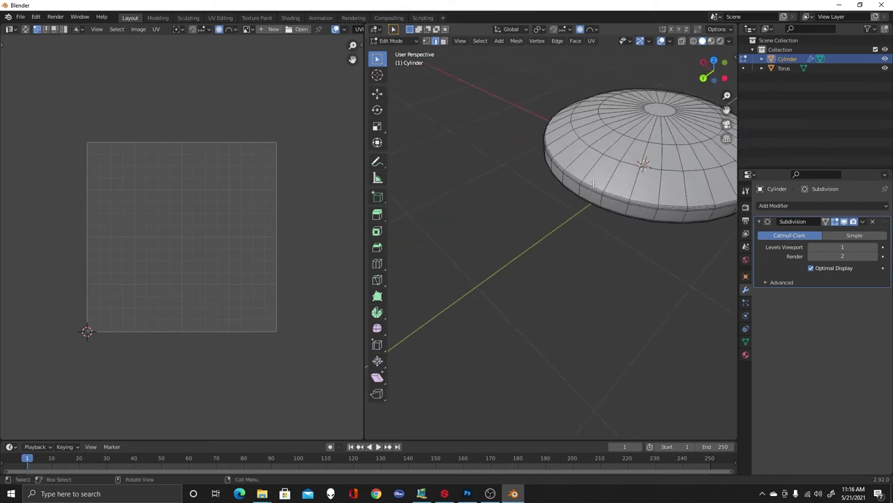
middle_click_drag(561, 251, 566, 220)
middle_click_drag(620, 261, 591, 294)
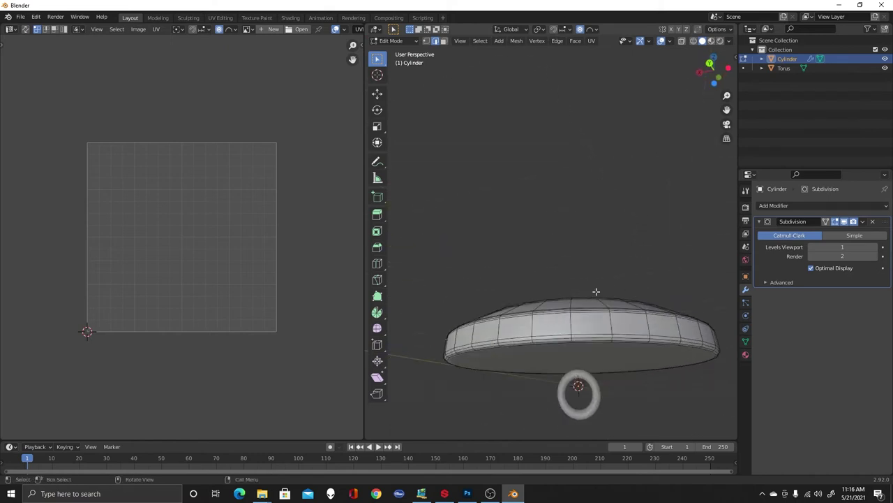
middle_click_drag(596, 224, 594, 216)
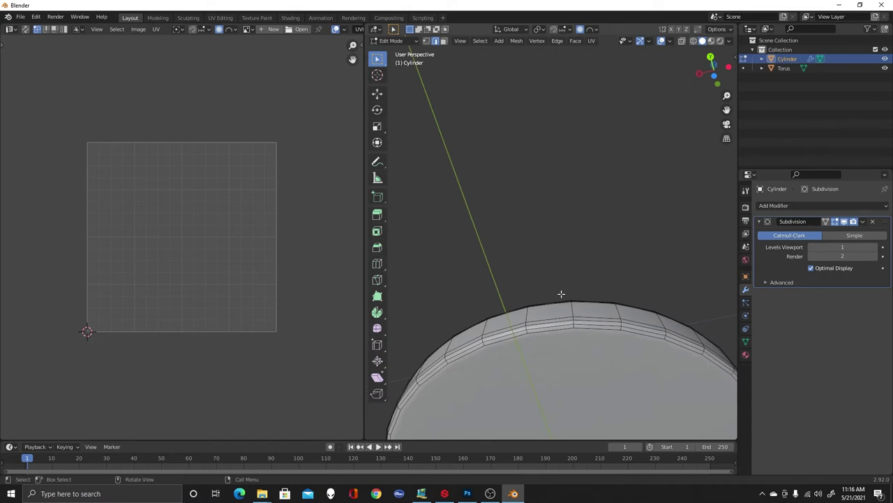
left_click(557, 332, "alt")
scroll(555, 307, "down", 4)
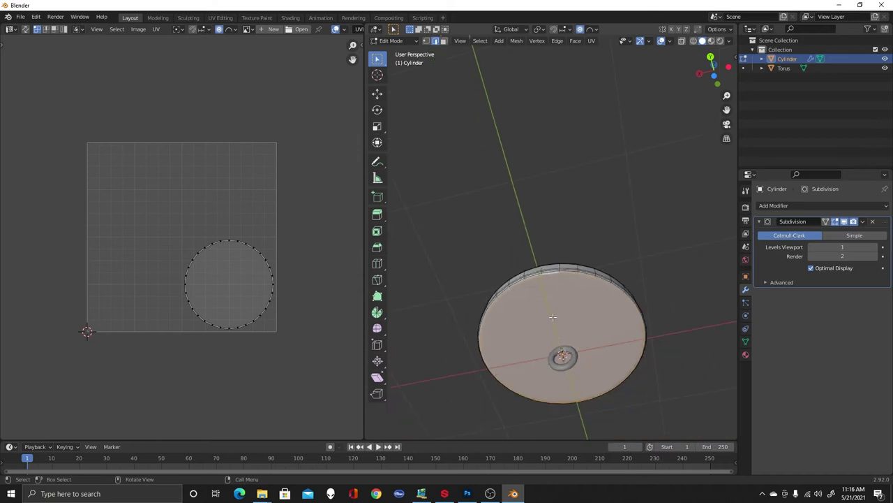
right_click(551, 274)
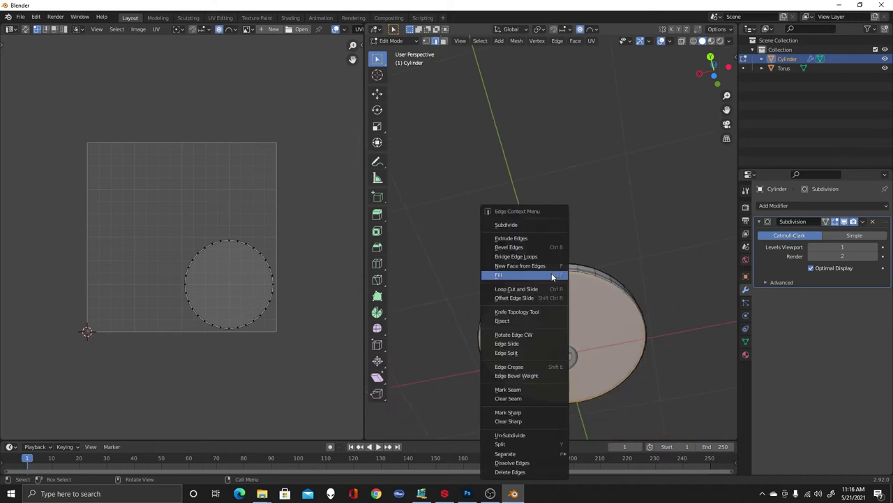
left_click(531, 389)
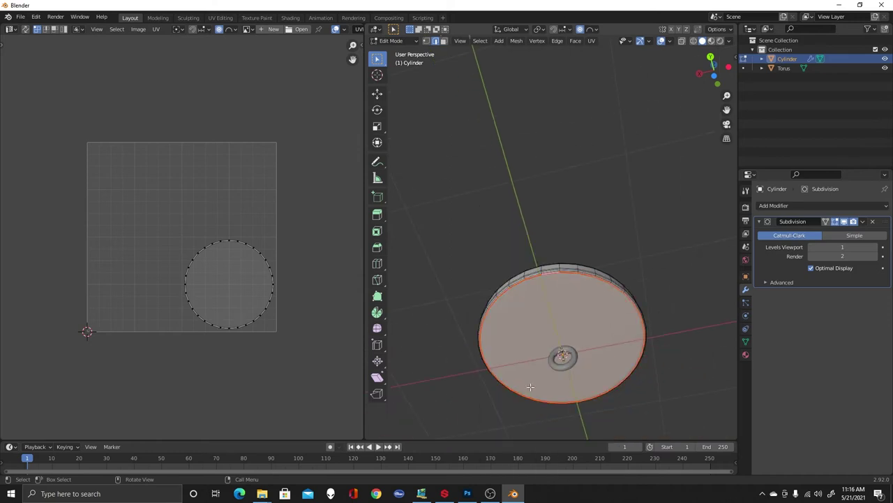
scroll(583, 369, "up", 3)
middle_click_drag(609, 311, 608, 413)
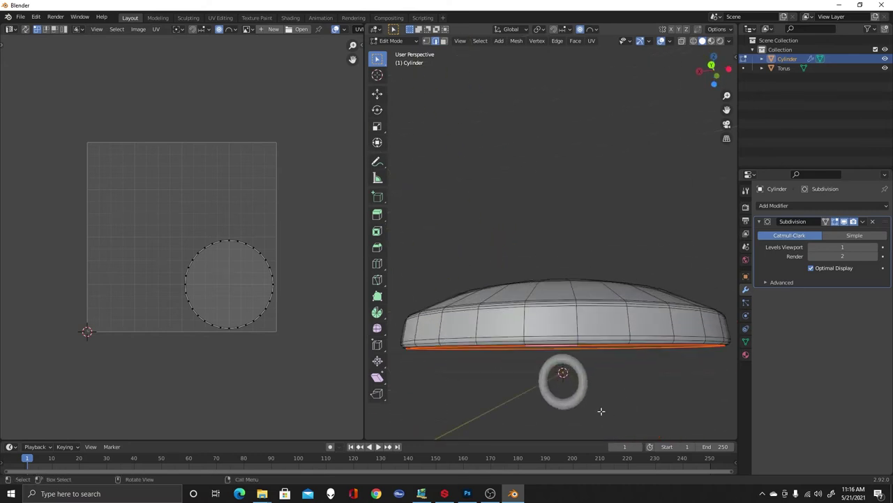
left_click(618, 370)
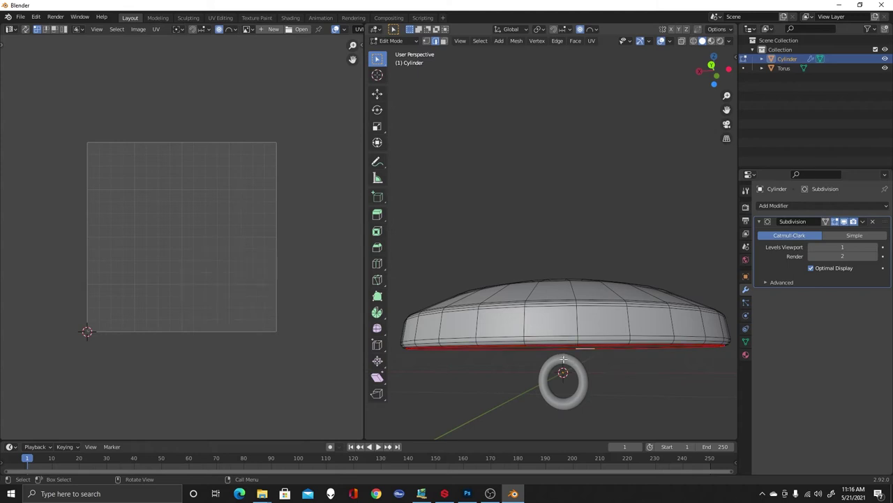
key("Tab")
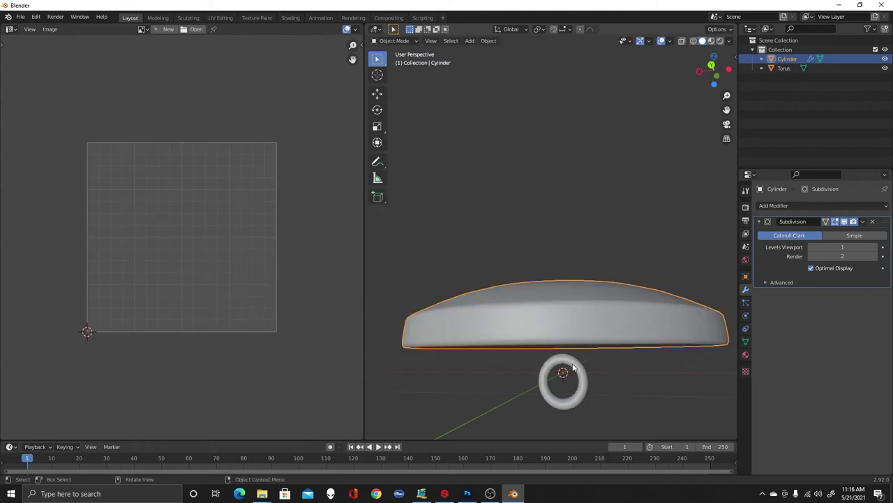
- Open the small ring in Edit Mode and mark a seam on one cross-section edge loop at its top
left_click(573, 366)
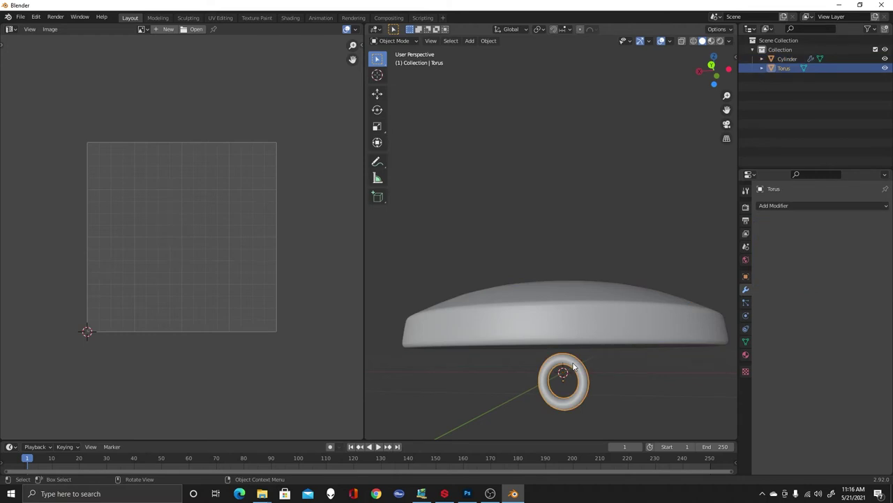
key("Tab")
scroll(603, 382, "up", 4)
middle_click_drag(654, 394, 631, 375)
scroll(634, 358, "down", 3)
scroll(634, 386, "up", 2)
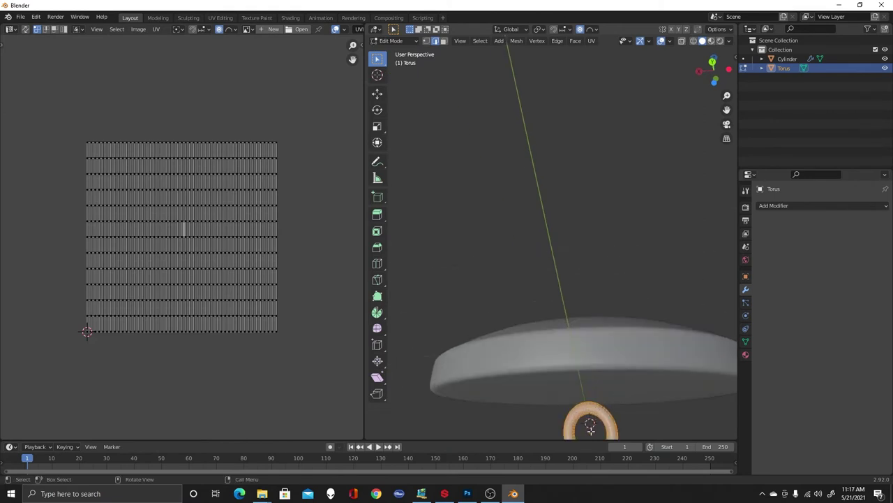
left_click(659, 422)
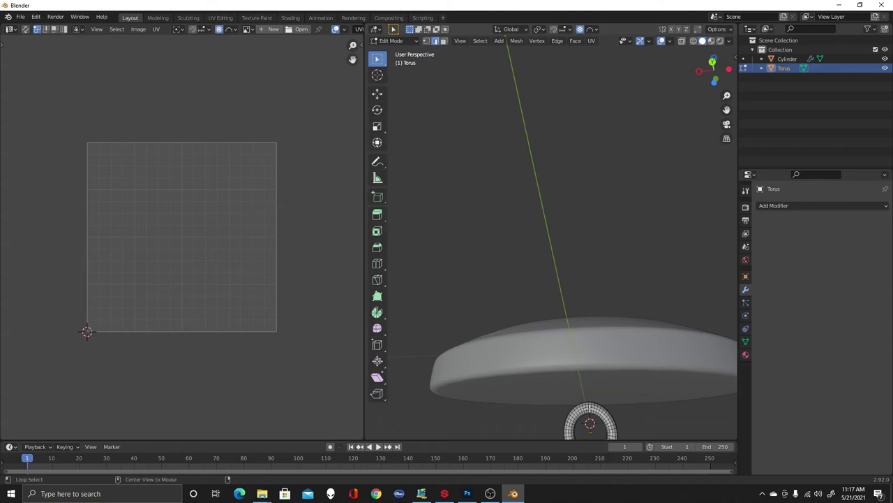
scroll(590, 421, "down", 1)
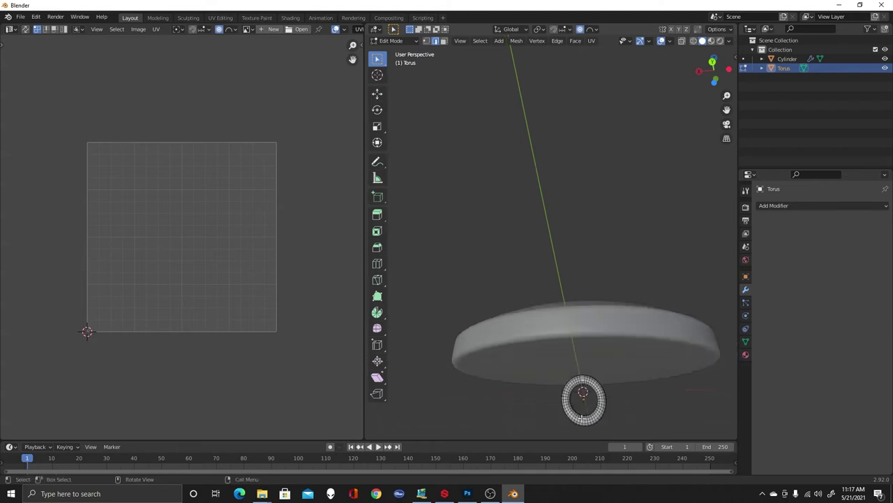
scroll(592, 414, "up", 3)
scroll(631, 393, "down", 4)
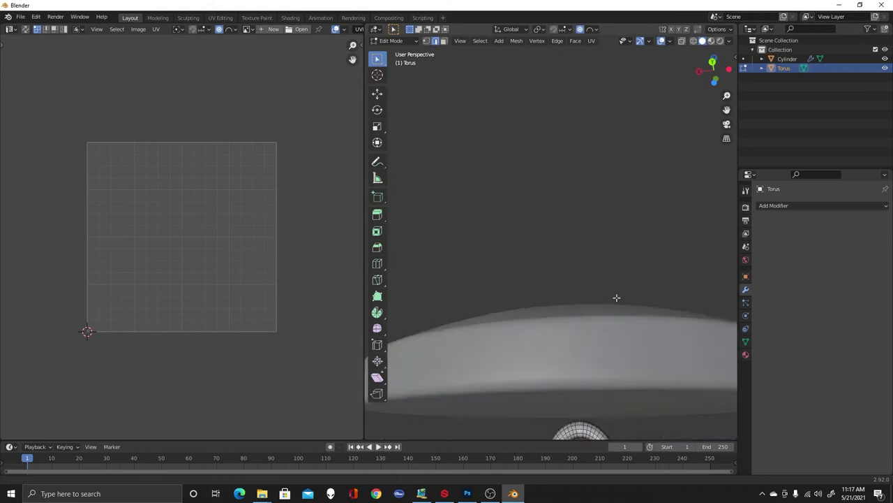
scroll(579, 328, "up", 2)
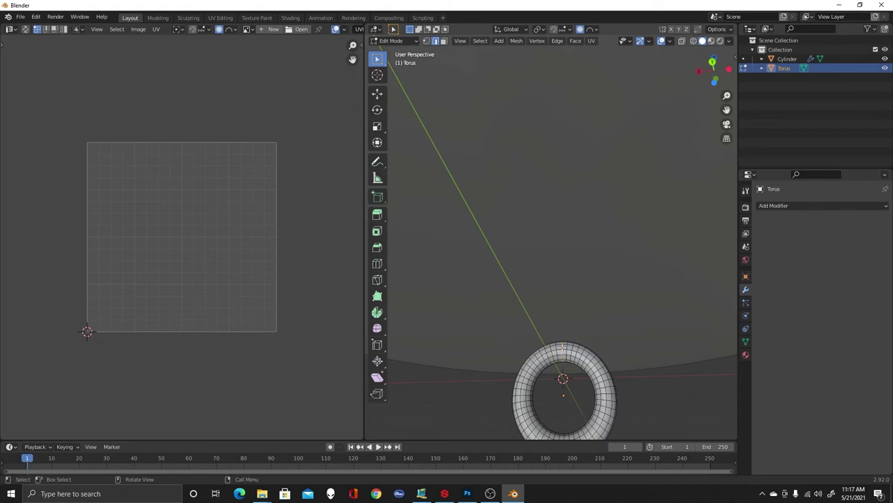
right_click(562, 348)
left_click(561, 347)
- Mark a second seam on the ring, along the edge loop running around its inner side
middle_click_drag(614, 375, 648, 303)
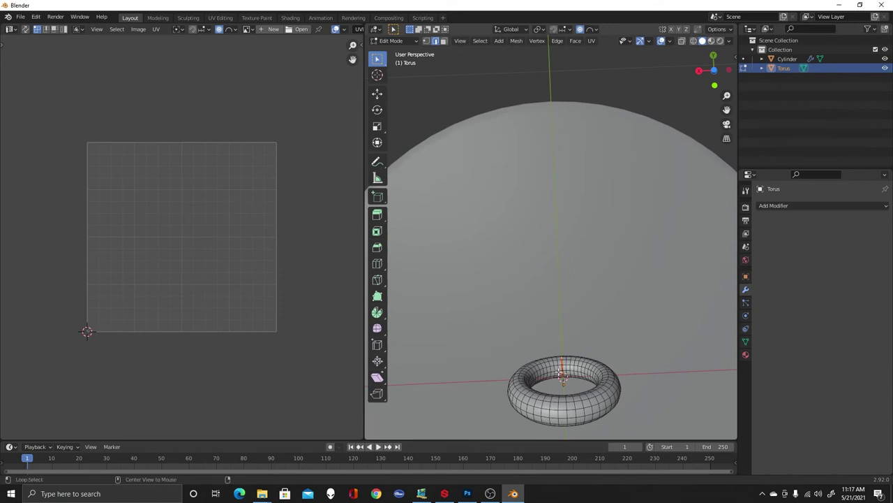
right_click(560, 373)
left_click(557, 370)
- Raise the ring about 0.14 m along Z with proportional editing so its top sinks into the dome, and return to Object Mode
middle_click_drag(622, 339, 612, 405)
middle_click_drag(623, 349, 642, 360)
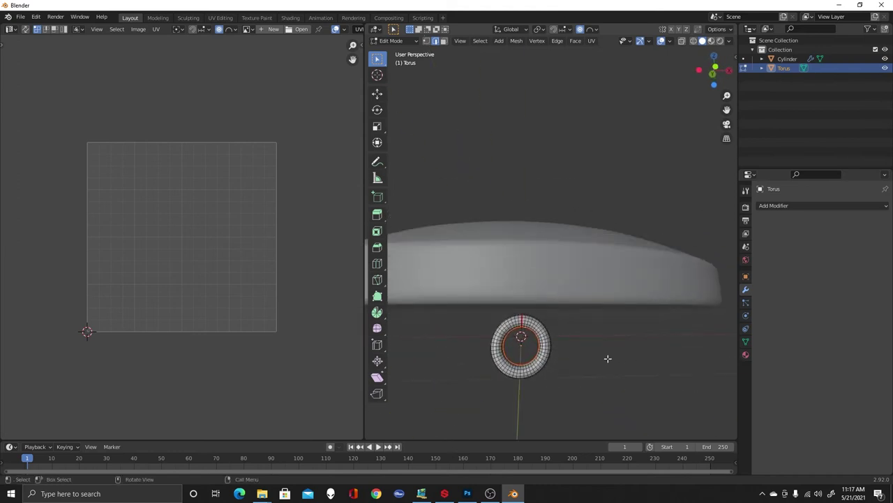
key("g")
key("z")
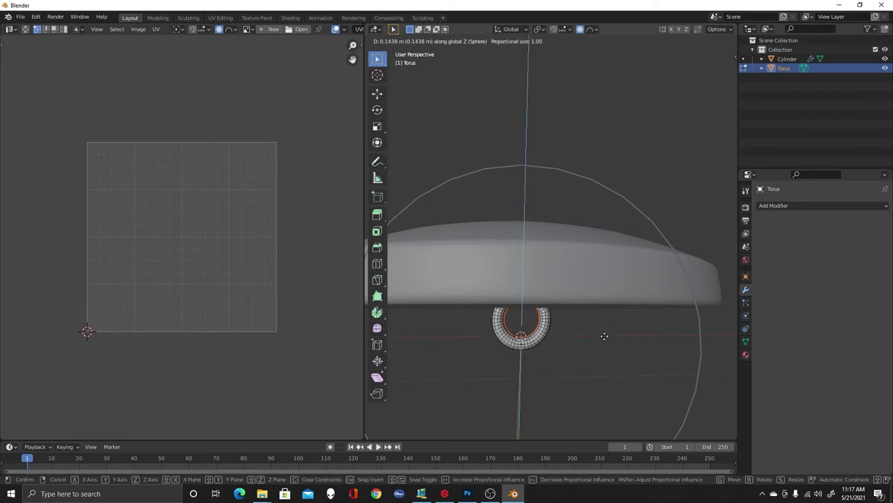
left_click(603, 334)
mouse_move(616, 343)
middle_mouse_down()
mouse_move(624, 310)
mouse_move(614, 359)
mouse_move(611, 344)
middle_mouse_up()
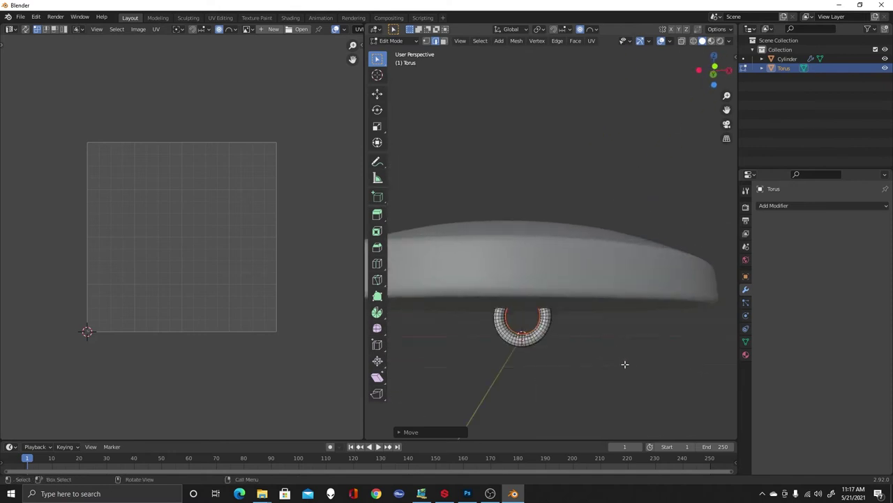
key("Tab")
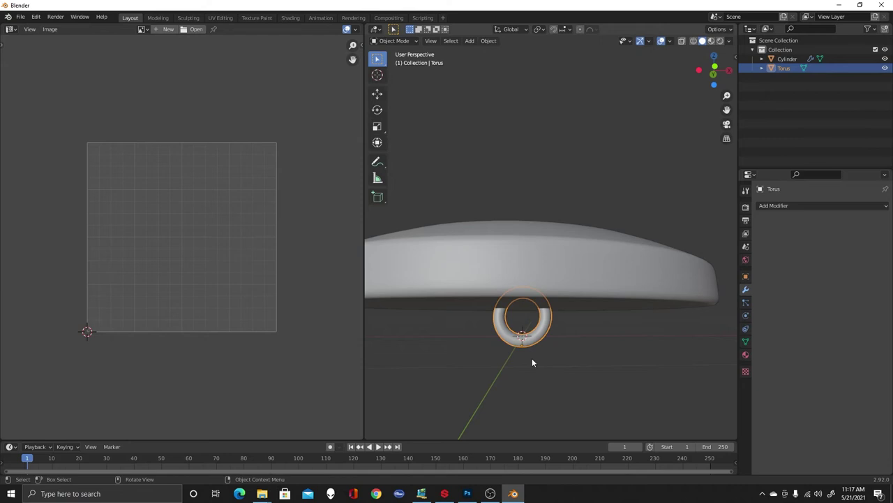
- Join the dome into the ring as a single object and rename it BUTTON_USOT
left_click(576, 283)
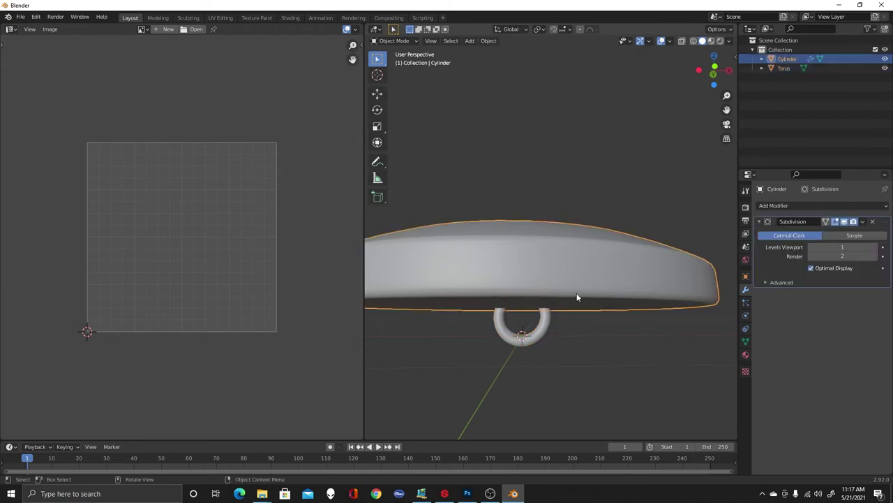
left_click(534, 337, "shift")
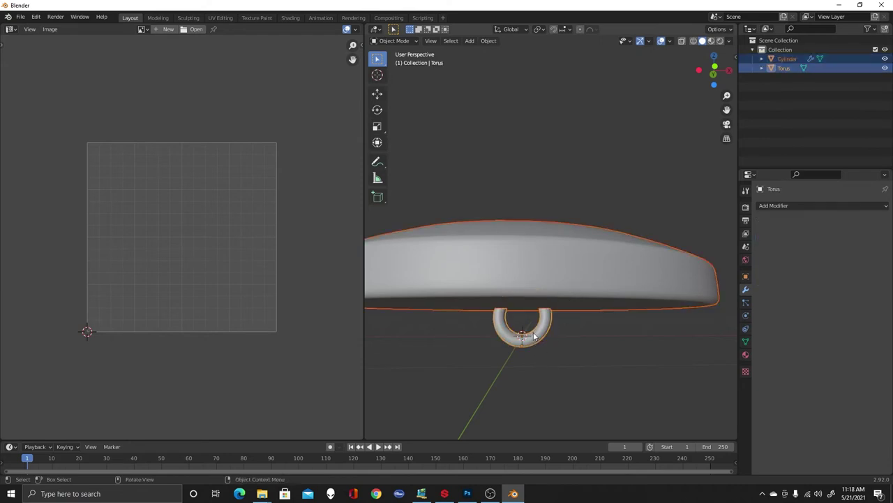
key("ctrl+j")
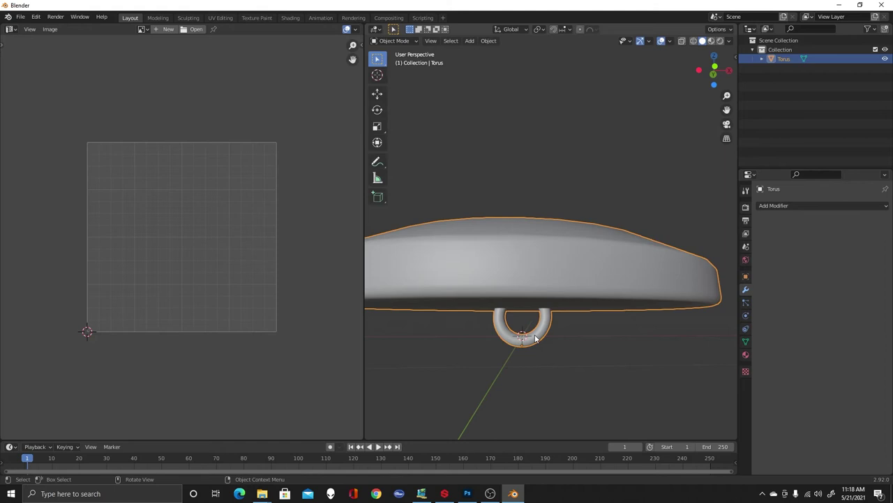
middle_click_drag(606, 331, 610, 332)
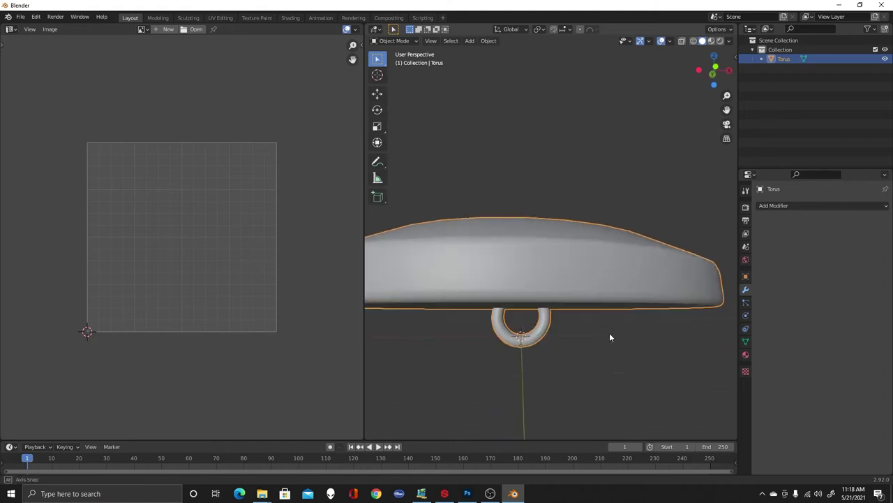
double_click(793, 59)
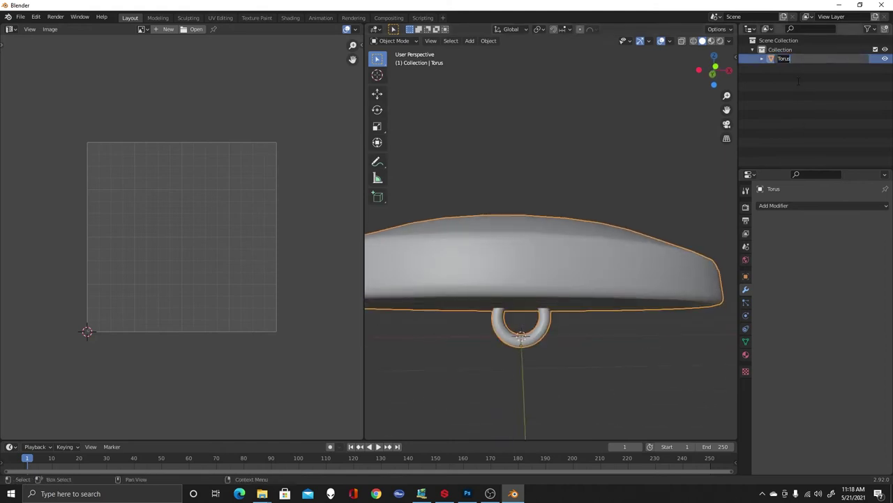
type("BUTTON_USOT")
key("Return")
- Select the whole mesh of BUTTON_USOT in Edit Mode and unwrap it along the marked seams
scroll(608, 226, "down", 3)
mouse_move(608, 226)
middle_mouse_down()
mouse_move(601, 209)
mouse_move(601, 224)
mouse_move(605, 217)
middle_mouse_up()
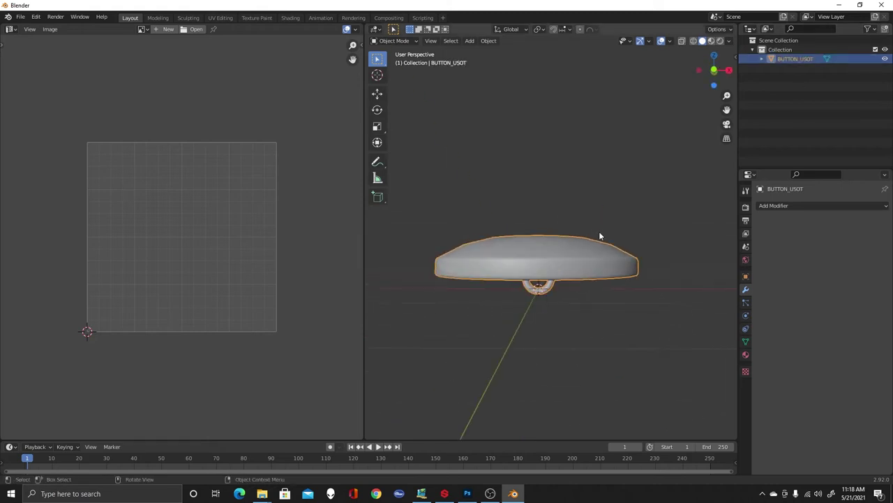
key("Tab")
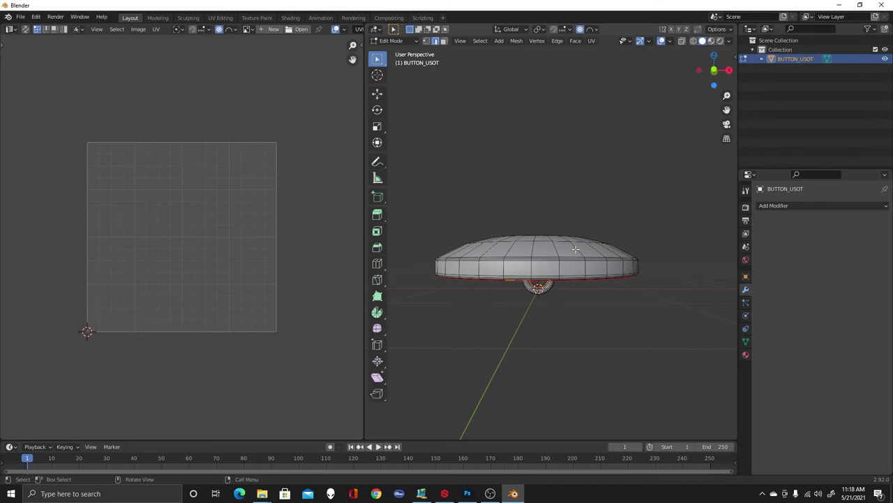
key("a")
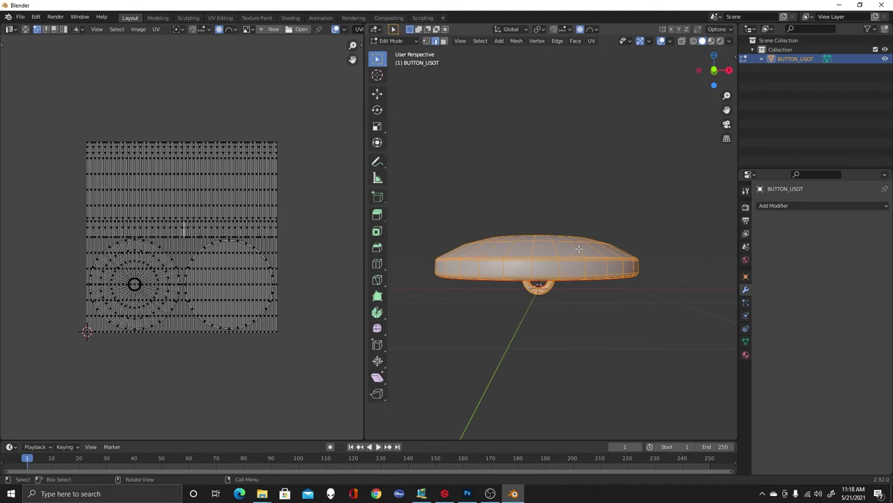
key("u")
left_click(578, 249)
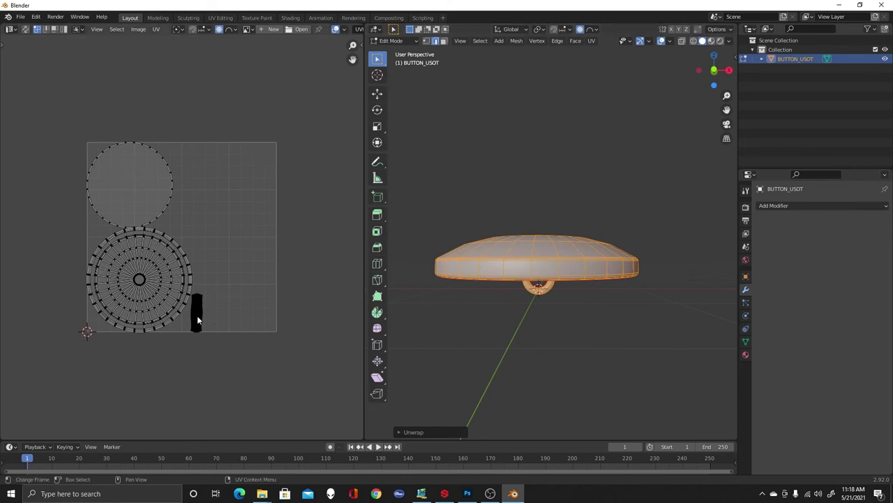
- Export the UV layout as the PNG image USOT_UV into the USOT folder inside Documents\CUSTOM BUTTON
scroll(206, 347, "up", 2)
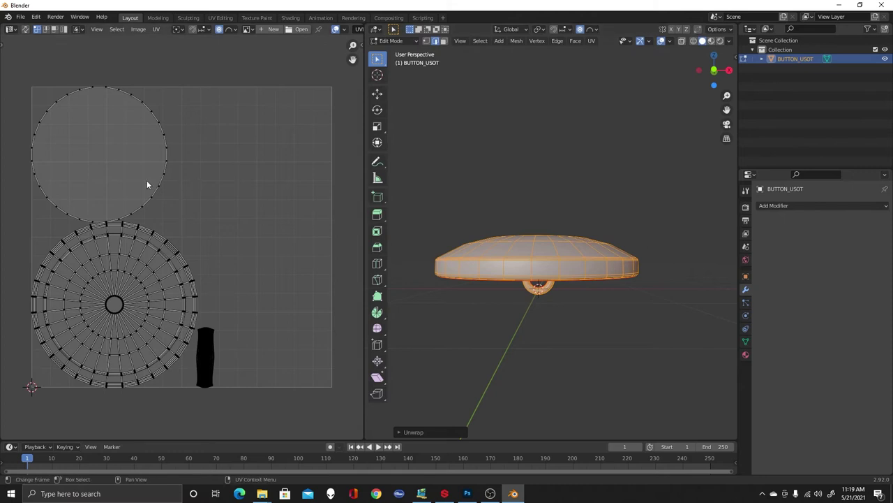
left_click(157, 29)
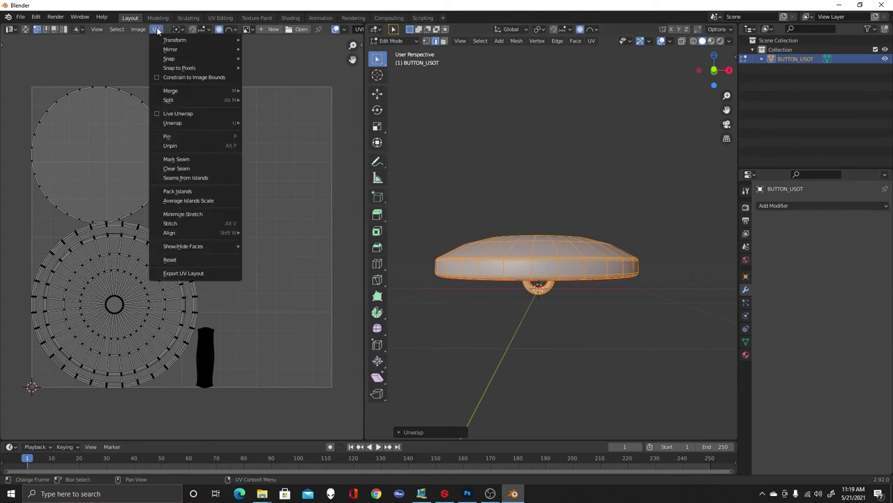
left_click(185, 276)
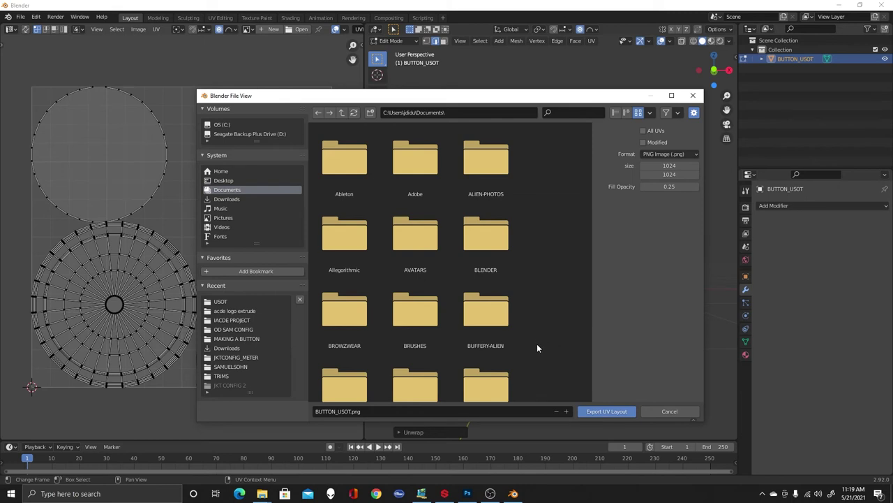
scroll(538, 342, "down", 2)
scroll(540, 338, "down", 2)
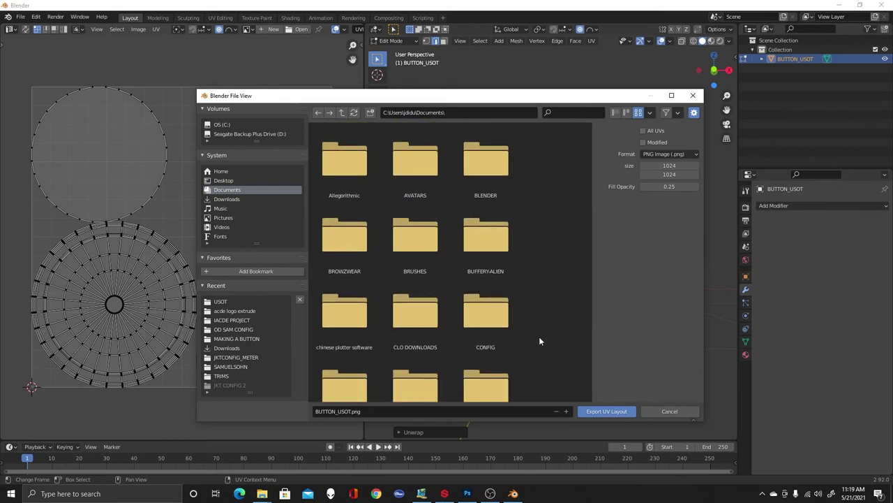
double_click(340, 361)
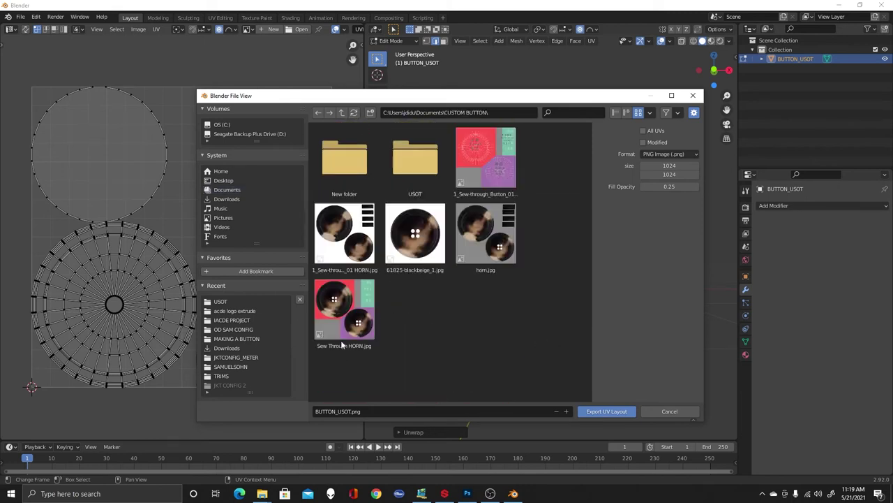
double_click(395, 184)
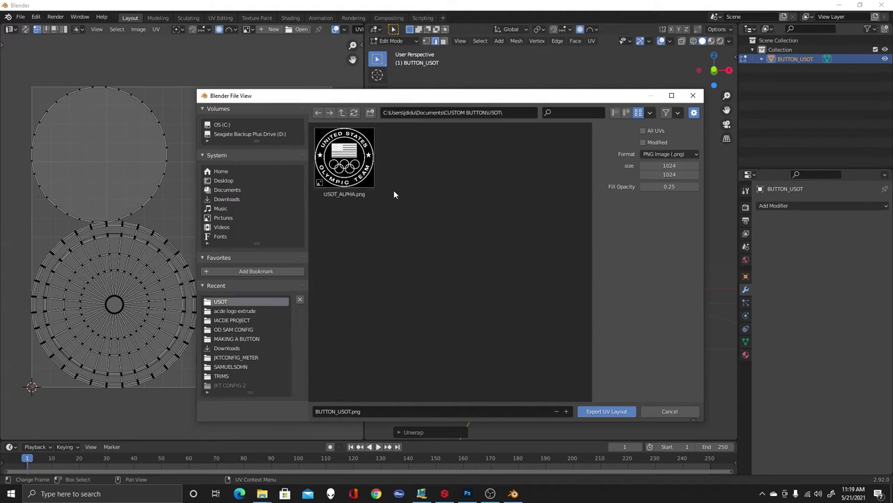
left_click(377, 410)
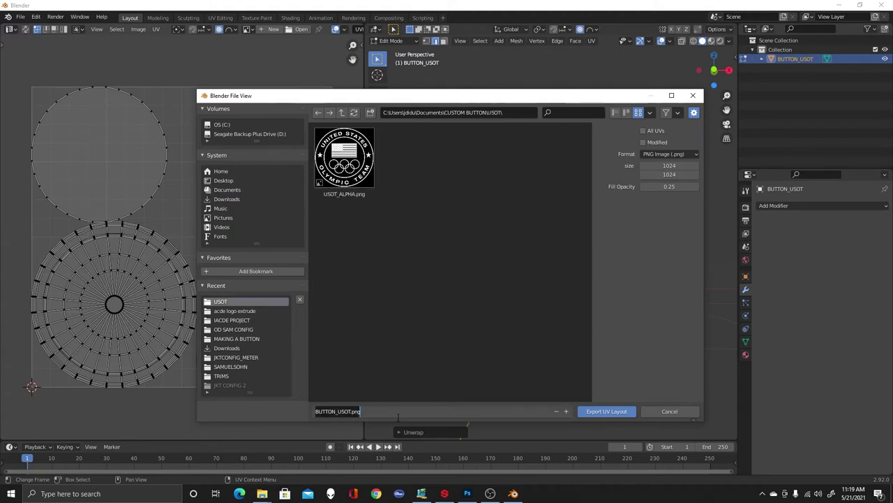
type("uSOT_U")
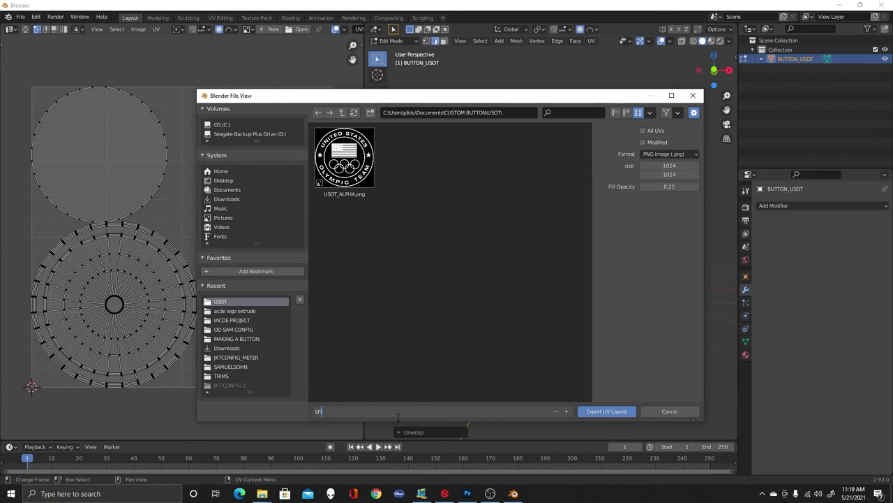
type("V")
key("Return")
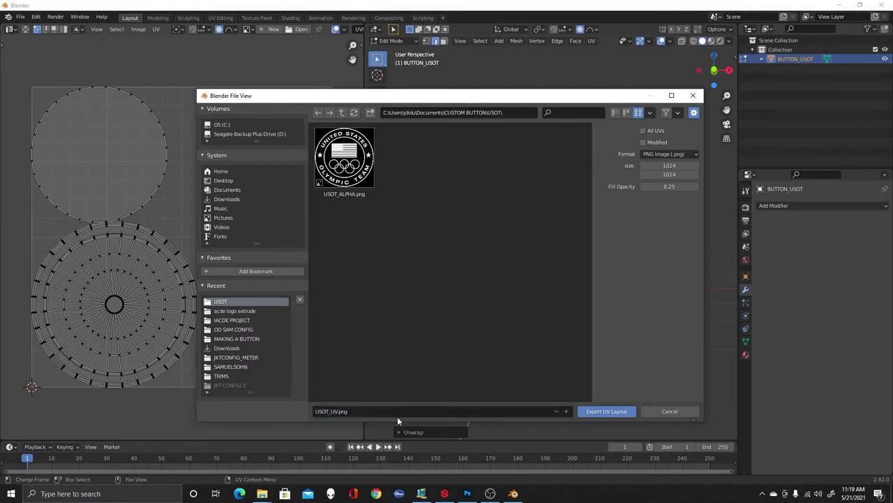
left_click(605, 412)
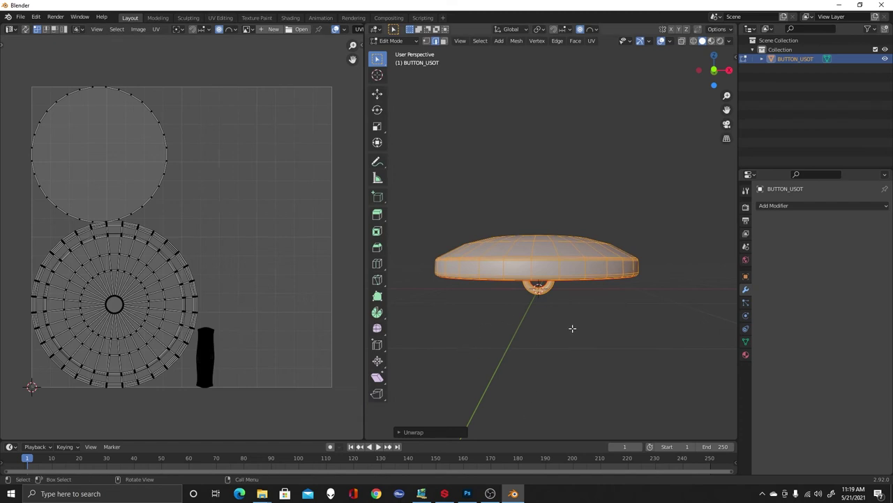
- Export the button model as a Wavefront OBJ file named USOT_BUTTON into the Documents\CUSTOM BUTTON\USOT folder
left_click(22, 18)
mouse_move(60, 154)
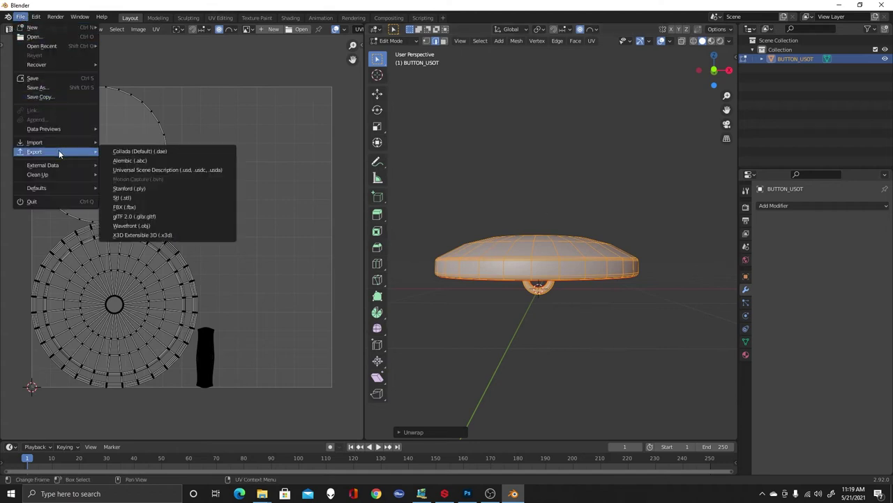
left_click(158, 225)
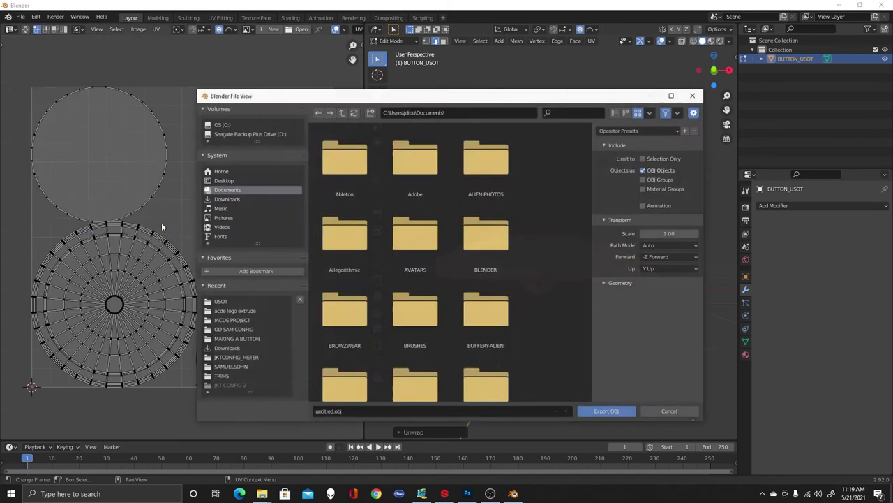
scroll(544, 311, "down", 3)
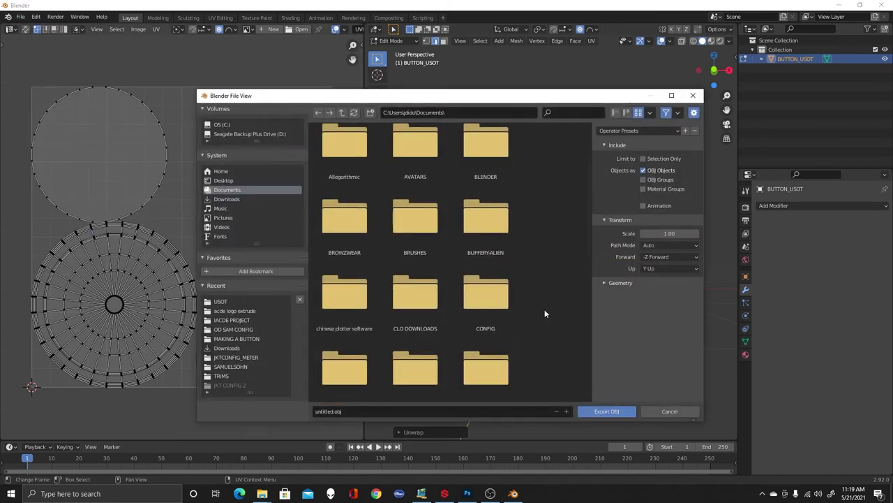
scroll(502, 336, "down", 1)
left_click(358, 335)
double_click(356, 334)
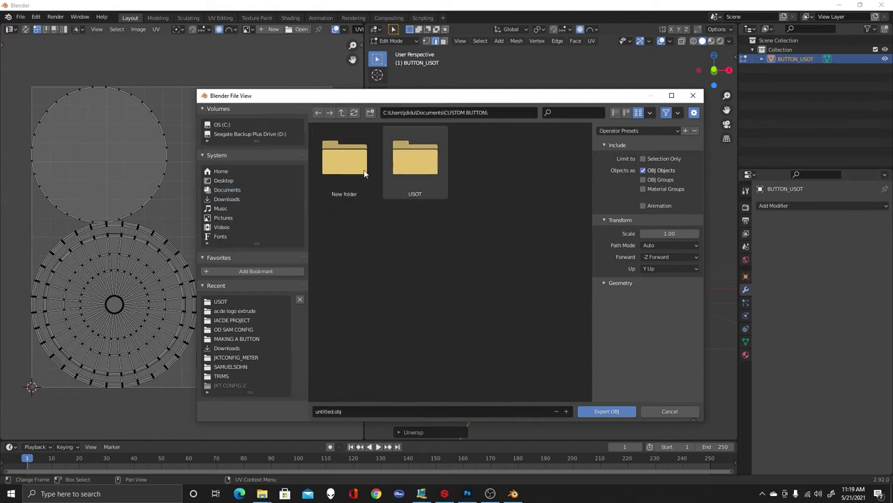
double_click(422, 165)
left_click(373, 411)
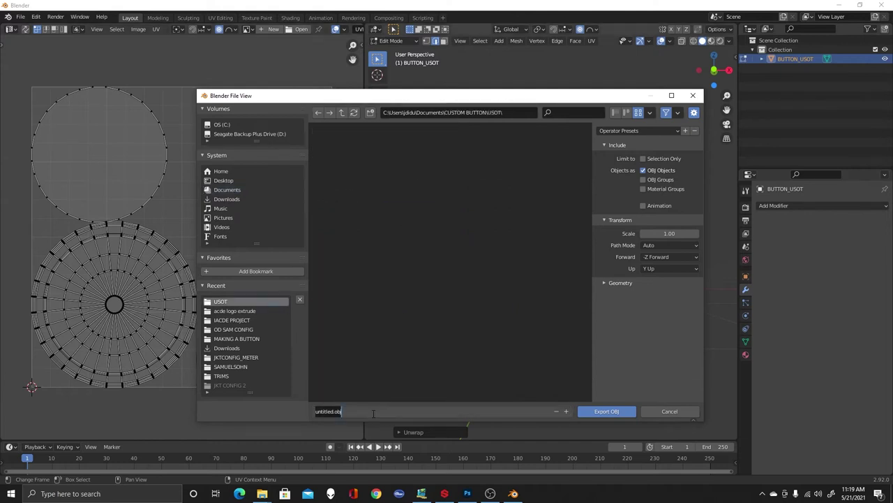
type("USOT_BUT")
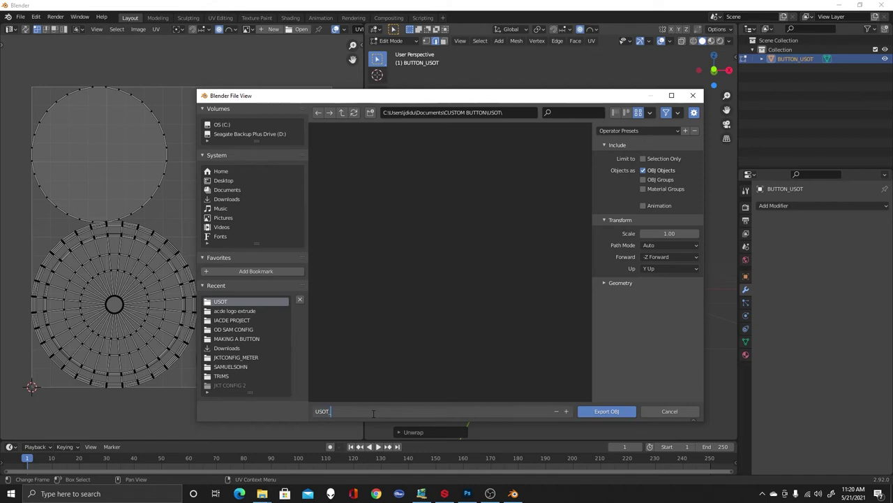
type("TON")
key("Return")
left_click(614, 411)
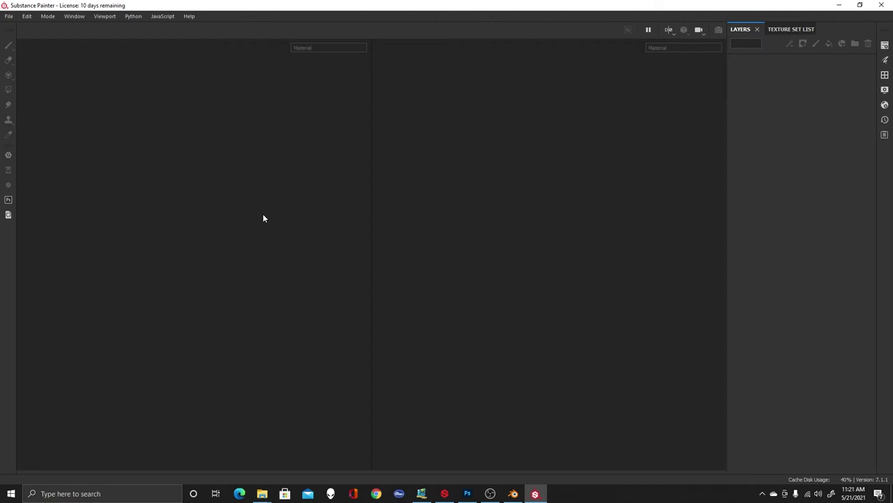
- In Substance Painter, start a new project and choose USOT_BUTTON.obj from the USOT folder as its mesh
left_click(8, 16)
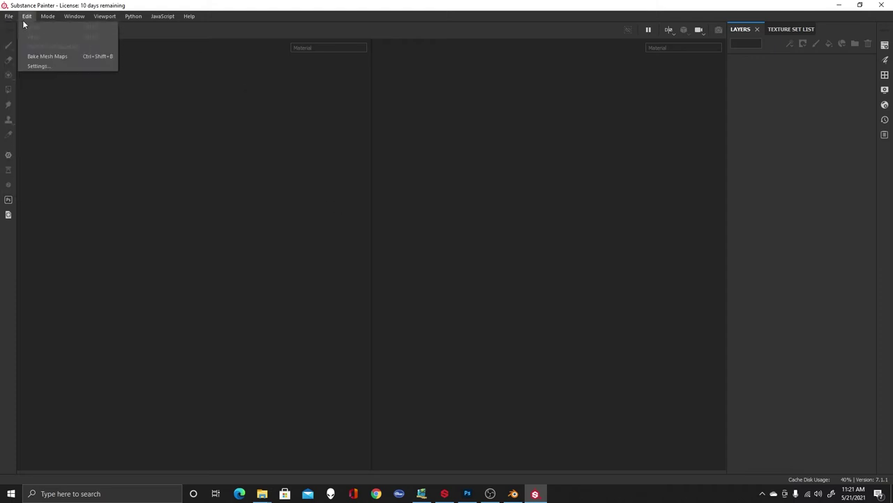
left_click(14, 26)
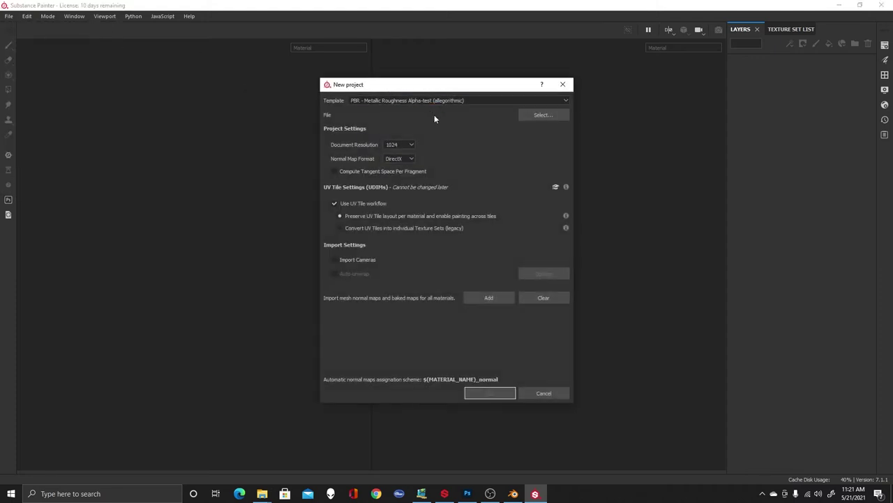
left_click(546, 116)
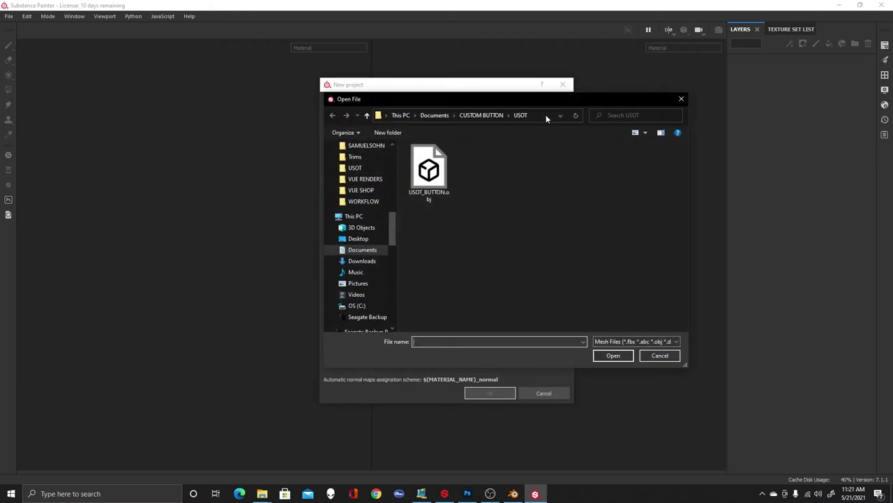
left_click(433, 183)
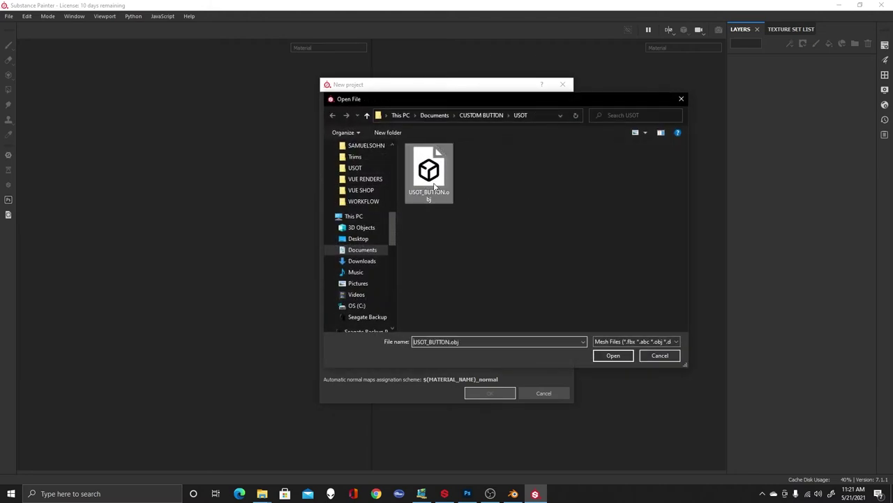
left_click(621, 356)
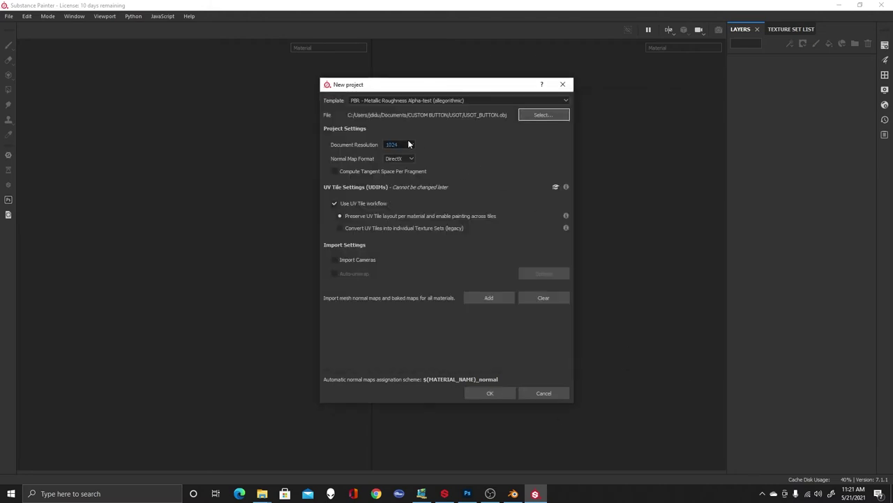
- Set the new project's document resolution to 2048, create the project, and fit the whole button in the 3D view
left_click(408, 144)
left_click(392, 188)
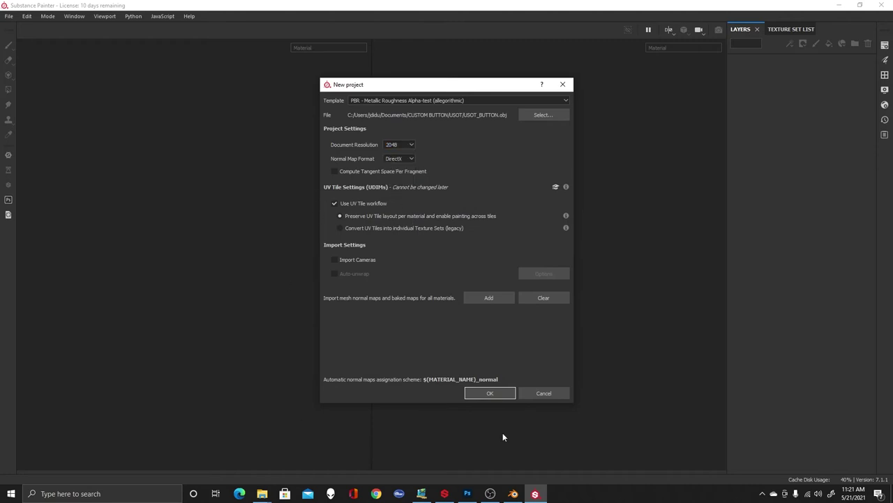
left_click(500, 392)
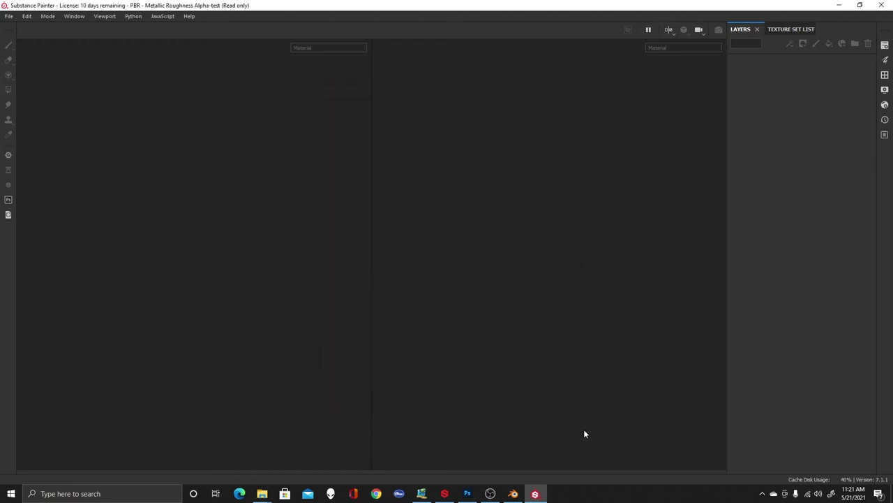
scroll(646, 305, "down", 5)
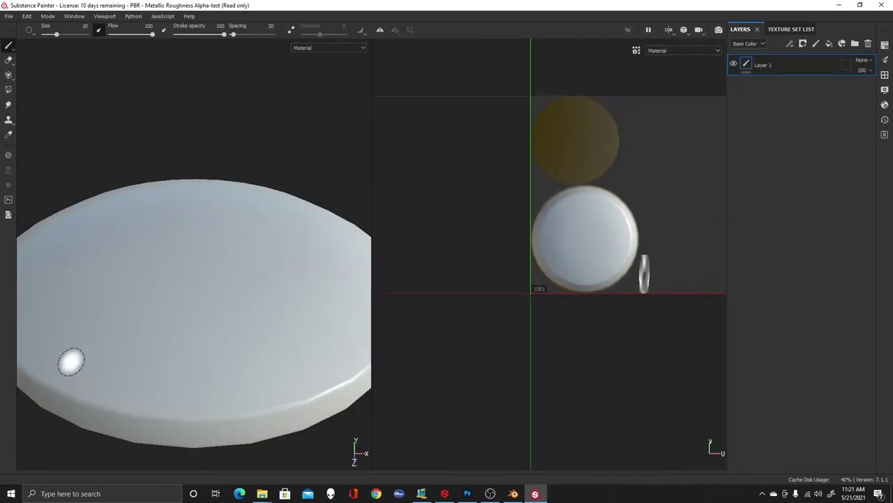
scroll(171, 361, "down", 4)
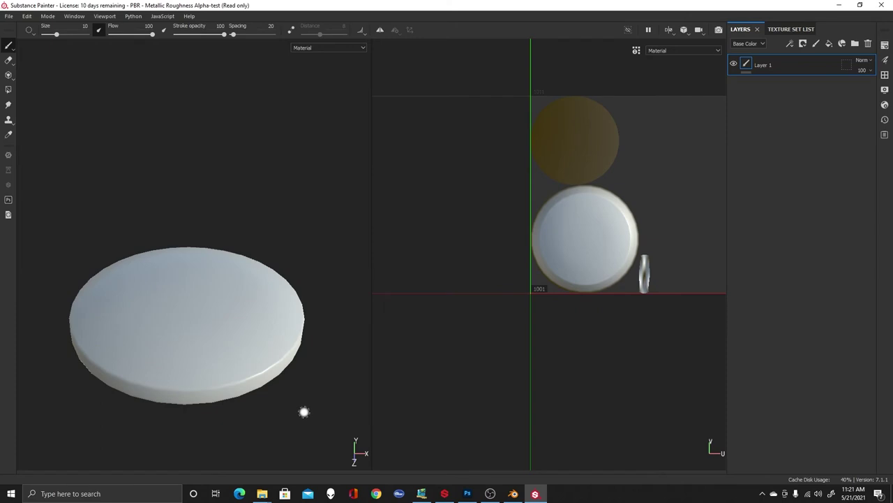
scroll(316, 344, "up", 1)
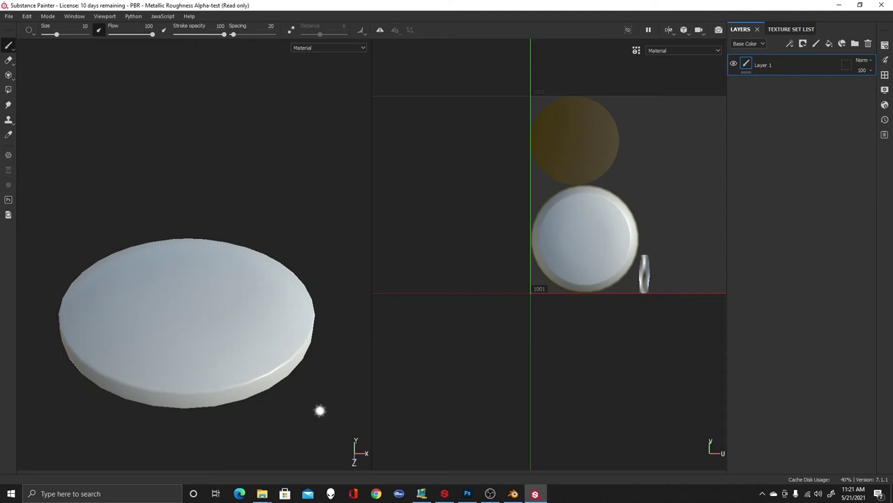
- Bake all mesh maps at an output size of 2048, using the low poly mesh as the high poly mesh
left_click(887, 46)
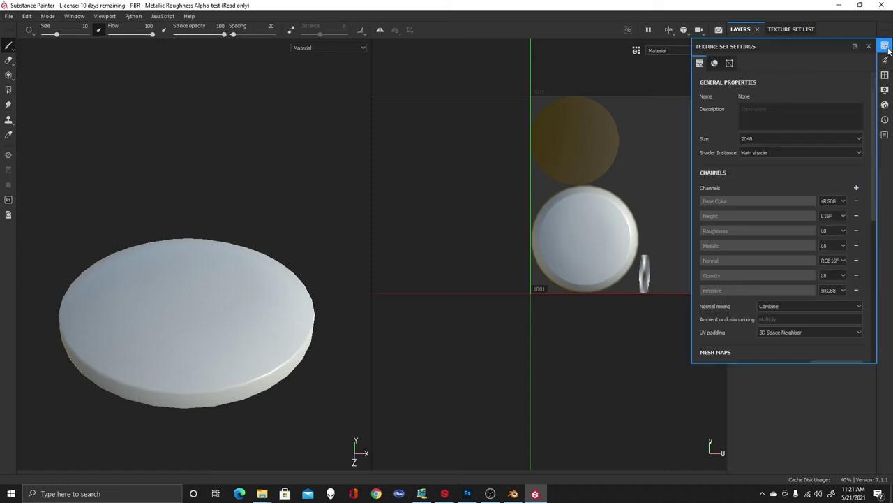
scroll(798, 211, "down", 3)
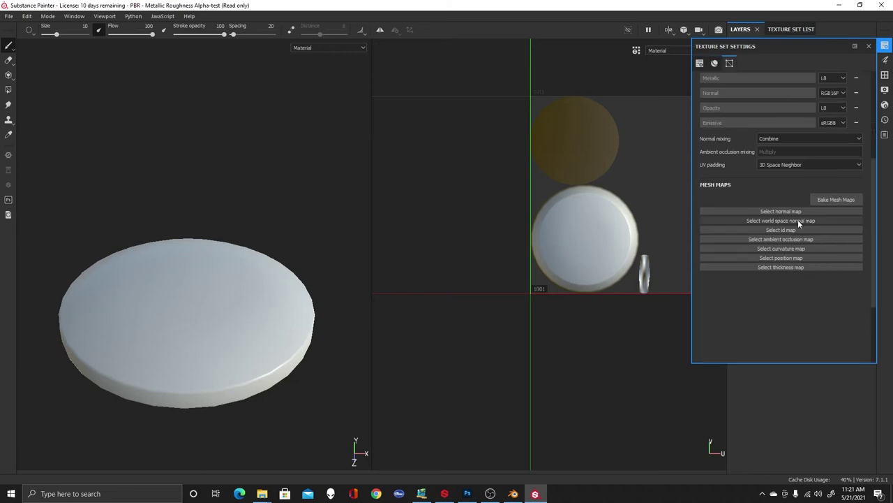
left_click(844, 200)
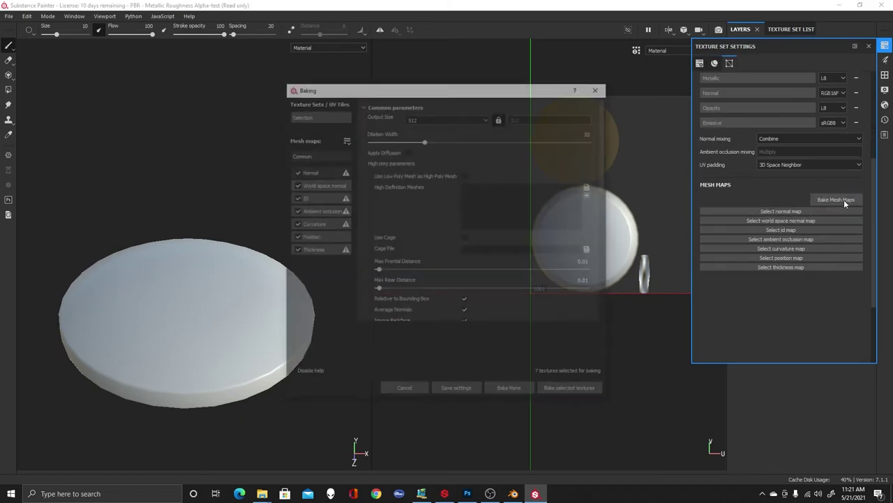
left_click(487, 117)
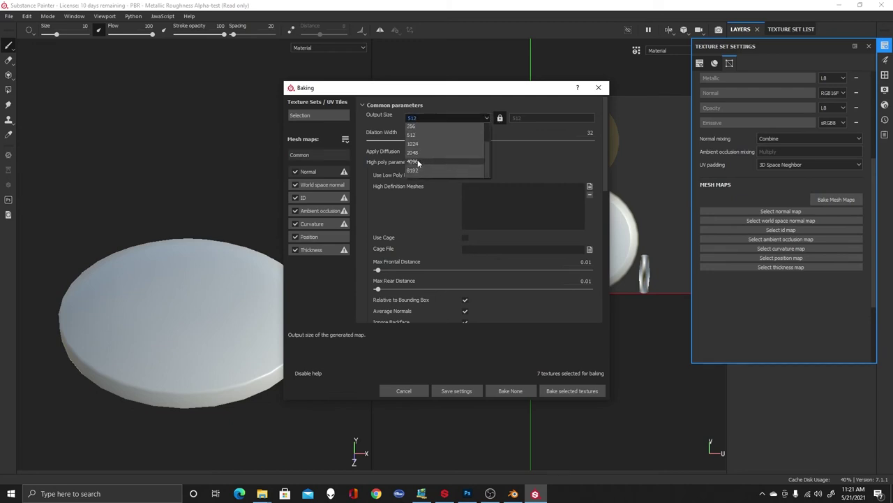
left_click(419, 152)
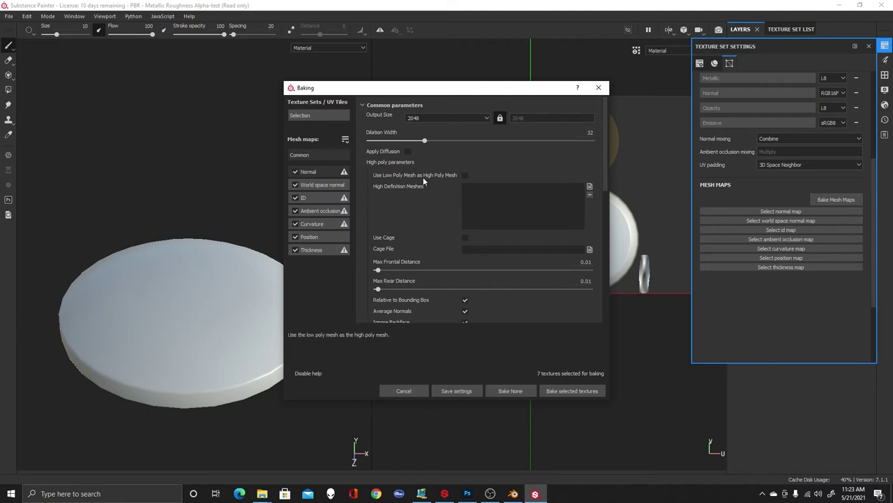
left_click(465, 175)
left_click(581, 391)
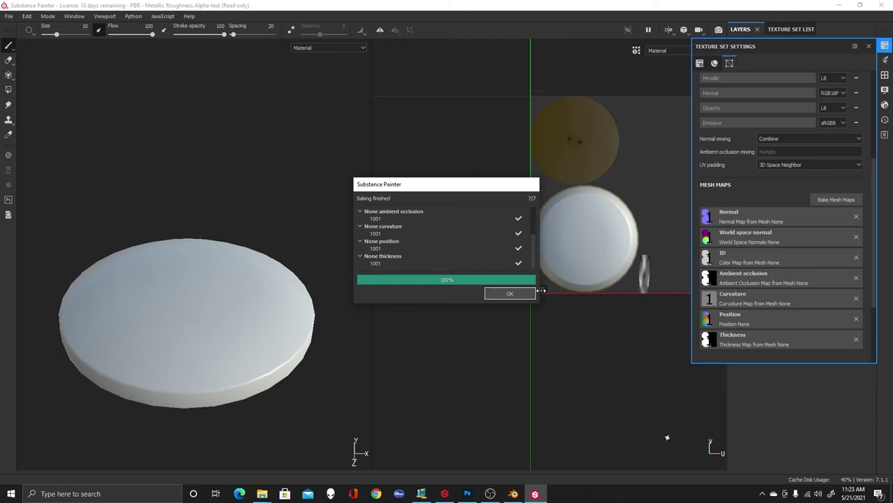
left_click(510, 294)
left_click(869, 46)
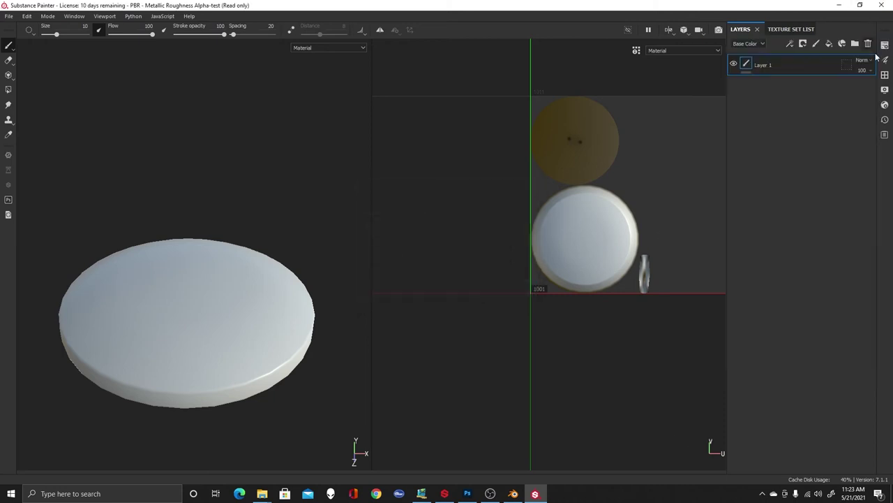
- Cut the default Layer 1 out of the layer stack
right_click(805, 66)
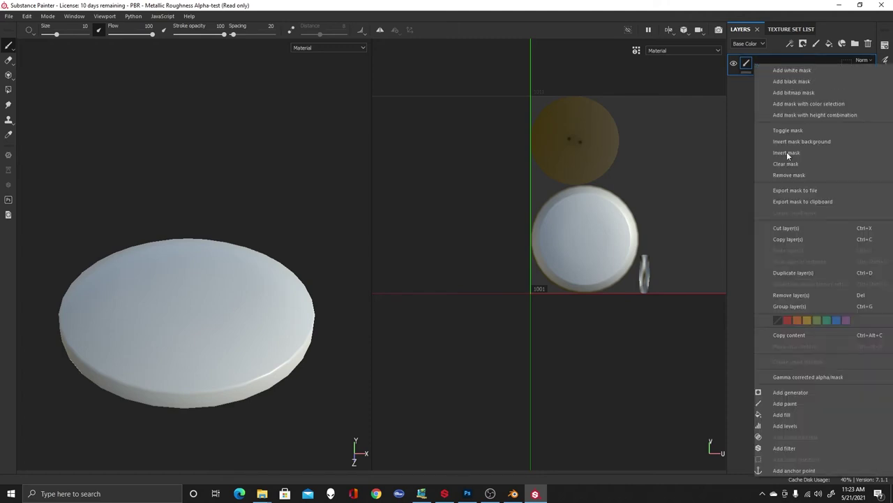
left_click(808, 228)
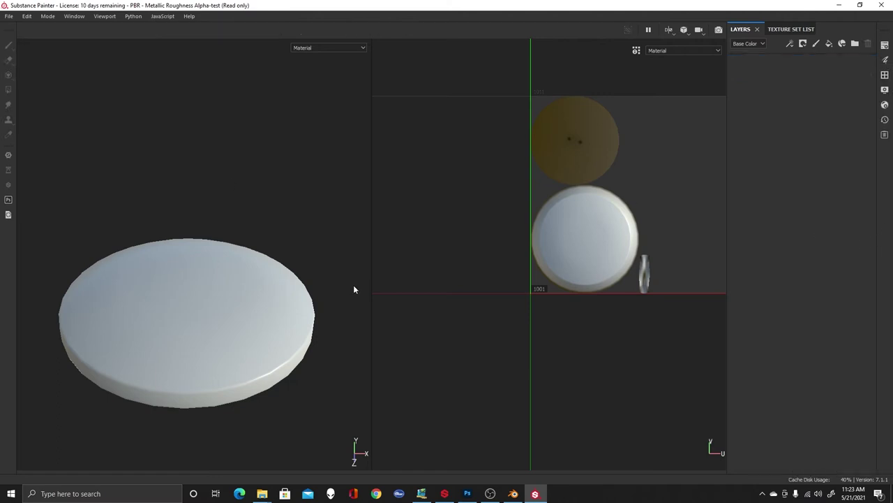
scroll(355, 297, "up", 2)
scroll(327, 319, "down", 4)
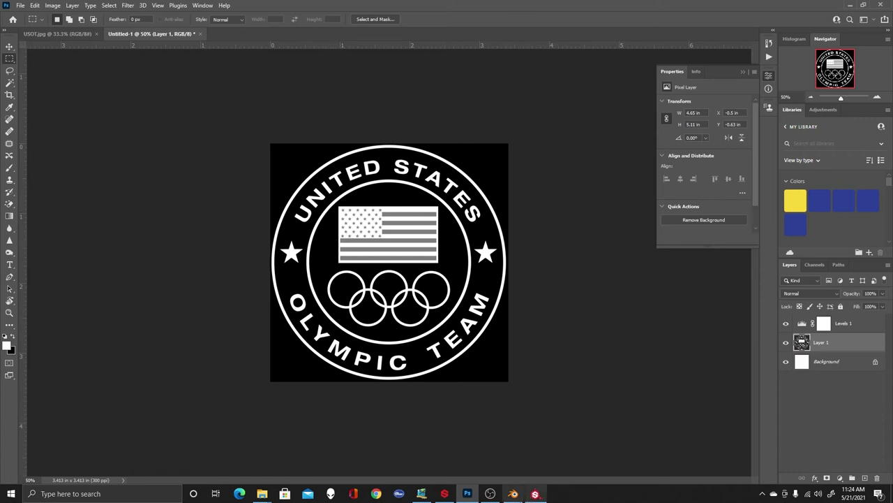
- Switch back to Substance Painter and add USOT_ALPHA.png from the USOT folder as a resource to import
left_click(535, 493)
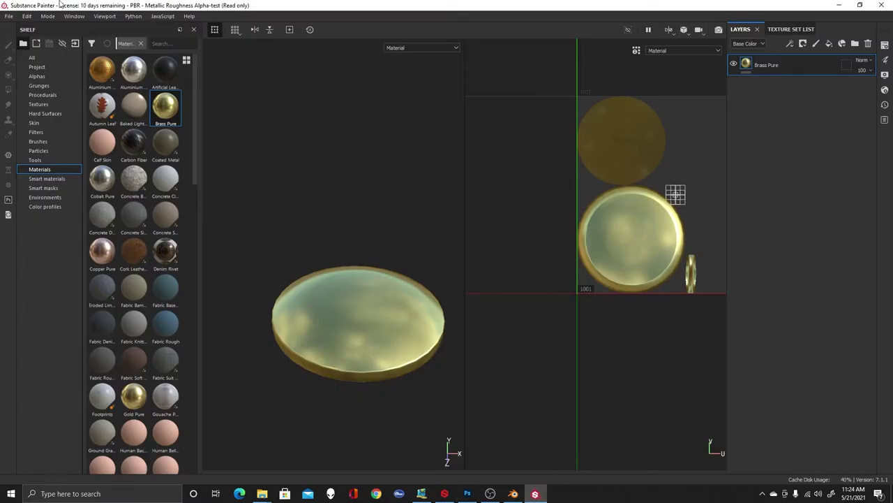
left_click(9, 16)
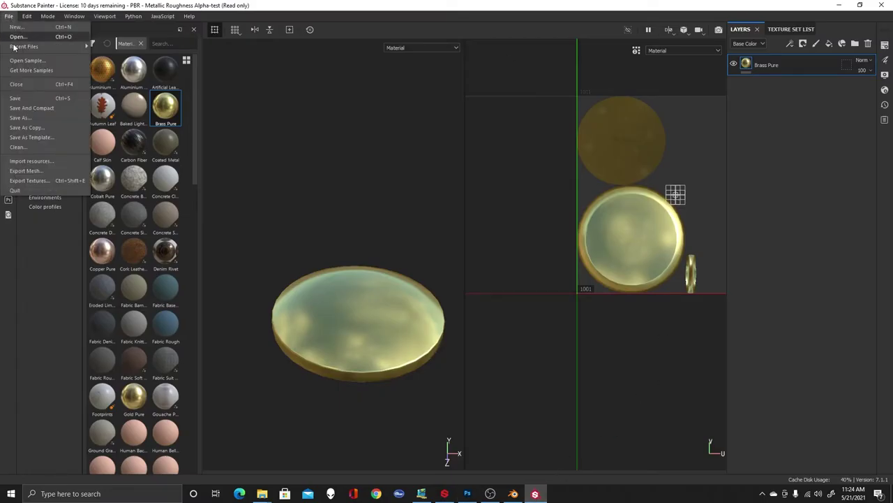
left_click(42, 161)
left_click(489, 123)
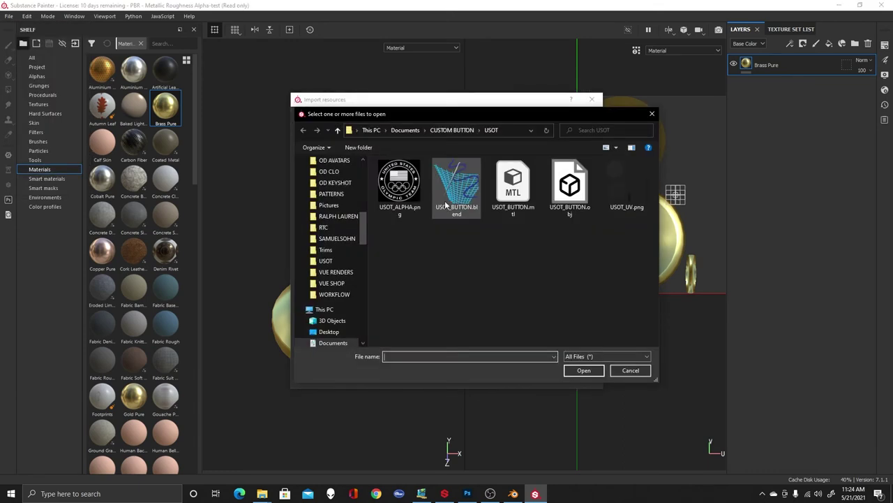
left_click(411, 183)
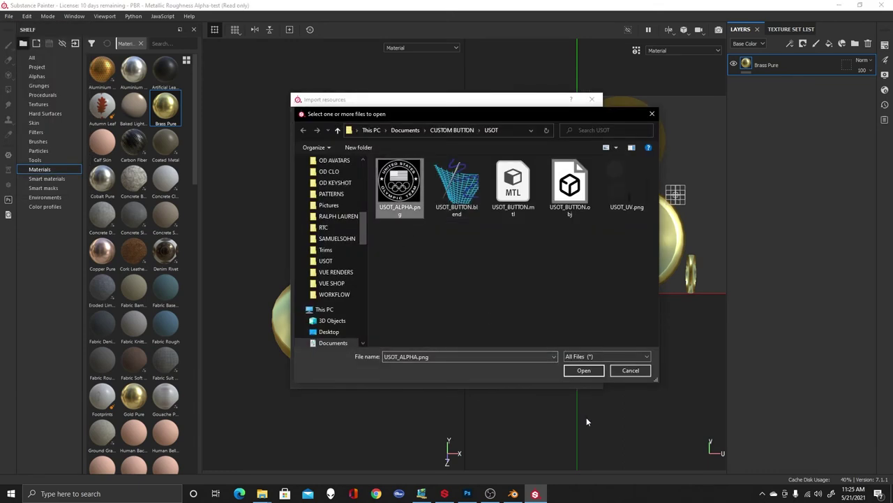
left_click(586, 371)
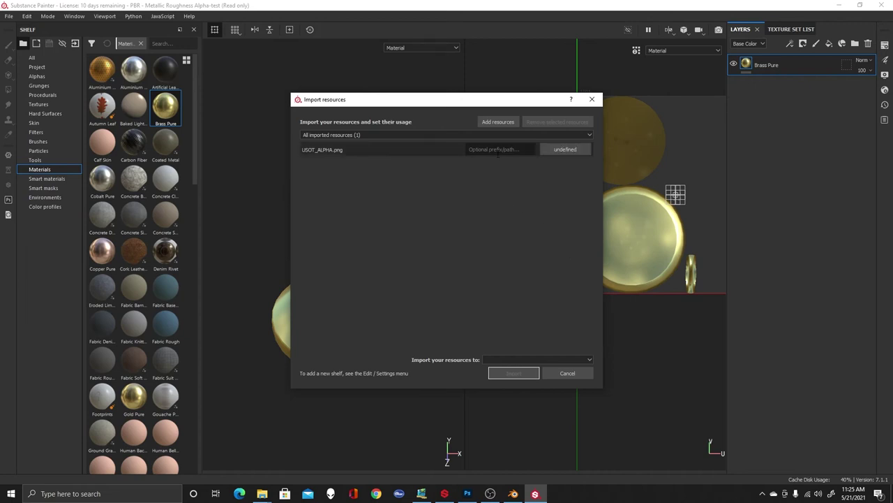
- Set the usage of USOT_ALPHA.png to alpha and import it into the current session
left_click(572, 151)
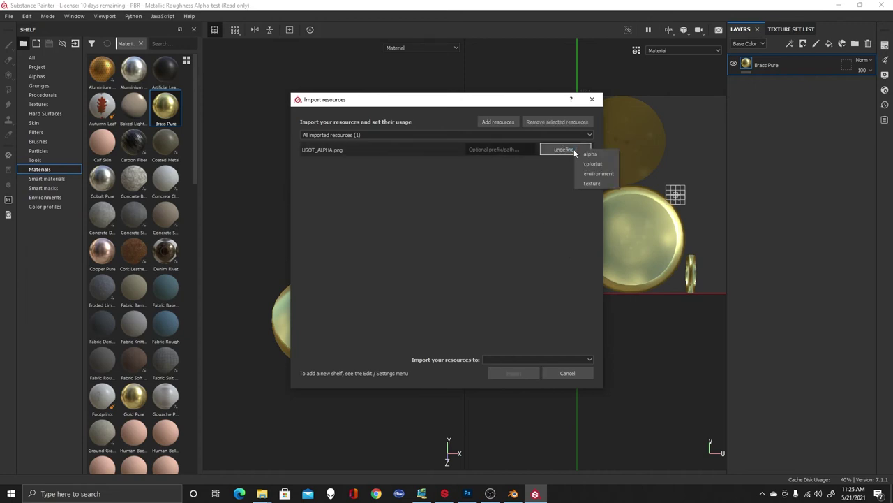
left_click(602, 154)
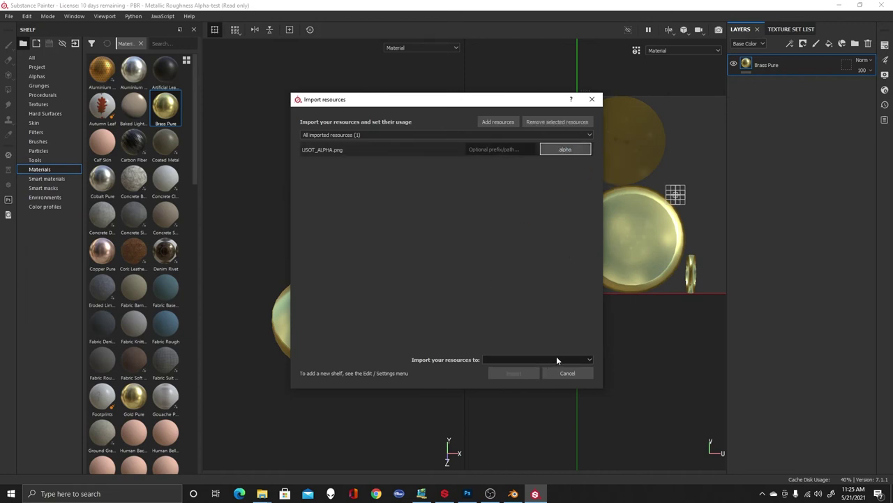
left_click(588, 360)
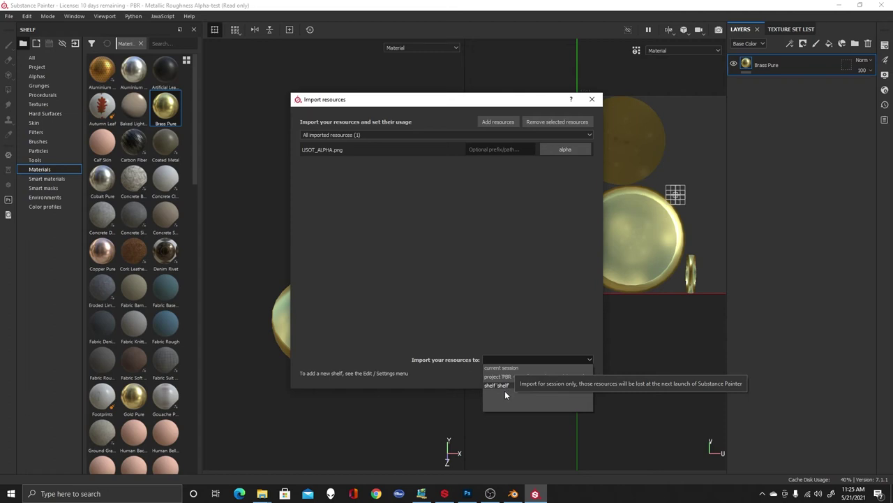
left_click(508, 367)
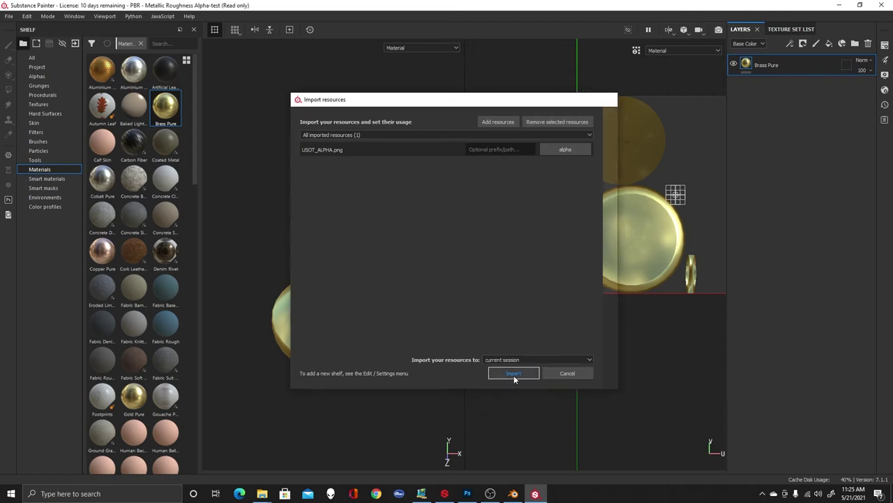
left_click(514, 374)
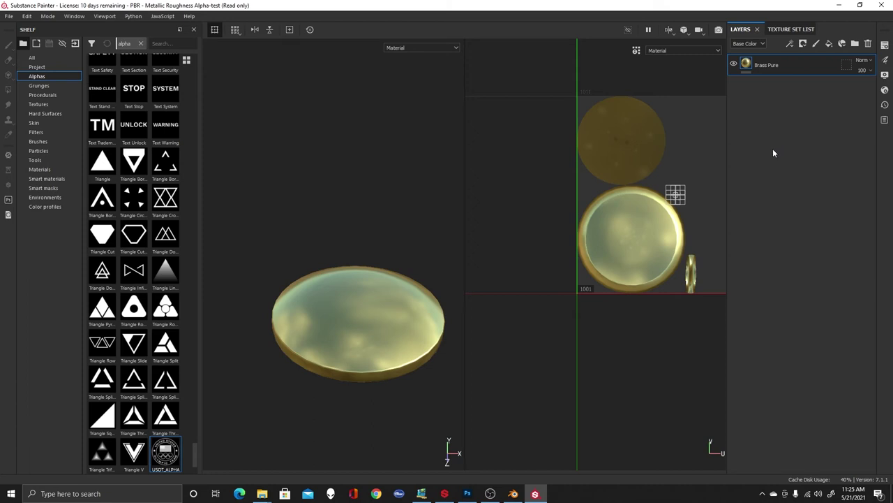
- Add a fill layer above Brass Pure, give it a black mask, and add a paint effect to that mask
left_click(829, 43)
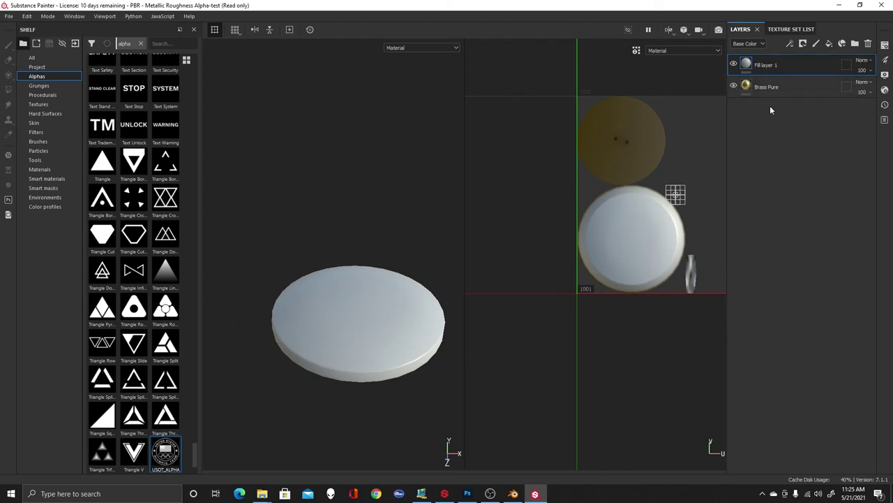
right_click(792, 65)
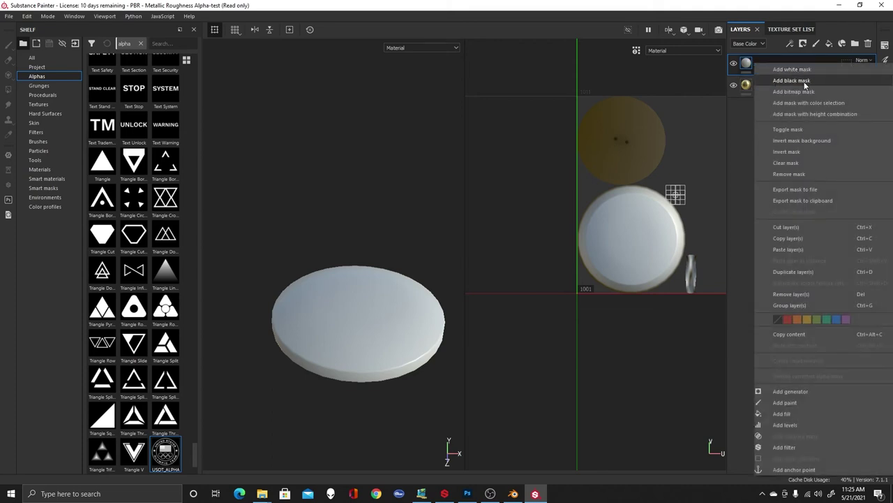
left_click(804, 82)
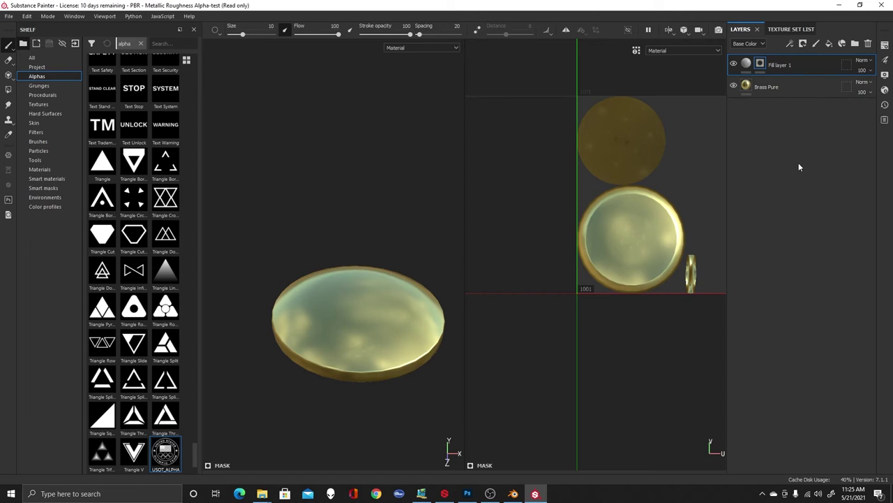
right_click(761, 64)
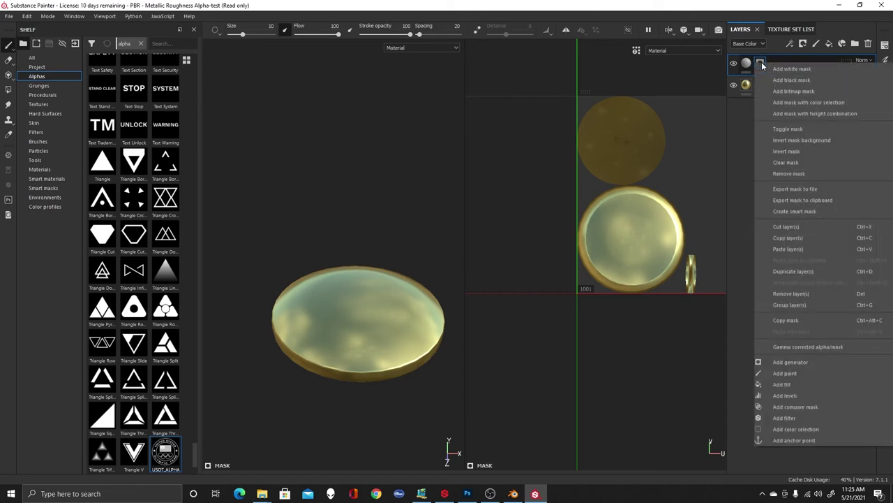
left_click(822, 372)
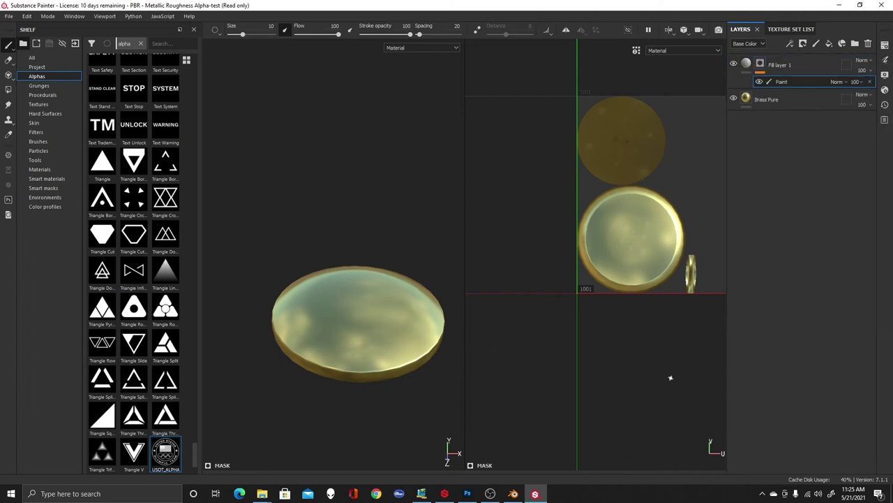
- Limit the fill layer's material to the height channel only and set its height to 1
left_click(746, 64)
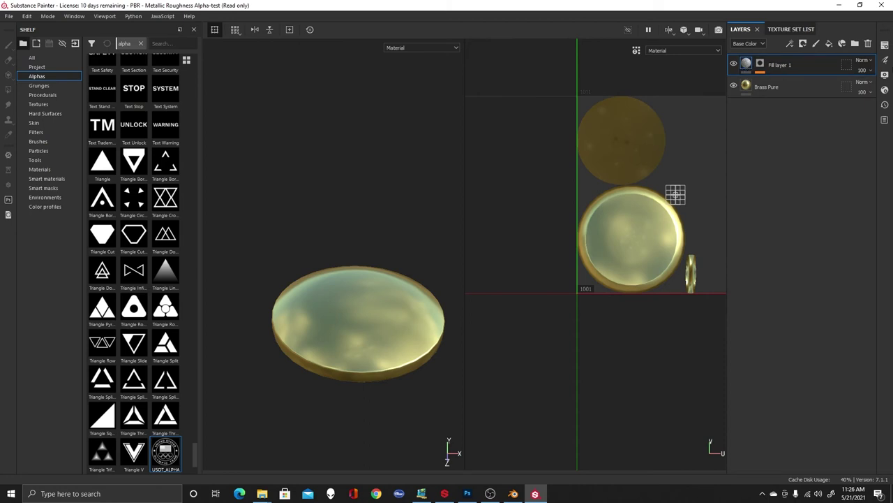
left_click(886, 61)
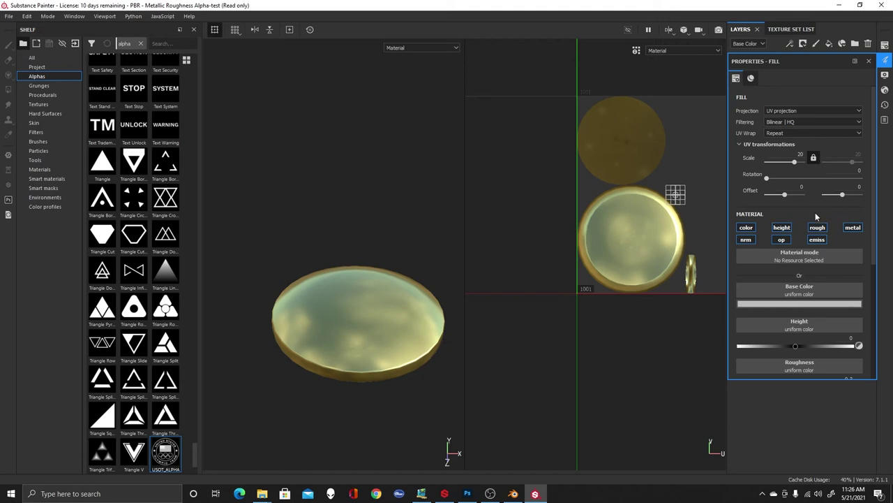
left_click(783, 228)
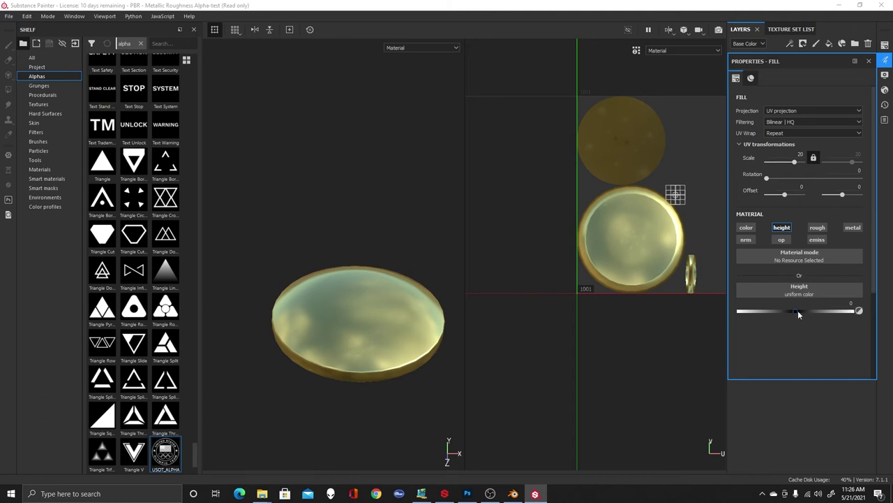
left_click_drag(796, 311, 739, 312)
left_click_drag(739, 313, 860, 311)
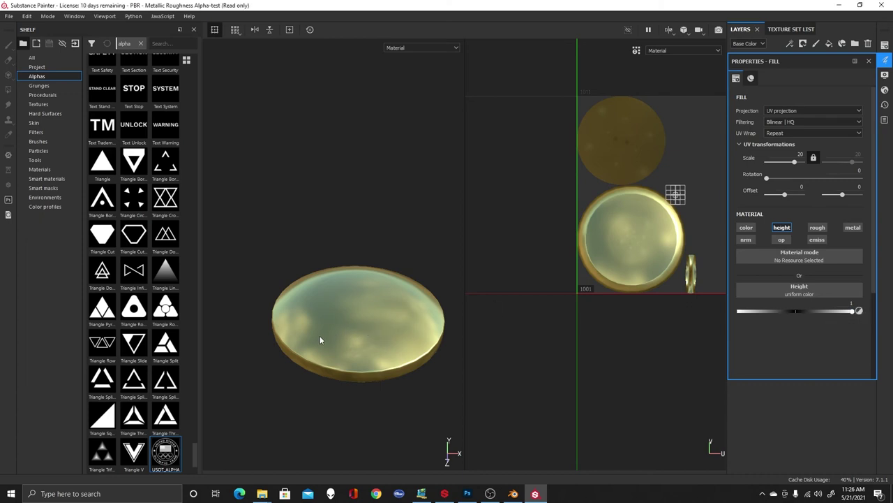
left_click(371, 265)
- Select the paint effect in the fill layer's mask and set the paint brush's alpha to USOT_ALPHA
left_click(760, 64)
left_click(816, 44)
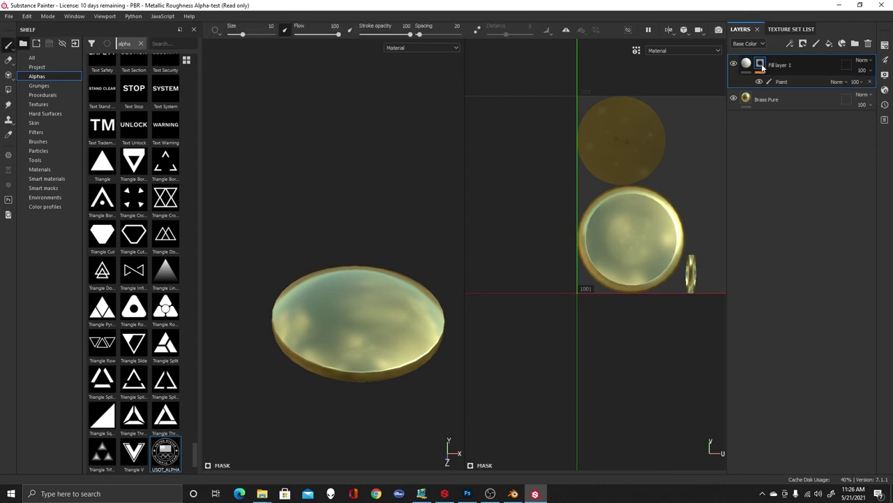
left_click(785, 83)
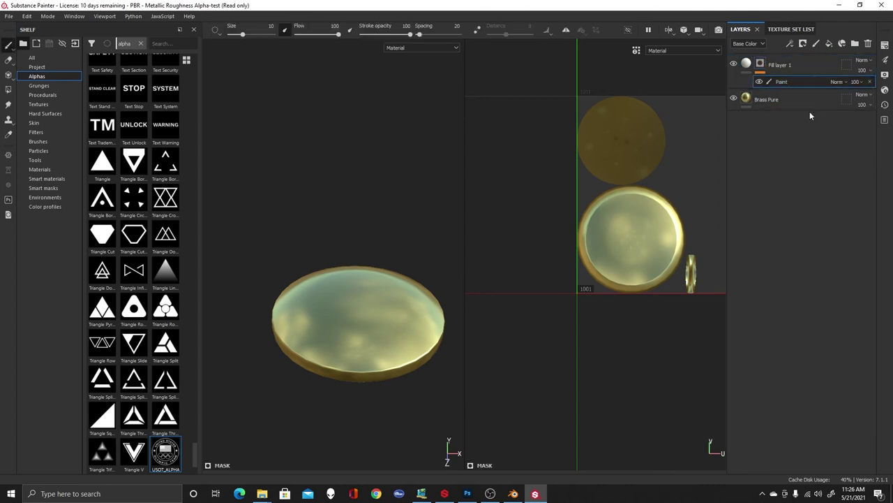
left_click(9, 47)
right_click(308, 187)
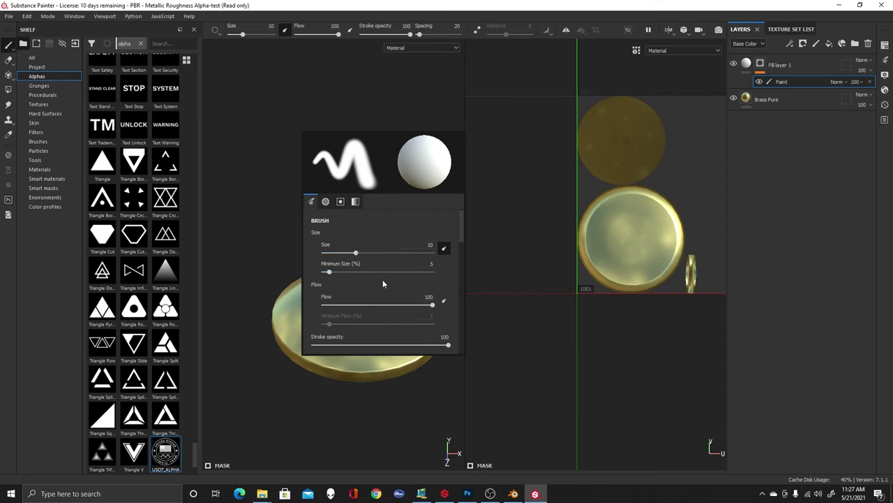
scroll(386, 287, "down", 3)
scroll(388, 291, "down", 6)
scroll(387, 291, "up", 2)
scroll(386, 287, "up", 1)
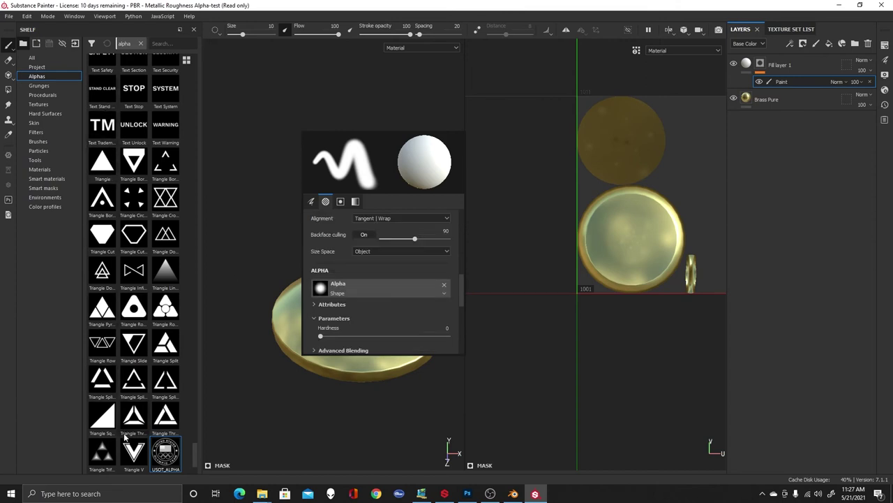
left_click(404, 287)
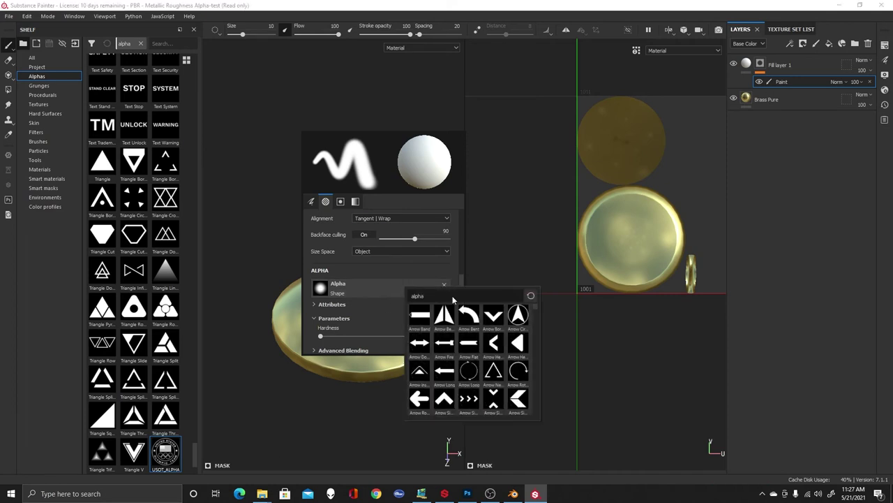
mouse_move(452, 299)
type("USOT")
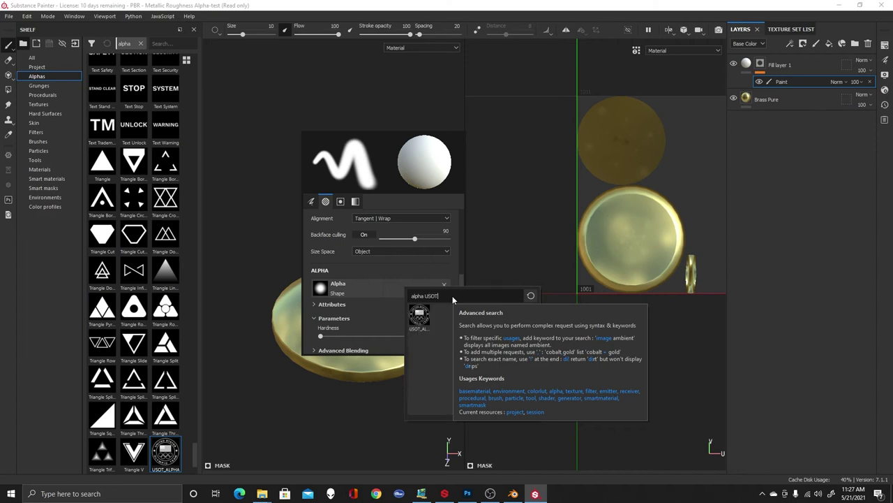
left_click(421, 318)
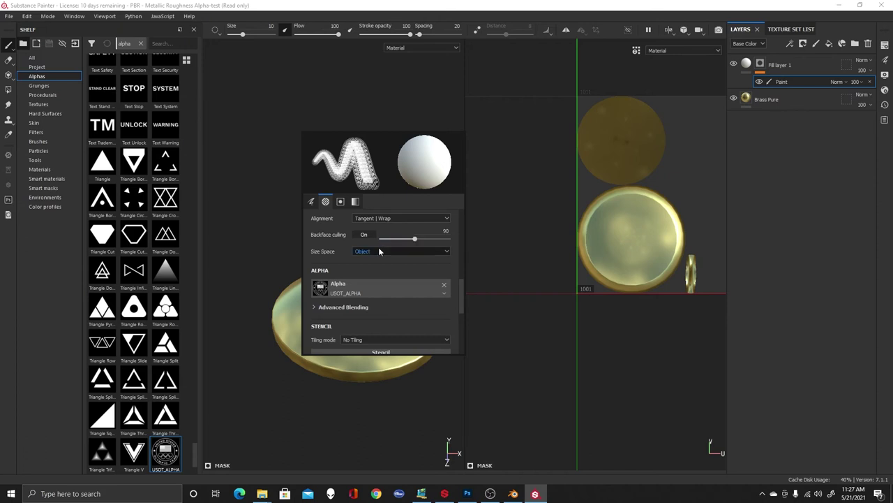
- Set the logo brush's spacing to 120 and check its remaining settings, including the grayscale value
scroll(409, 317, "up", 5)
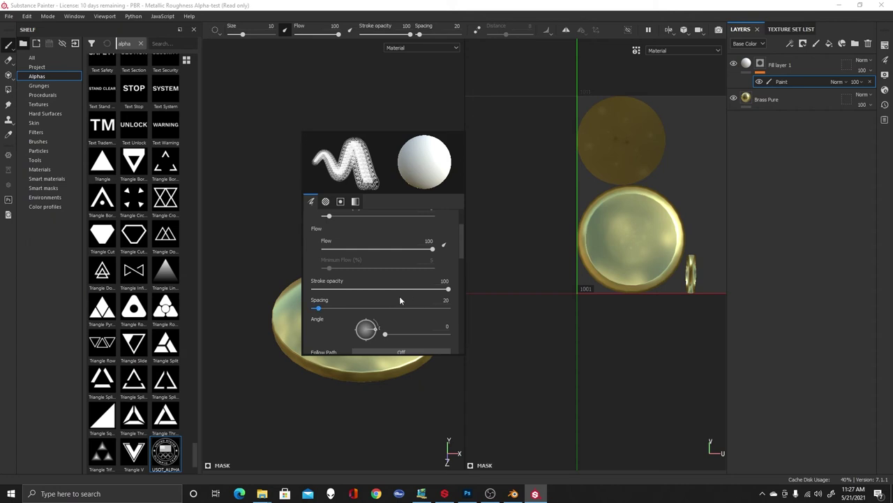
left_click(446, 300)
type("120")
key("Return")
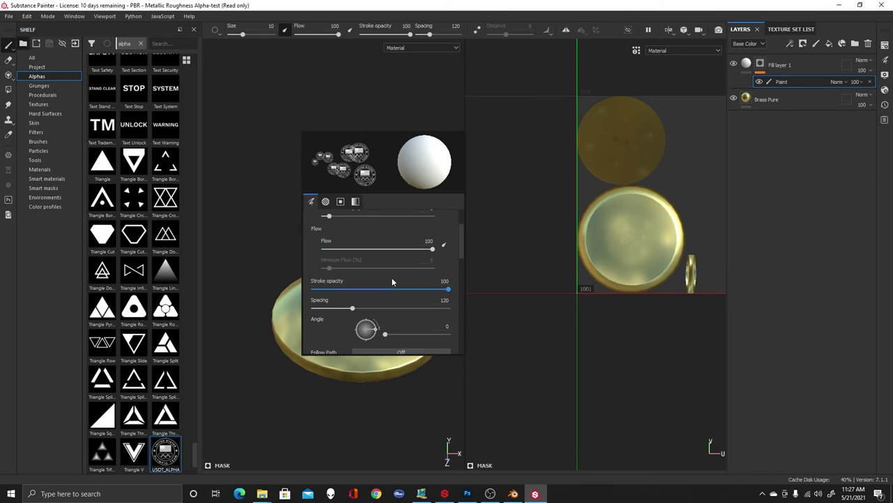
scroll(397, 278, "down", 3)
scroll(393, 286, "down", 6)
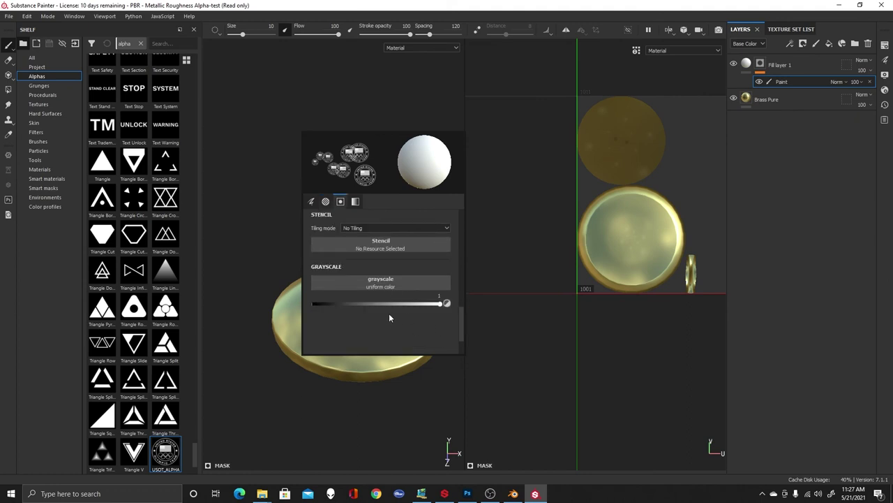
scroll(390, 314, "up", 8)
scroll(391, 318, "up", 2)
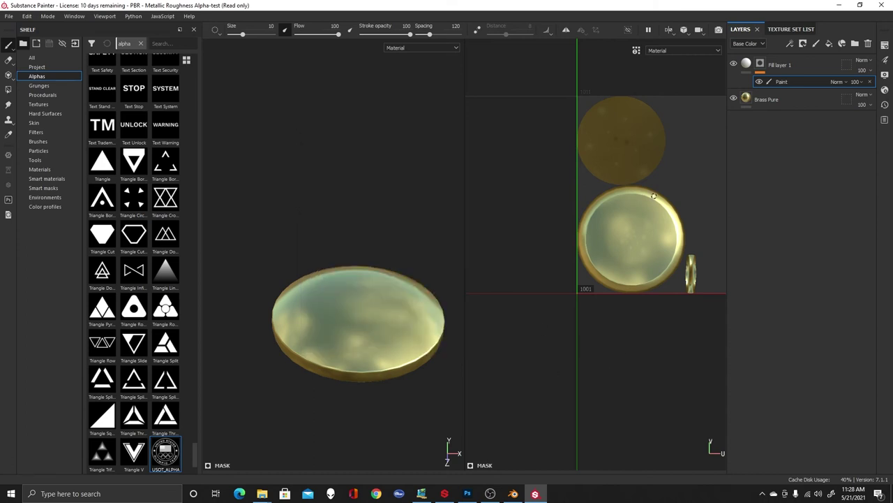
- Set the logo brush's size to 100 and try stamping it on the button's face in the UV view
scroll(630, 246, "down", 1)
scroll(629, 246, "up", 2)
scroll(630, 246, "up", 5)
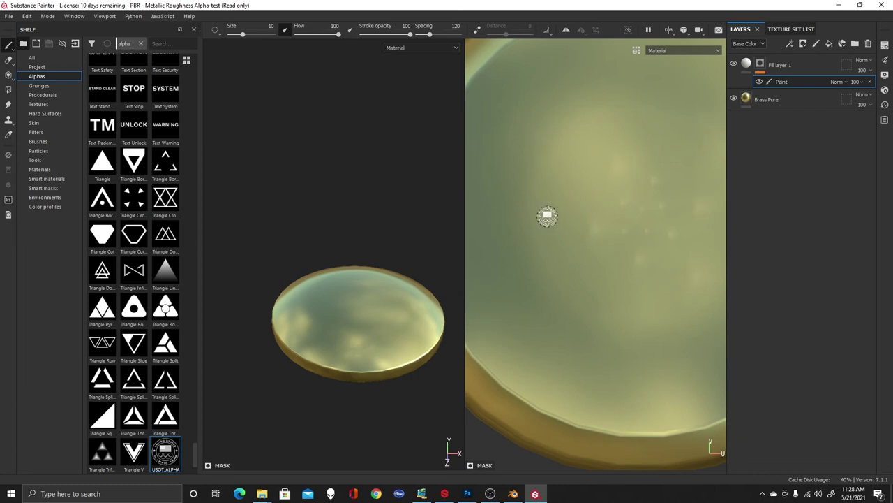
scroll(594, 237, "down", 6)
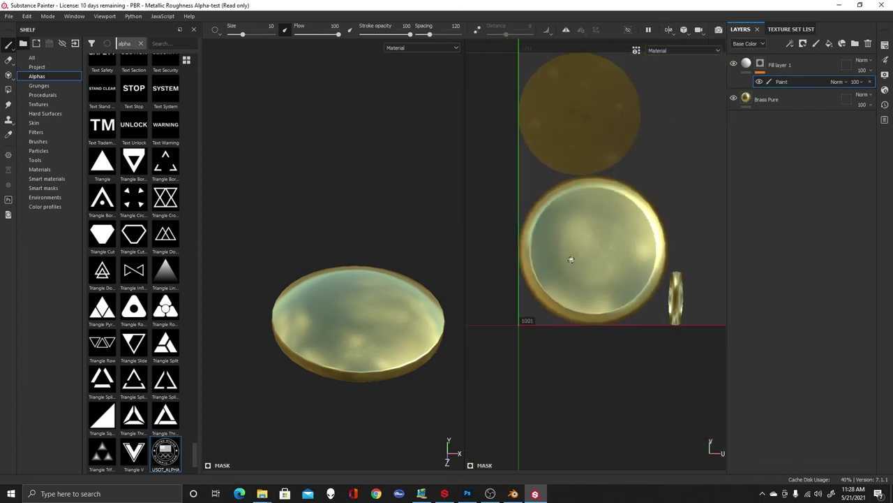
left_click_drag(244, 36, 273, 34)
left_click(599, 249)
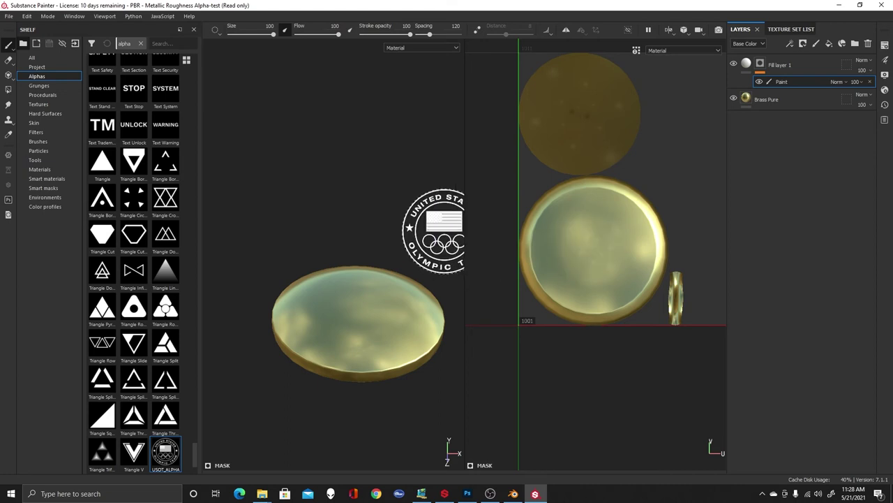
- Change the logo brush's size space from Object to Viewport
right_click(362, 183)
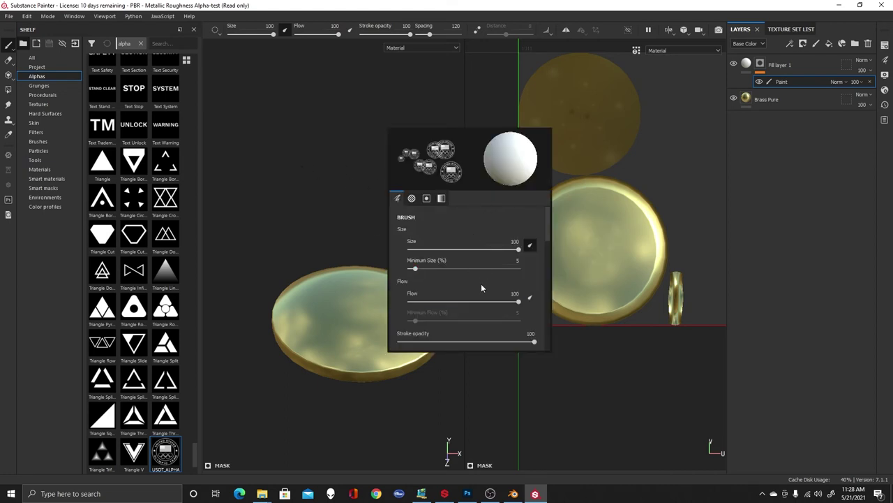
scroll(484, 278, "down", 2)
scroll(484, 272, "down", 5)
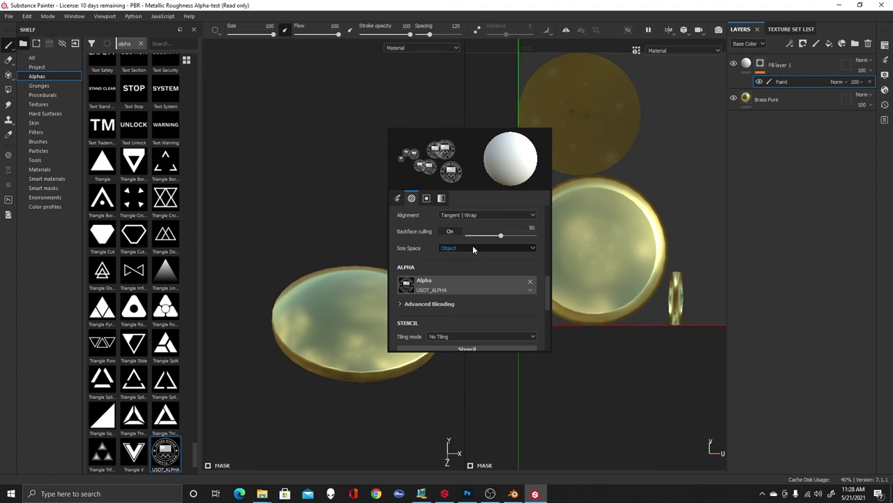
left_click(473, 249)
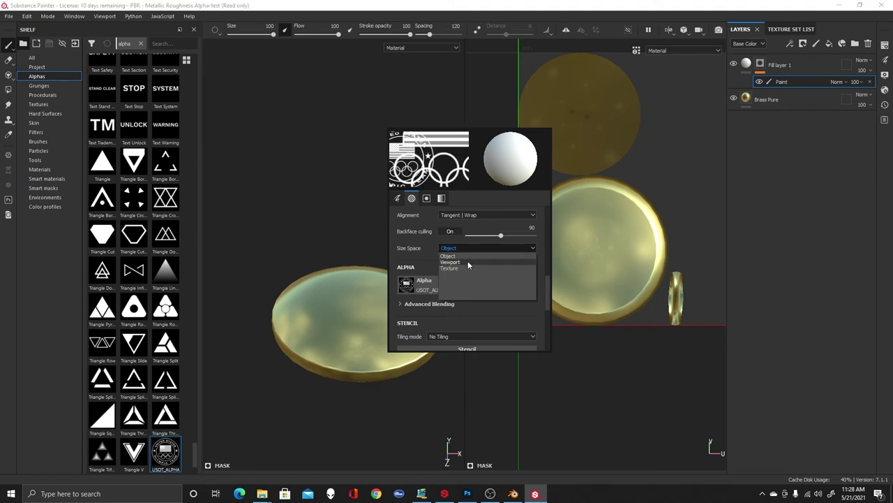
left_click(468, 263)
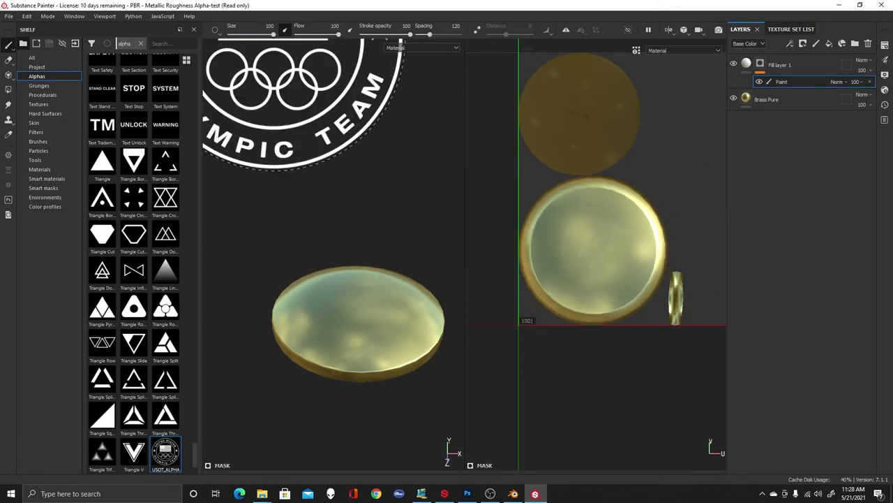
- Set the logo brush's size to 44 so the logo fits inside the button's rim in the UV view
left_click_drag(273, 33, 252, 35)
scroll(594, 249, "up", 1)
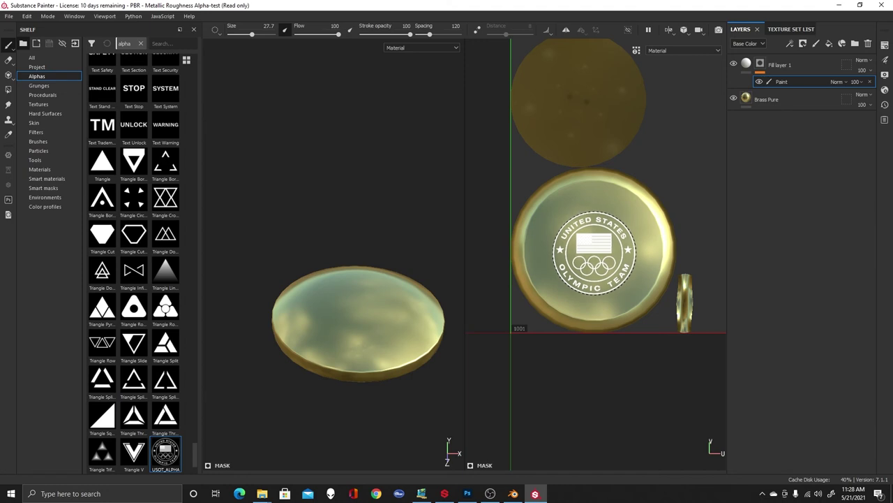
key("ctrl")
right_click_drag(599, 255, 622, 255, "ctrl")
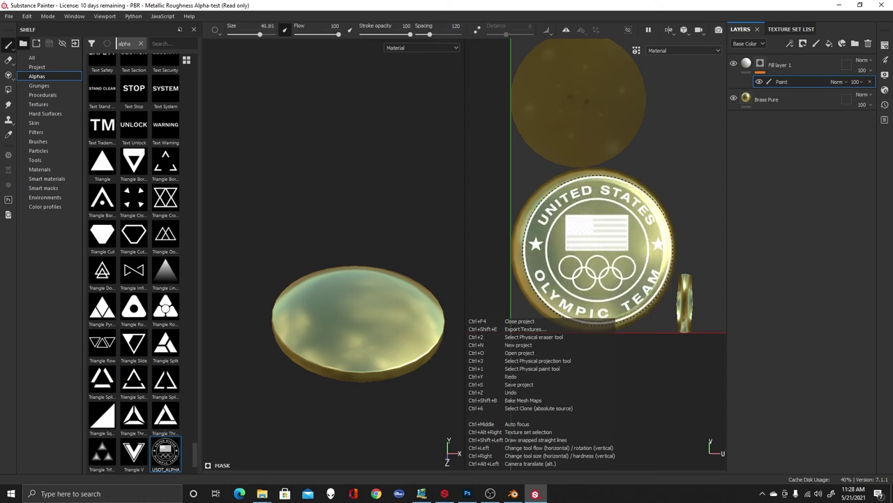
right_click_drag(598, 249, 611, 249, "ctrl")
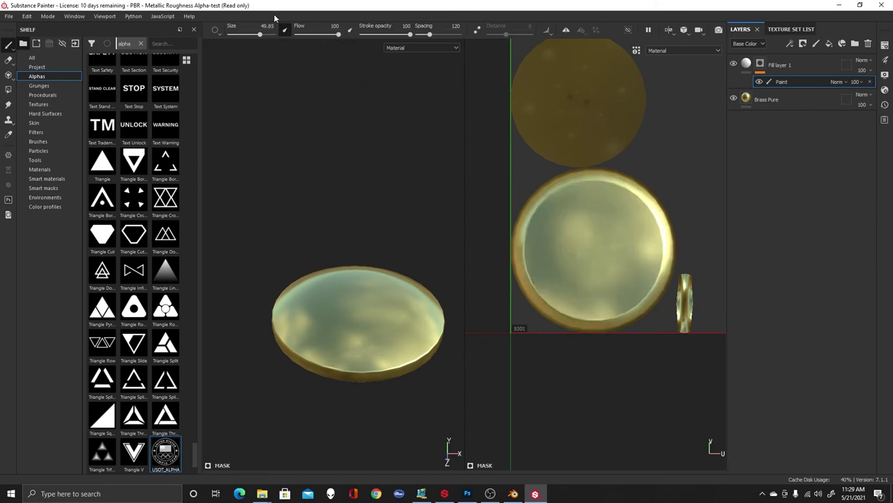
left_click_drag(259, 36, 260, 36)
type("44")
key("Return")
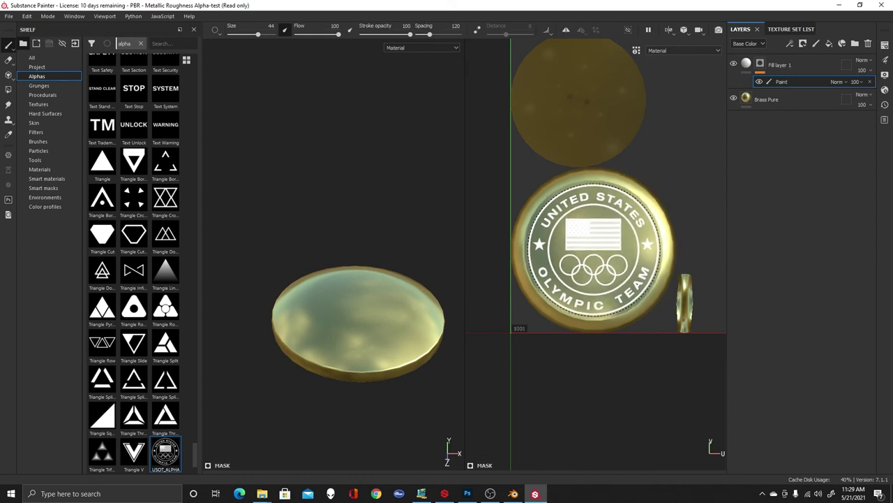
- Stamp the logo once at the centre of the button's rimmed face in the UV view and inspect it in 3D
left_click(594, 251)
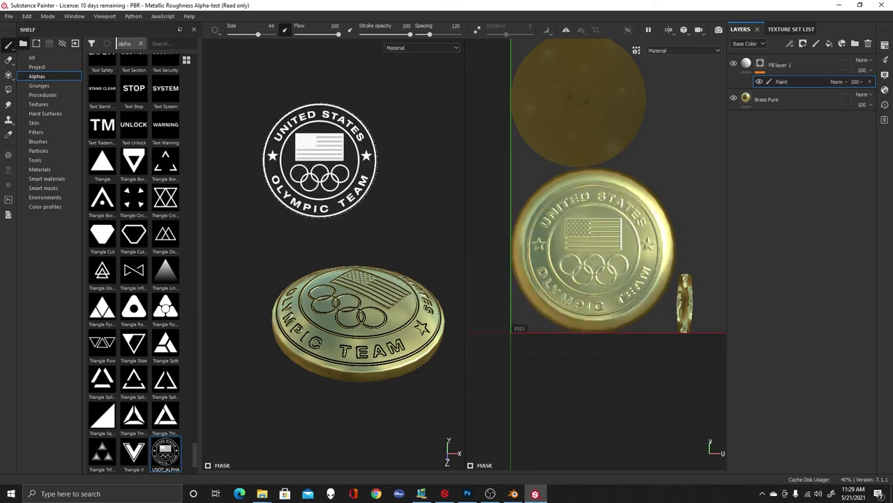
mouse_move(309, 153)
left_mouse_down("alt")
mouse_move(333, 199)
mouse_move(351, 153)
mouse_move(335, 161)
left_mouse_up("alt")
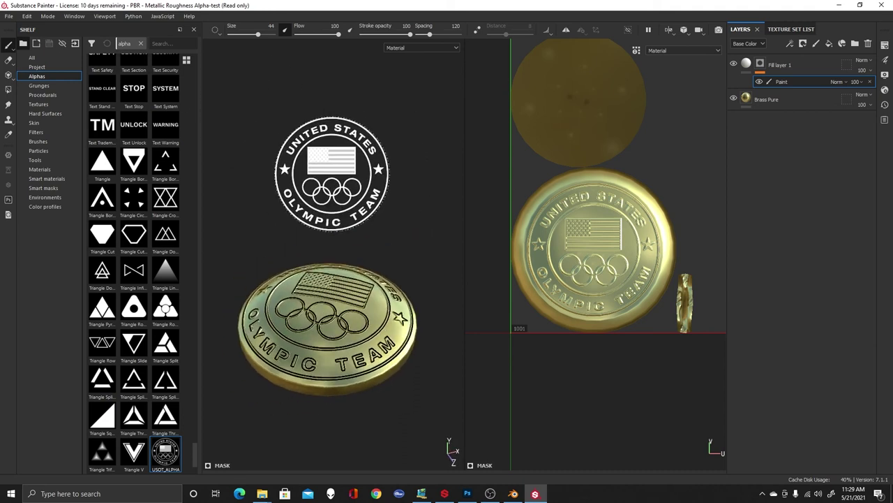
mouse_move(333, 176)
right_mouse_down("shift")
mouse_move(295, 175)
mouse_move(349, 177)
mouse_move(296, 186)
mouse_move(293, 140)
mouse_move(337, 225)
mouse_move(372, 193)
mouse_move(399, 189)
right_mouse_up("shift")
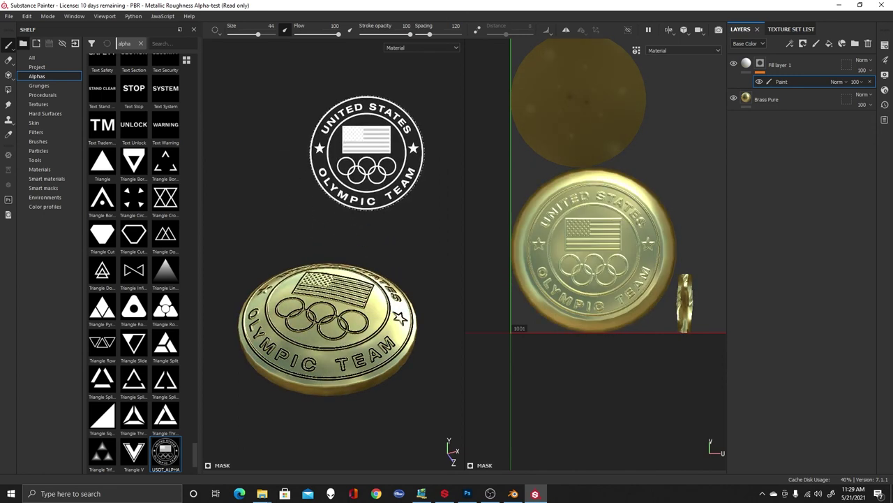
mouse_move(339, 162)
left_mouse_down("alt")
mouse_move(365, 235)
mouse_move(363, 222)
left_mouse_up("alt")
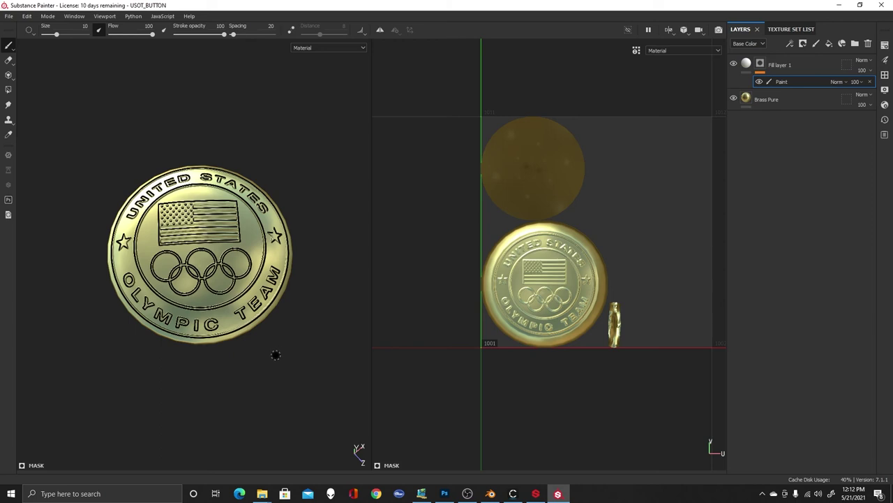
- Open the texture export settings and set the output template to PBR Metallic Roughness
left_click(8, 17)
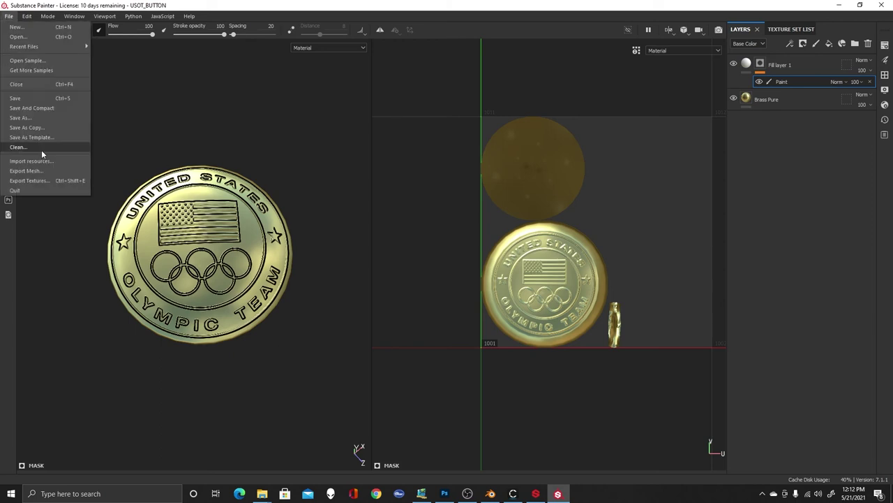
left_click(42, 182)
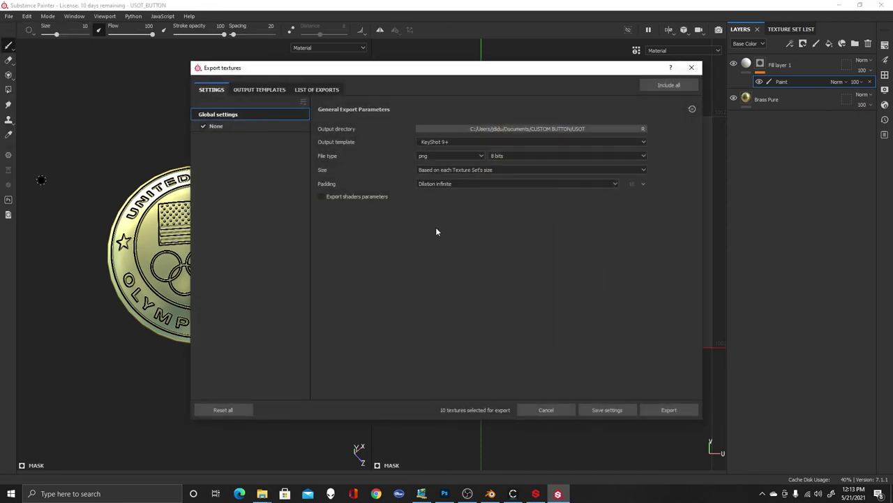
left_click(474, 142)
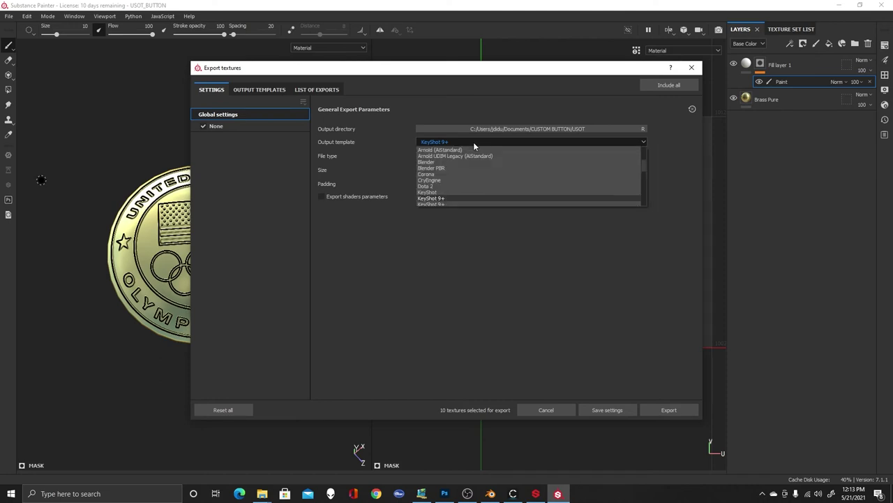
scroll(502, 178, "down", 5)
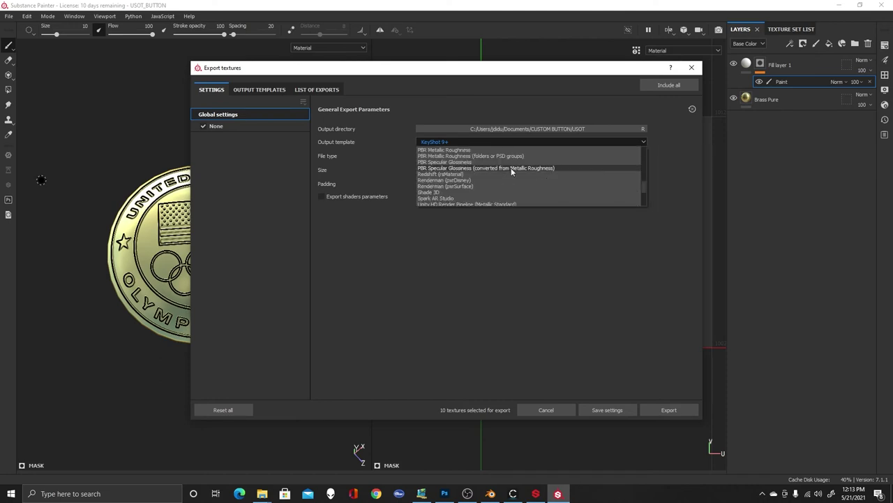
left_click(462, 151)
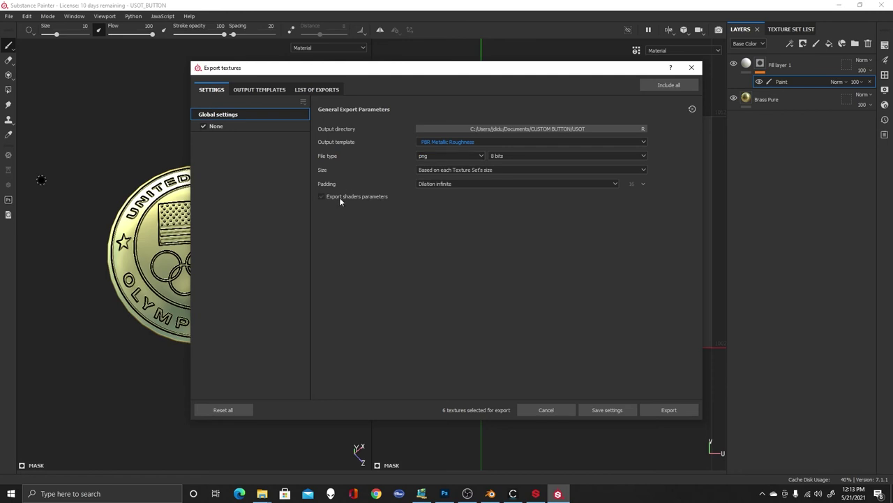
- Review the output maps of the PBR Metallic Roughness preset and the list of textures for export
left_click(232, 89)
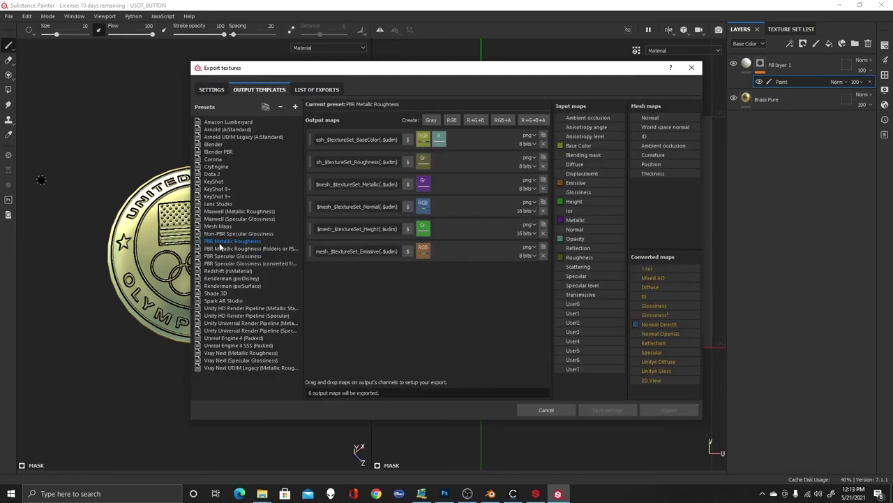
left_click(319, 89)
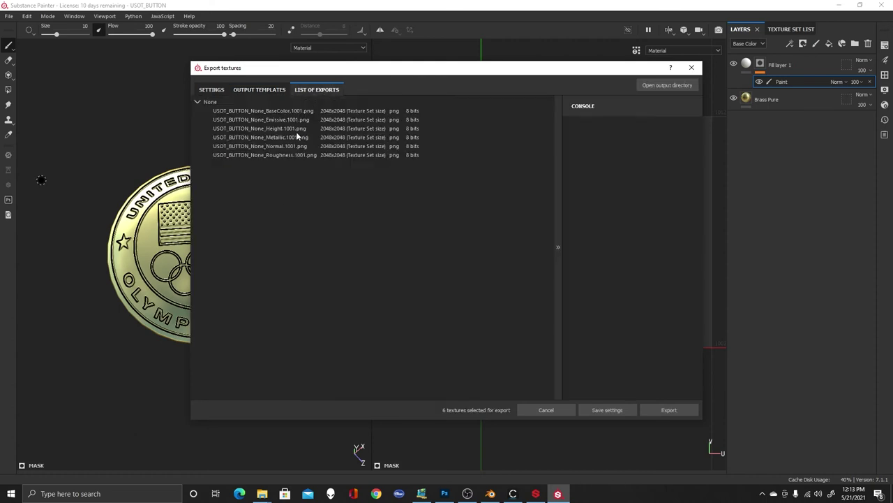
left_click(210, 91)
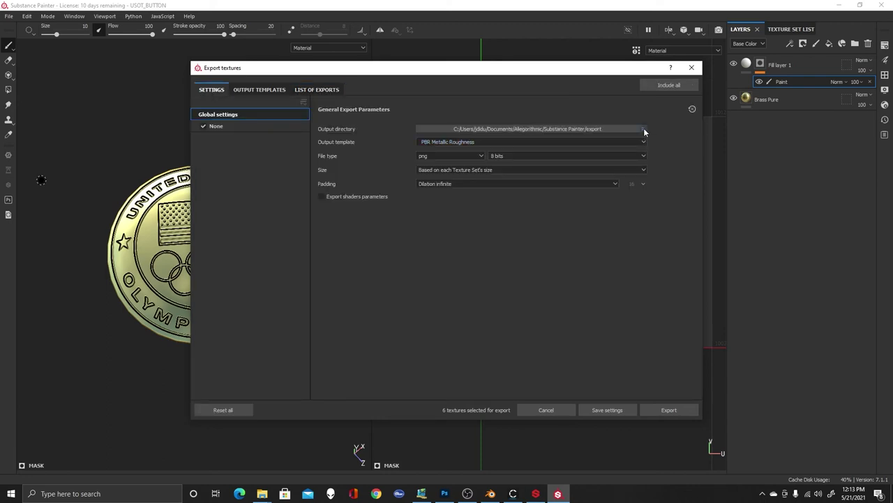
- Set the output directory to the USOT folder in Documents/CUSTOM BUTTON and export the textures
left_click(606, 130)
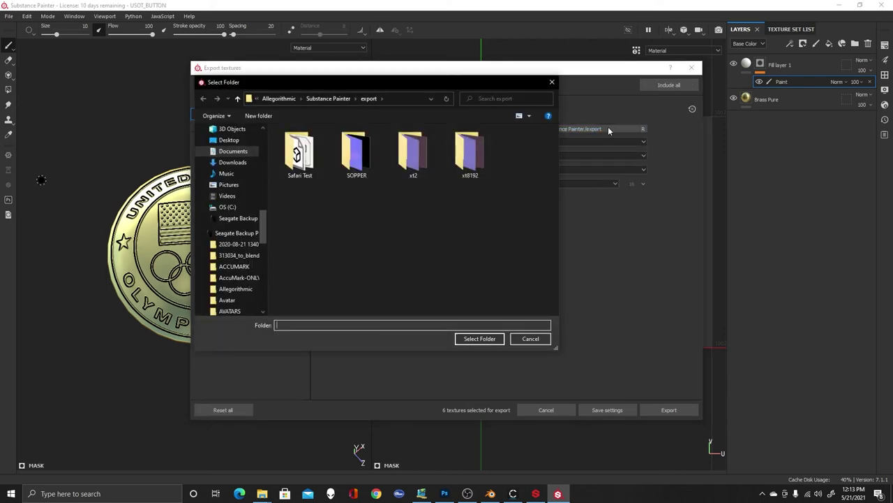
left_click(231, 153)
double_click(325, 246)
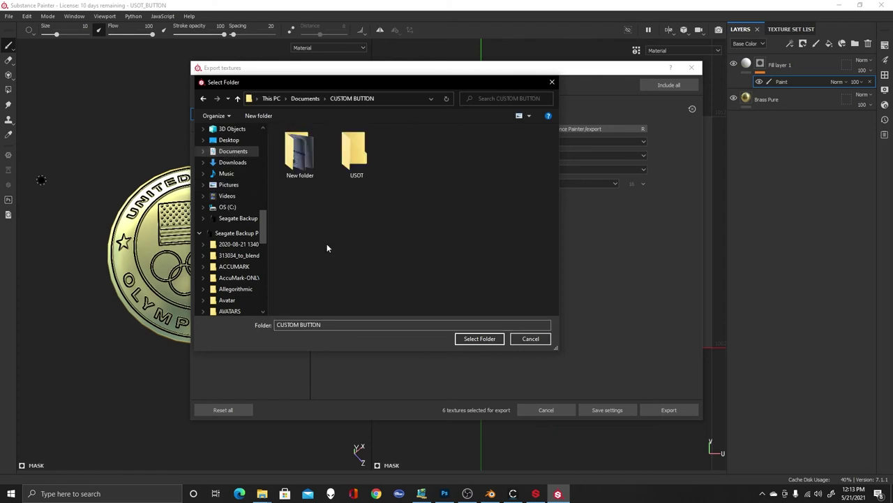
double_click(356, 152)
left_click(479, 339)
left_click(669, 409)
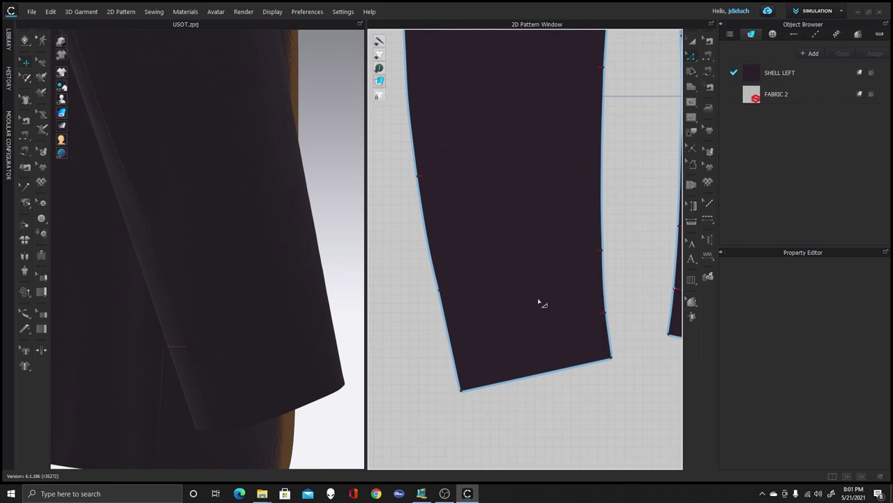
- In CLO, start registering a custom button, name it USOT_BRASS and load the brass button image as its thumbnail
left_click(186, 13)
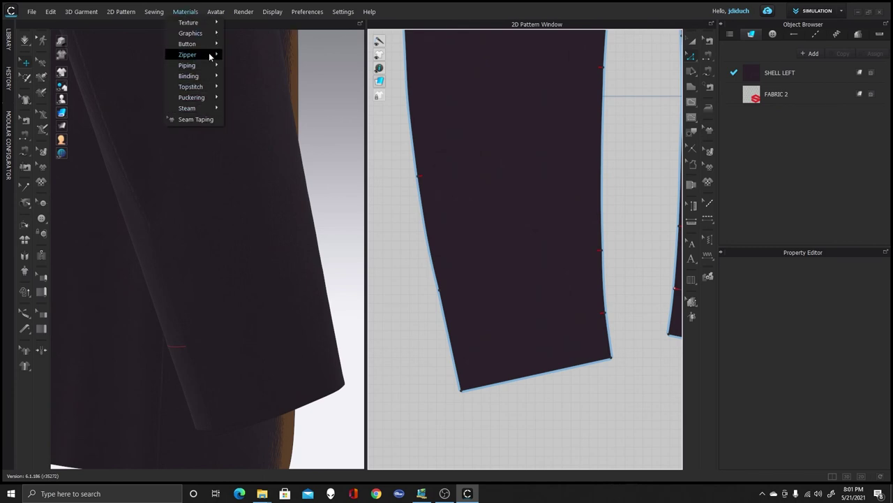
mouse_move(211, 45)
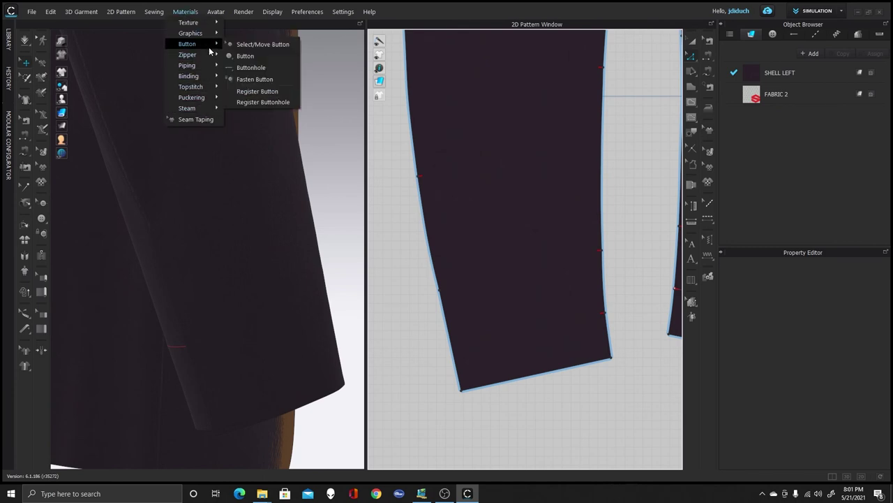
left_click(278, 95)
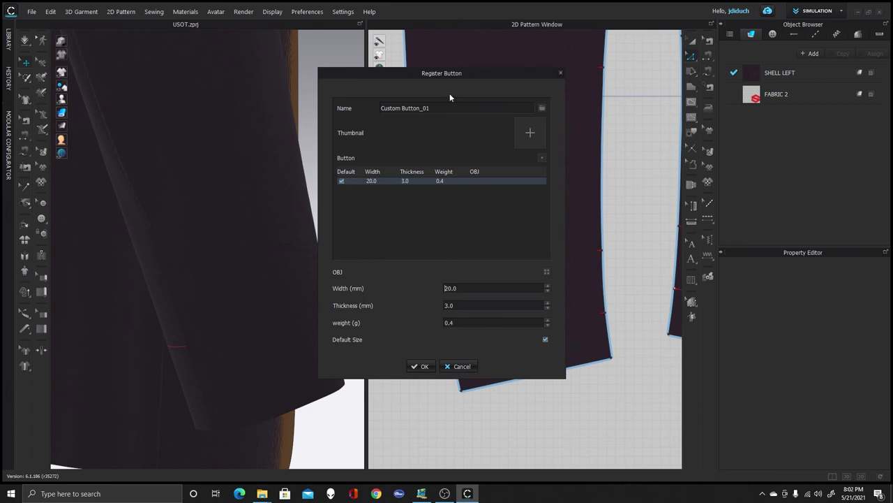
left_click_drag(437, 108, 372, 106)
type("USOT_BRASS")
left_click(535, 140)
left_click(539, 213)
left_click(618, 330)
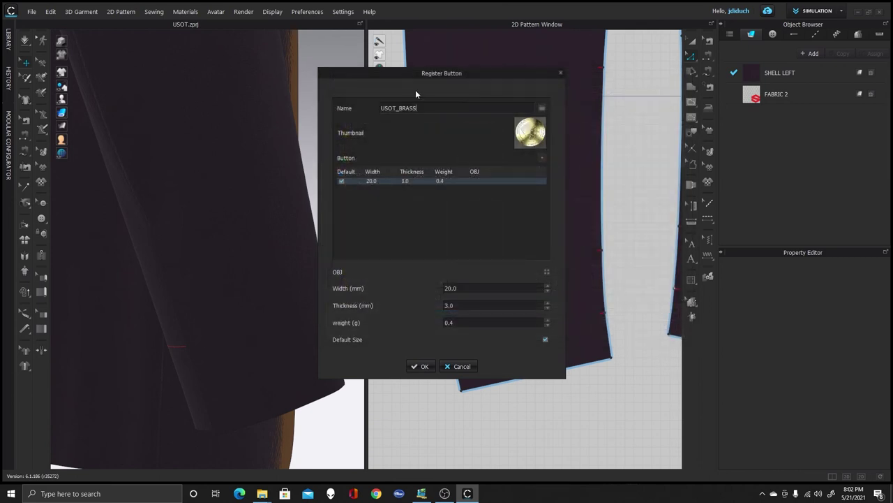
- Add a second size to the button and name the two sizes 32l and 24L
left_click(542, 159)
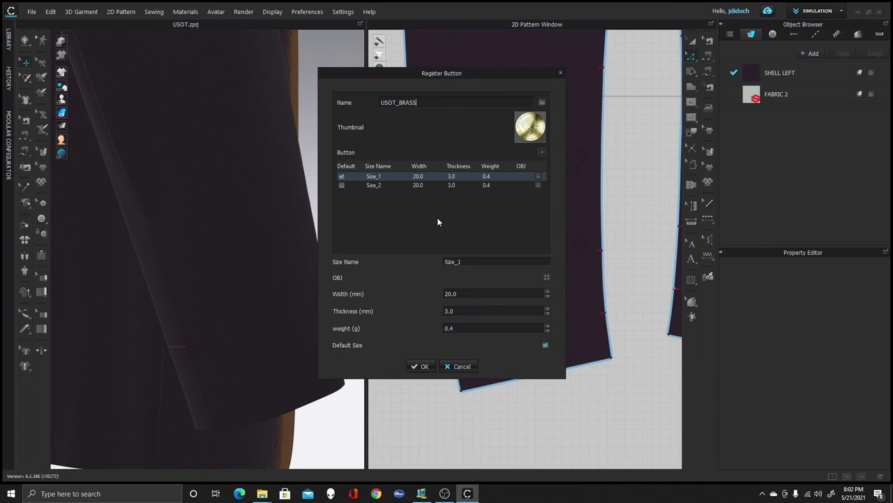
left_click_drag(462, 262, 430, 263)
type("32l")
left_click(341, 185)
double_click(471, 262)
type("243l")
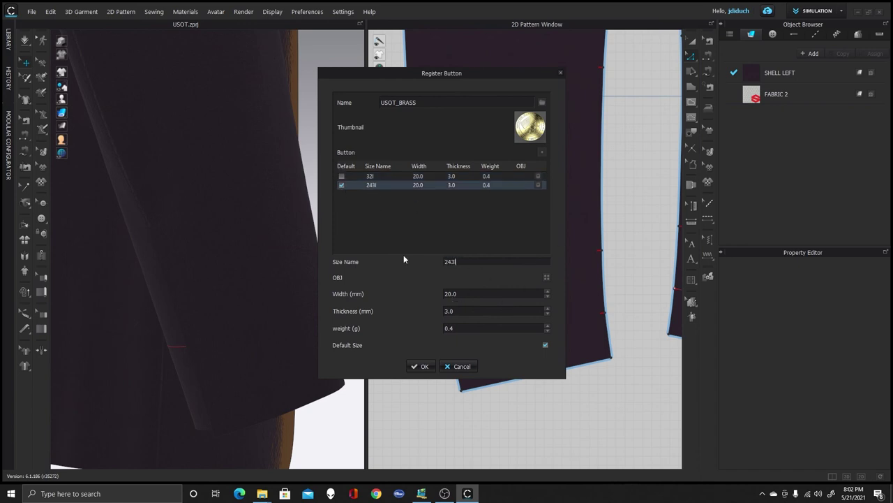
key("BackSpace")
key("BackSpace")
type("L")
- Set the 24L size's width to 15 mm and its thickness to 6 mm
key("Tab")
type("15")
key("Tab")
type("6")
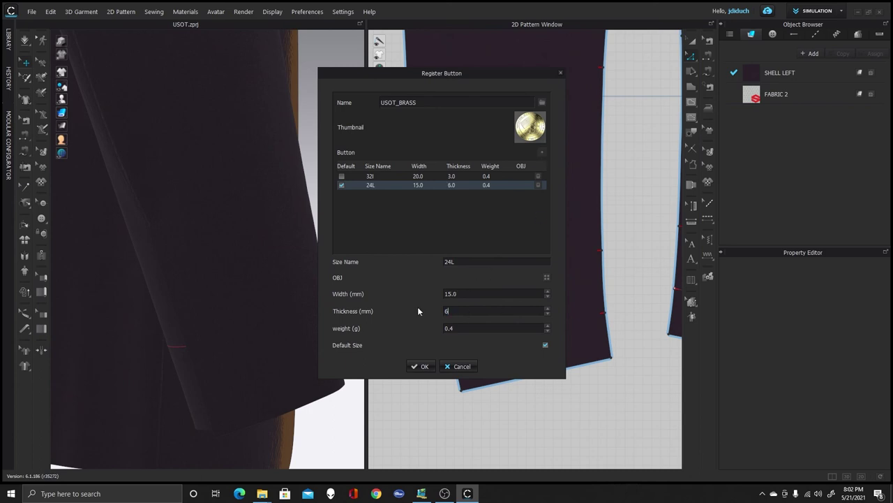
- Set the 32l size's thickness to 6 mm and make 32l the default size
left_click(400, 177)
double_click(460, 311)
type("6")
key("Return")
left_click(340, 179)
left_click(340, 177)
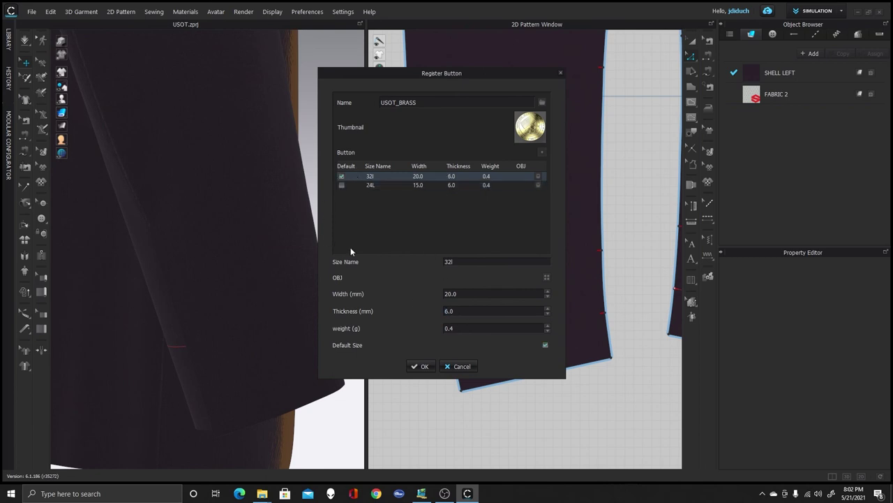
- Load USOT_BUTTON.obj for the 32L size and USOT_BUTTON 10.obj for the 24L size, and register the button preset
left_click(547, 277)
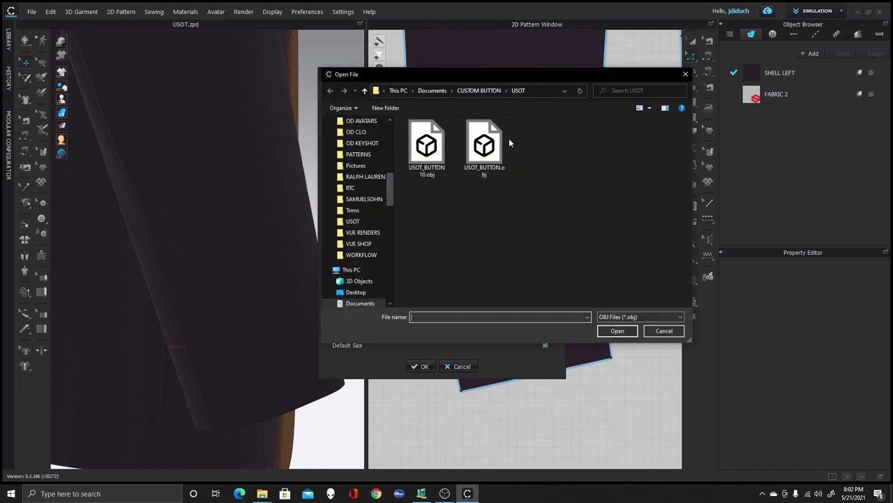
double_click(489, 148)
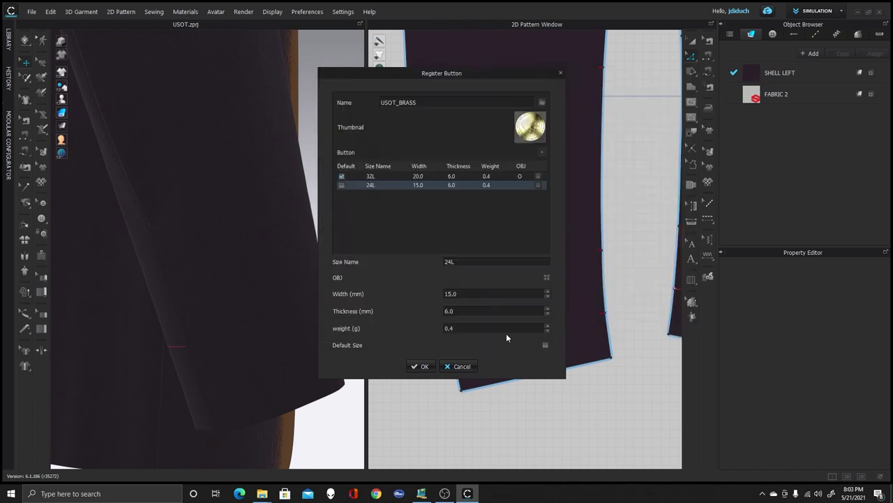
left_click(547, 277)
left_click(433, 148)
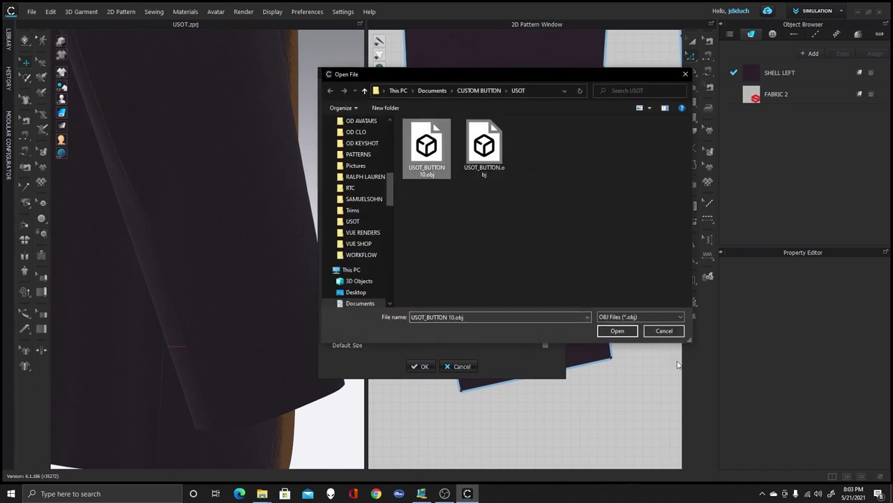
left_click(620, 331)
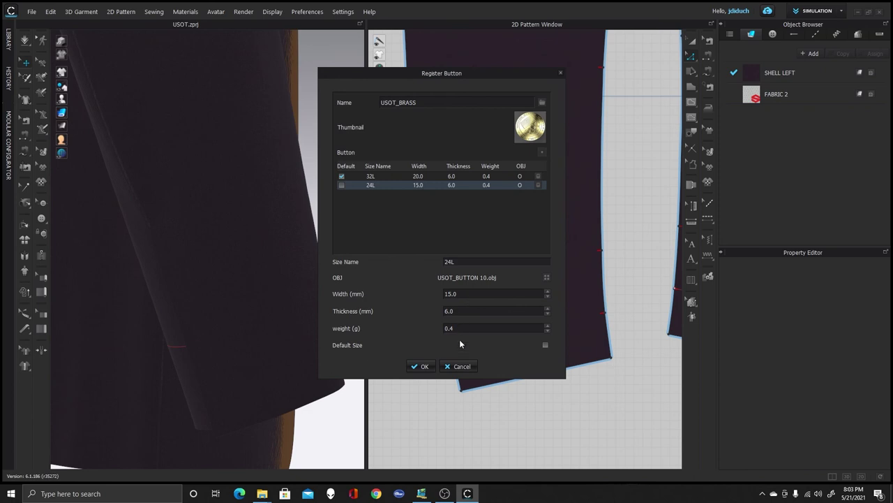
left_click(416, 369)
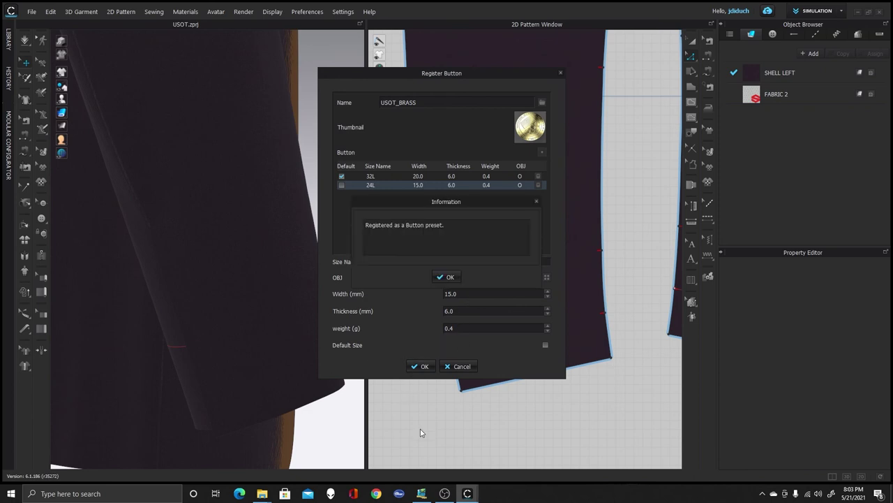
left_click(450, 277)
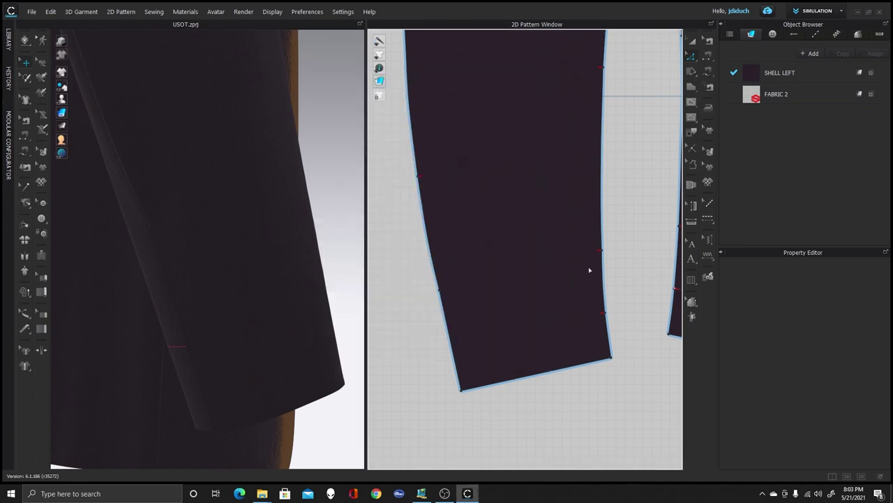
- Add a new button style to the garment's buttons and name it USOT 24L
left_click(772, 34)
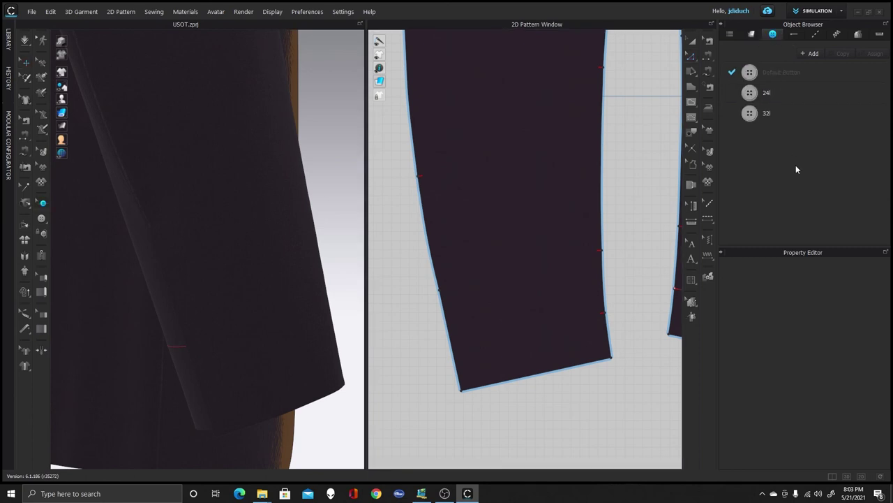
left_click(812, 54)
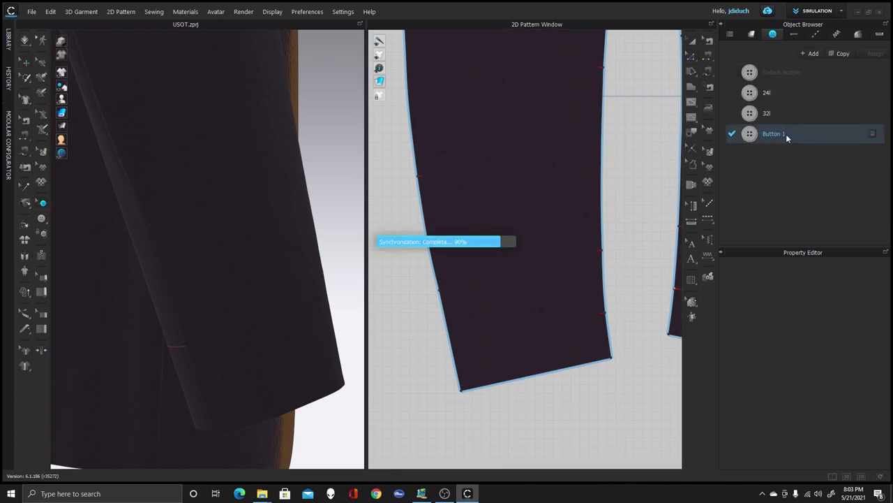
double_click(786, 134)
left_click_drag(794, 136, 753, 134)
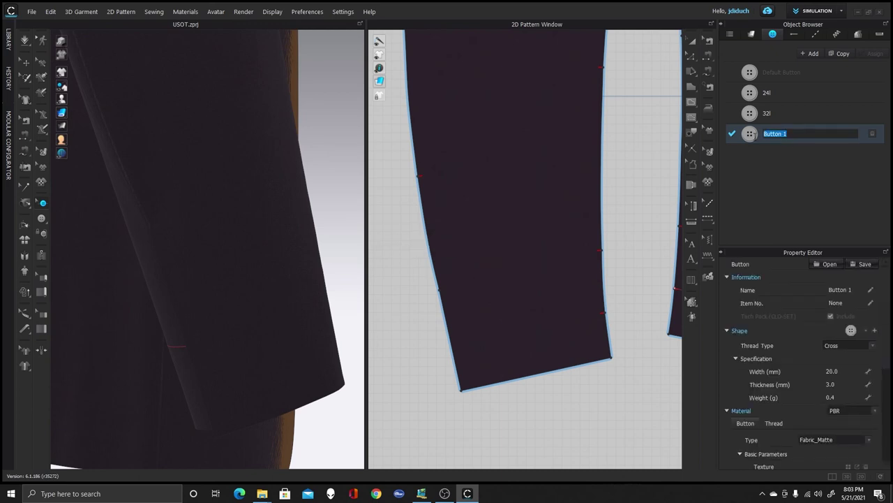
type("USOT 24L")
key("Return")
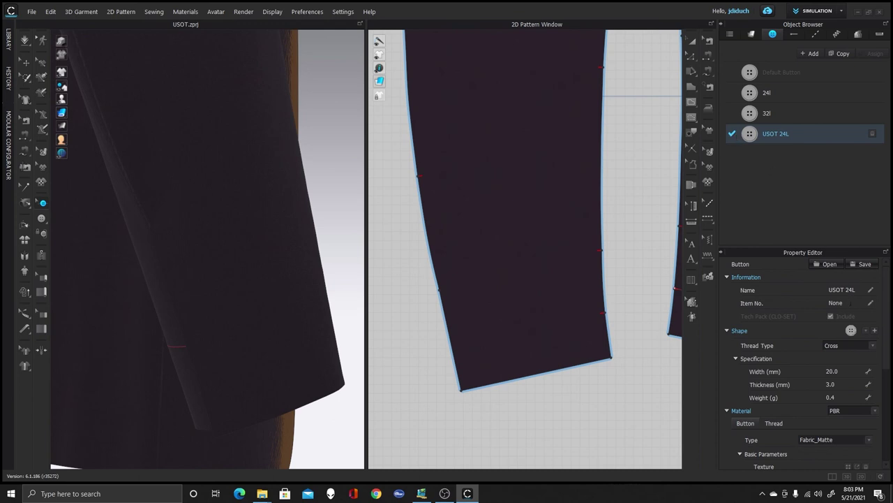
- Assign the registered brass button shape to the USOT 24L style and set its specification to 24L
left_click(866, 332)
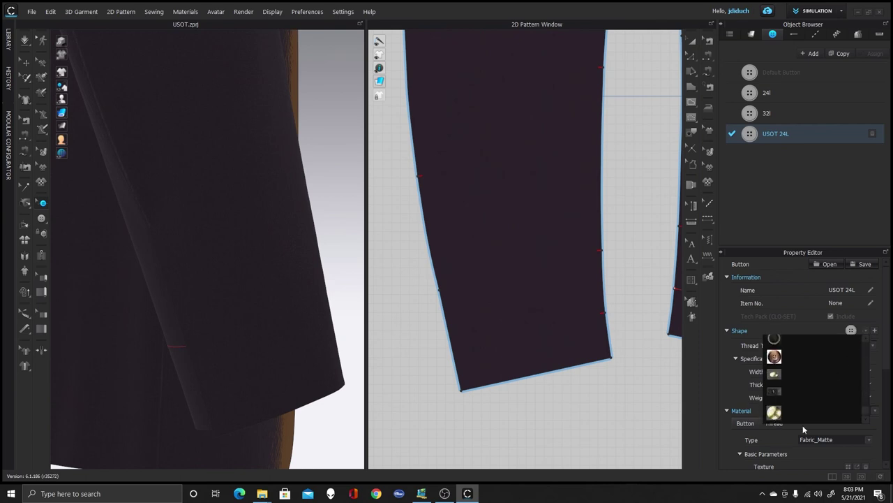
left_click(774, 413)
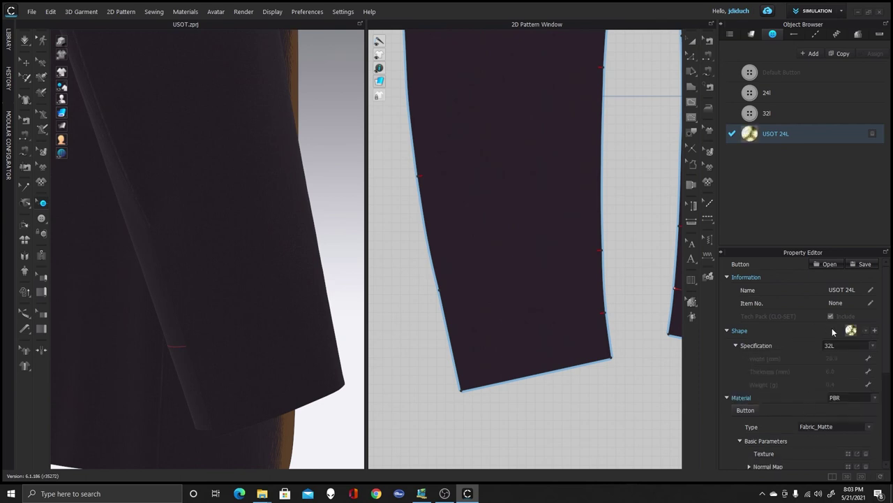
left_click(873, 346)
left_click(848, 358)
- Set the USOT 24L material type to Metal and load USOT_BUTTON_None_BaseColor.1001.png as its texture
scroll(813, 378, "down", 2)
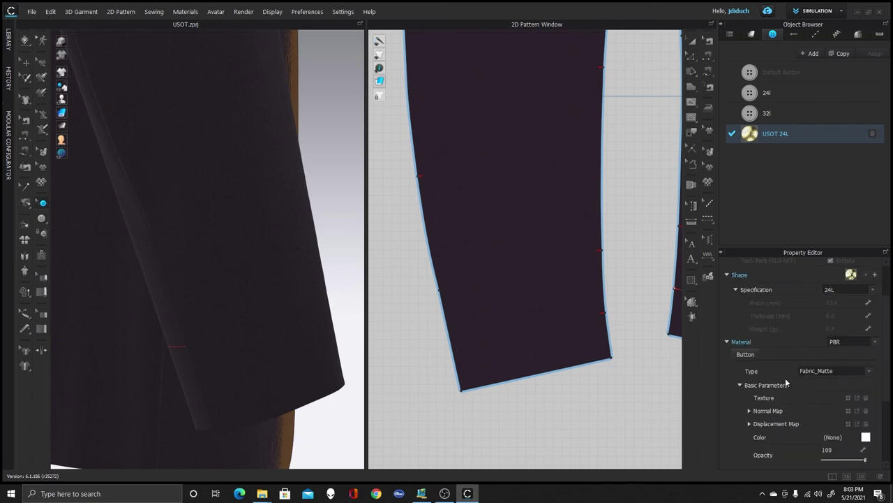
left_click(871, 371)
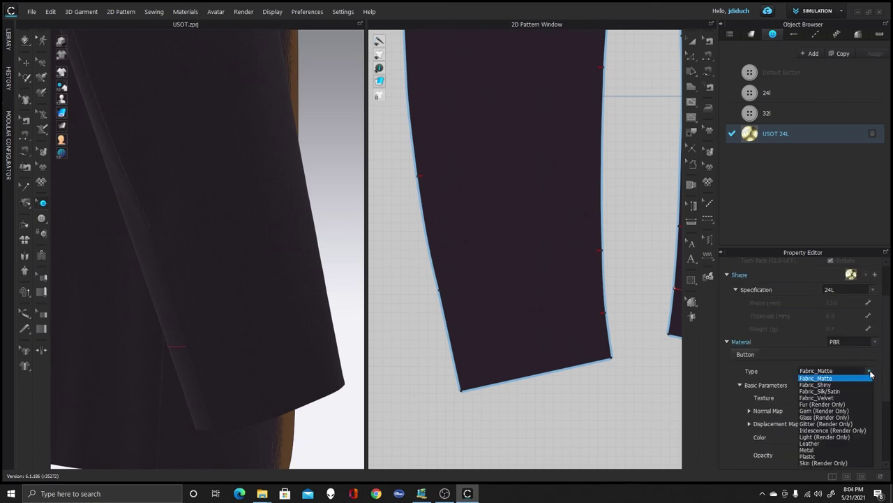
left_click(815, 450)
scroll(814, 388, "down", 2)
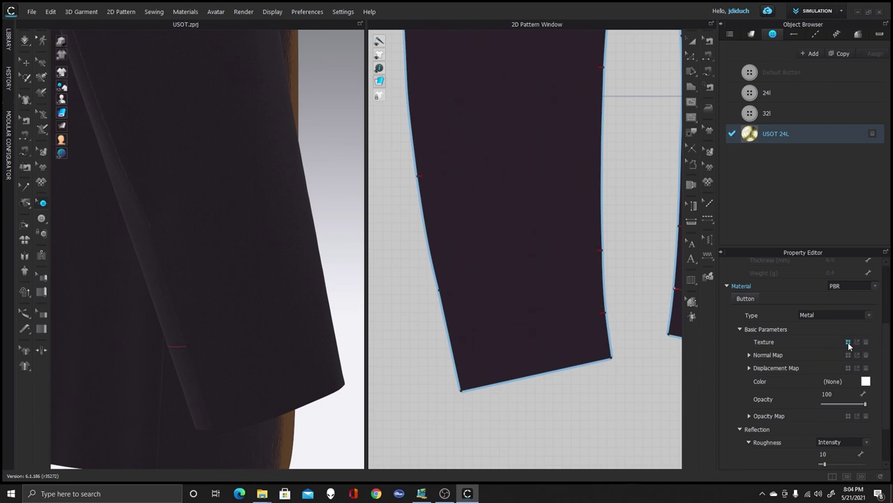
left_click(848, 342)
scroll(222, 140, "down", 3)
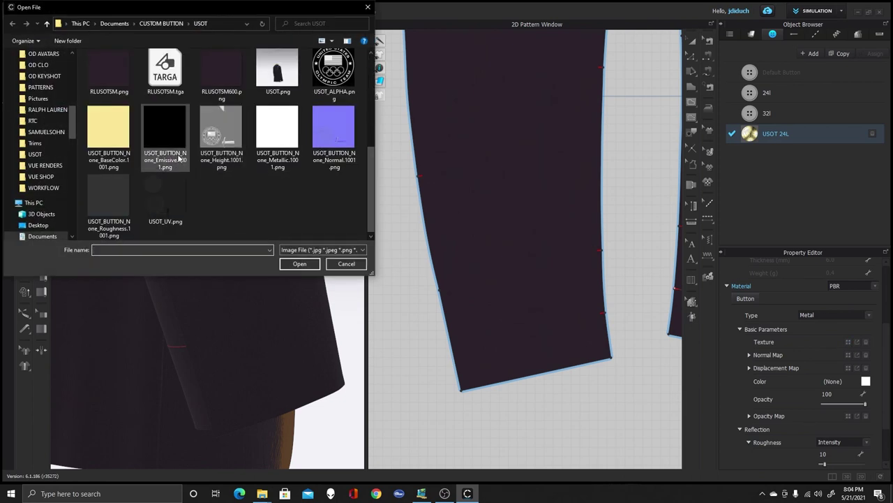
left_click(120, 136)
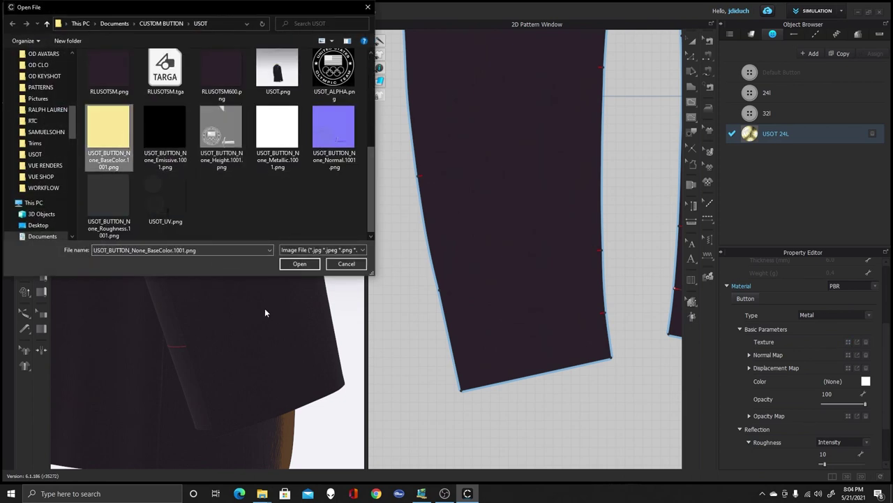
left_click(299, 264)
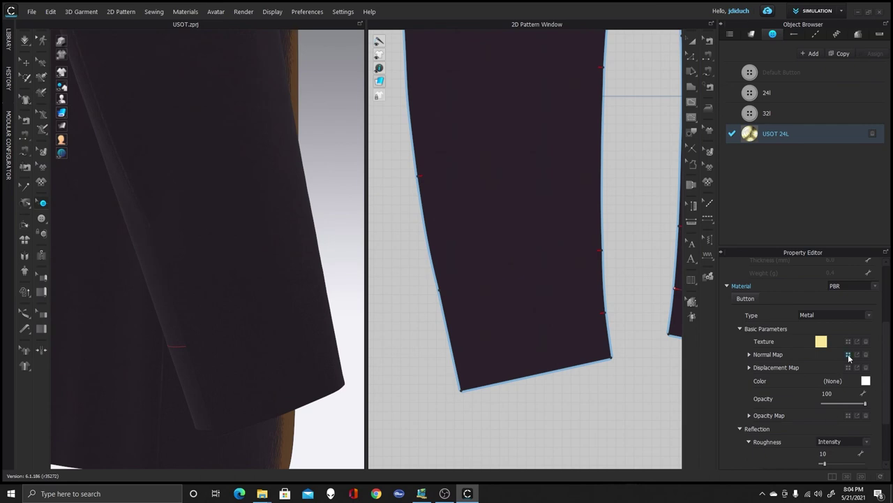
- Load USOT_BUTTON_None_Normal.1001.png as the button's normal map and USOT_BUTTON_None_Metallic.1001.png as its metalness map
left_click(848, 354)
scroll(273, 200, "down", 3)
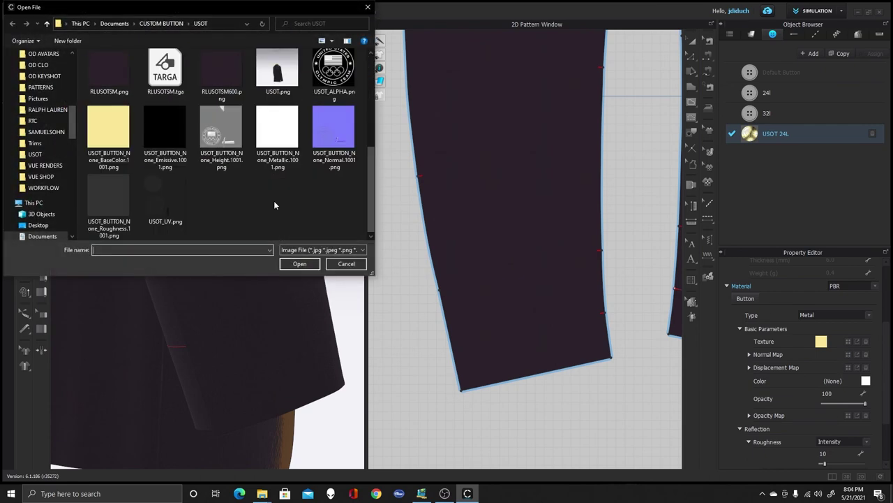
left_click(335, 133)
left_click(299, 264)
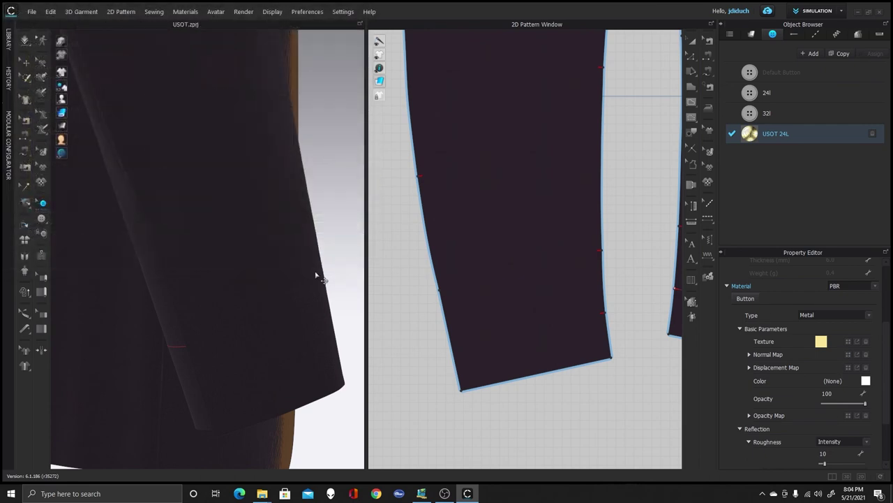
scroll(818, 400, "down", 2)
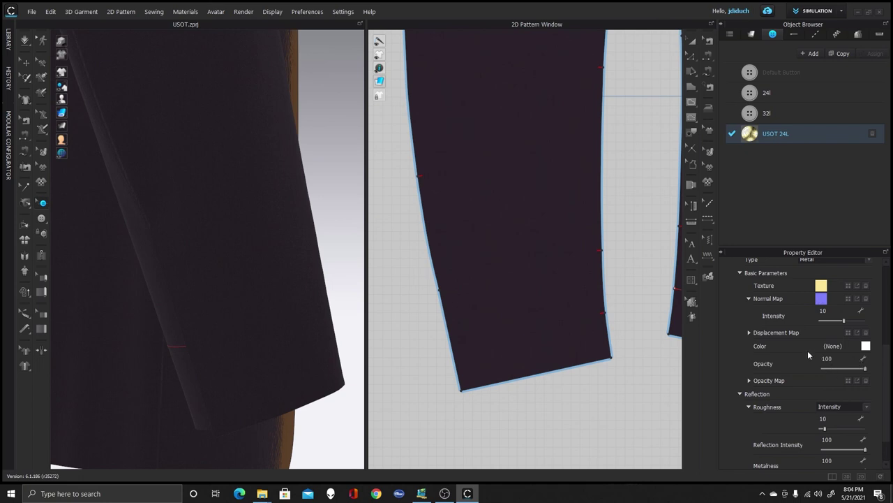
scroll(808, 356, "down", 1)
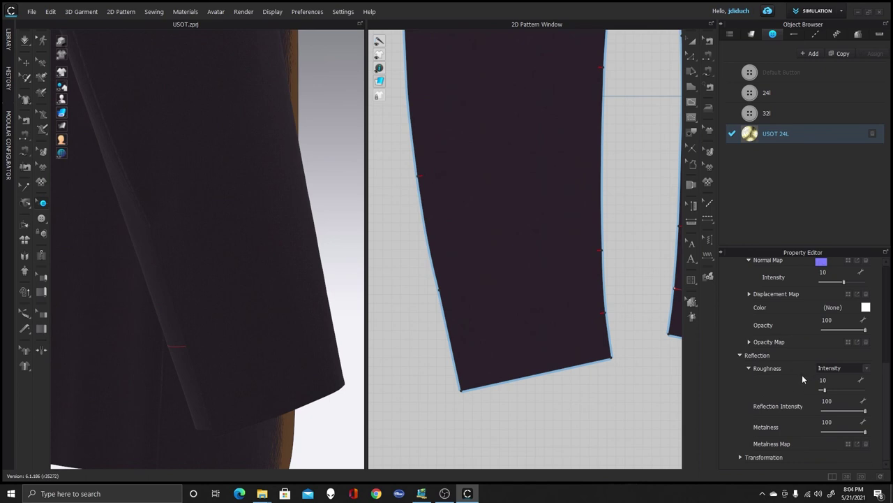
left_click(791, 439)
left_click(277, 133)
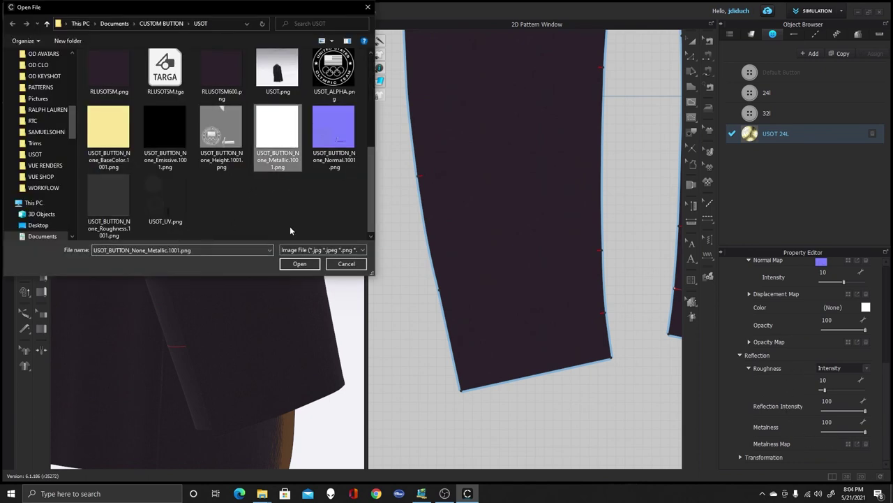
left_click(308, 263)
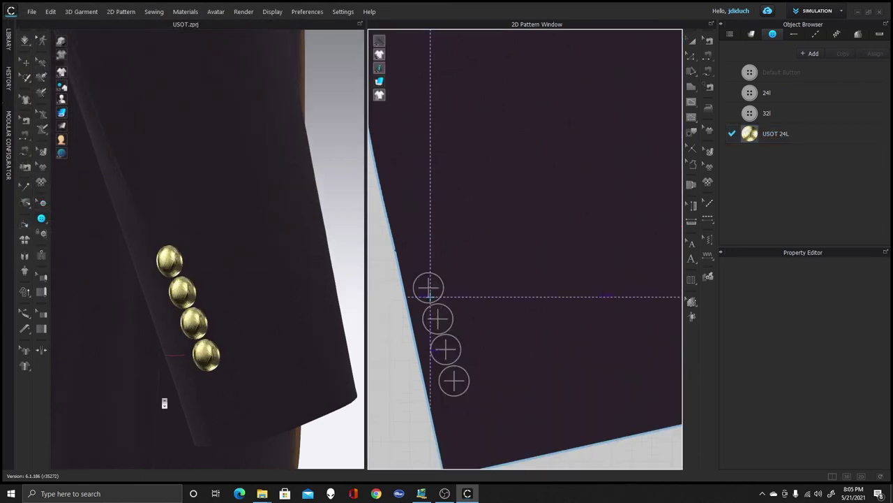
- Rotate the upper two cuff buttons on the sleeve to an angle of 154 each so their logos stand upright
scroll(167, 397, "up", 3)
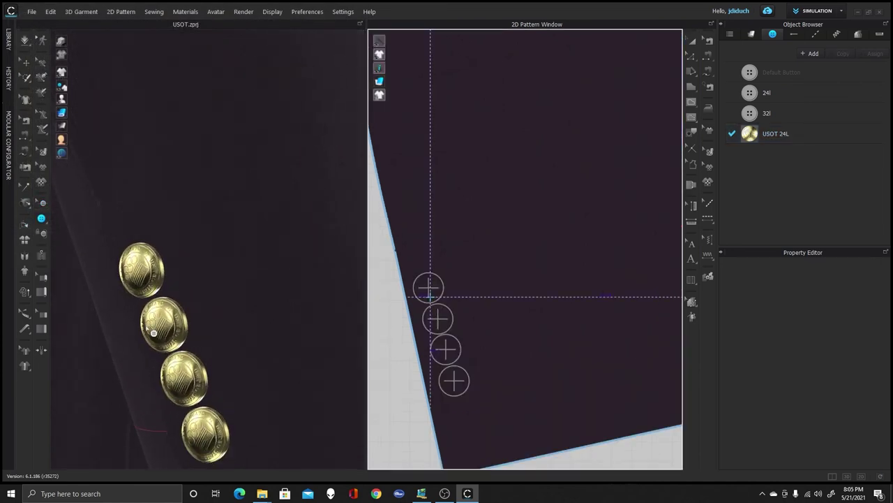
left_click(808, 132)
left_click(42, 203)
left_click(159, 278)
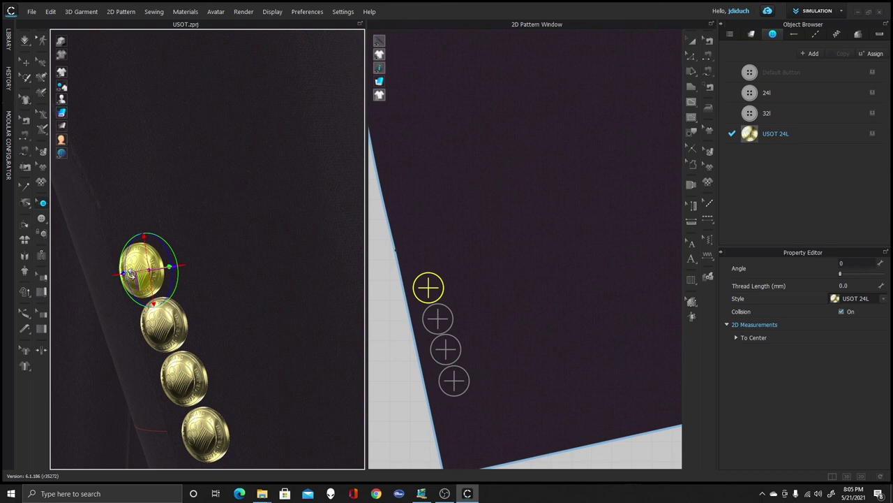
left_click(841, 276)
left_click_drag(841, 276, 859, 275)
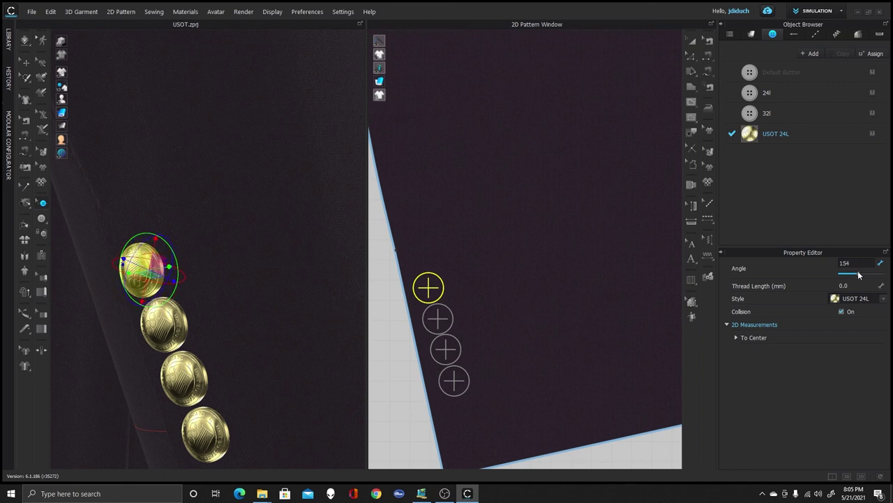
left_click(164, 324)
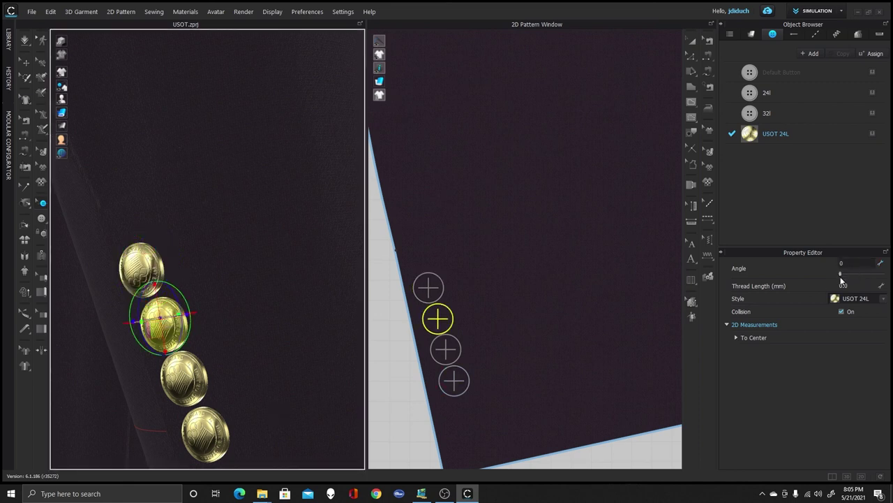
left_click_drag(841, 275, 859, 278)
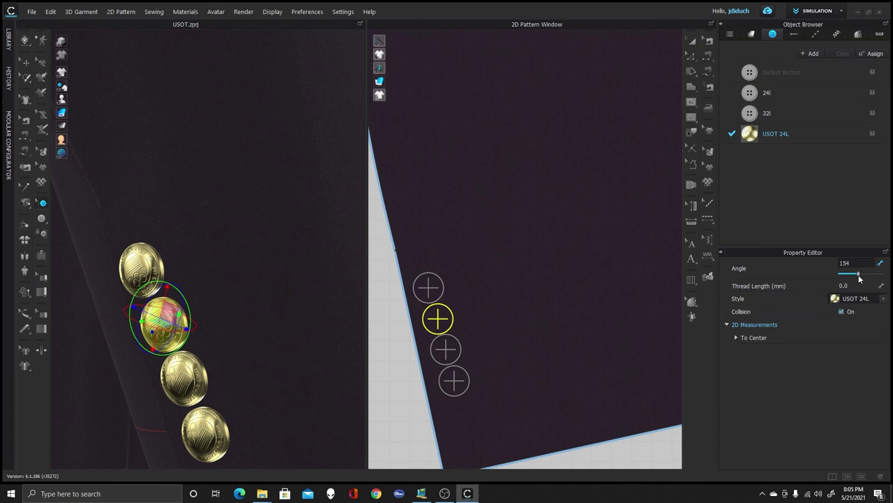
- Rotate the third cuff button to match the upper two, and set the lowest cuff button's angle to 162
left_click(197, 383)
left_click(842, 277)
left_click_drag(841, 278, 859, 281)
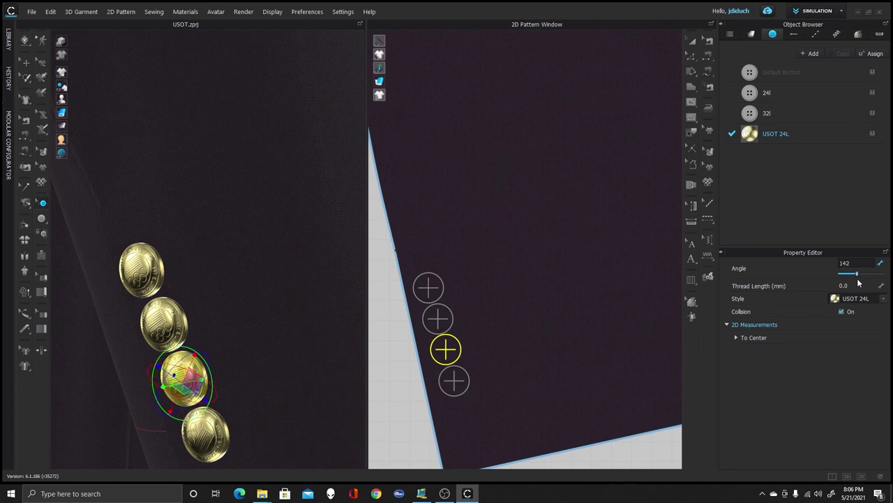
left_click(216, 441)
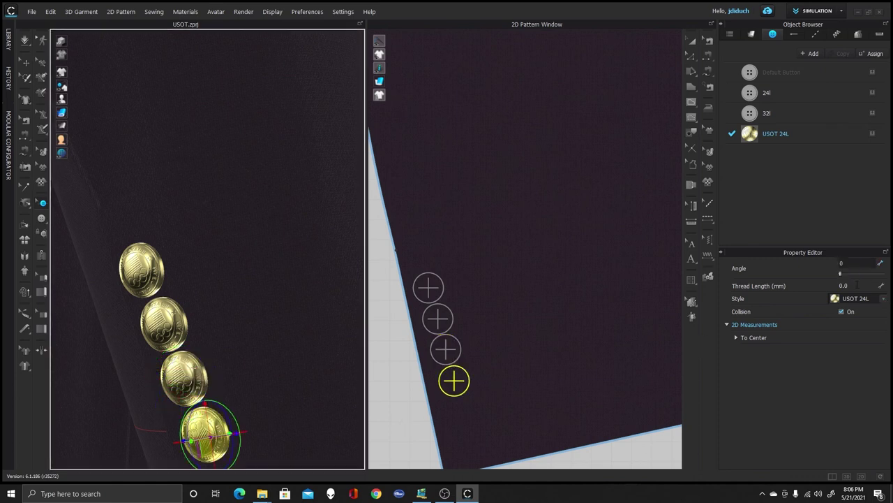
left_click_drag(841, 277, 860, 281)
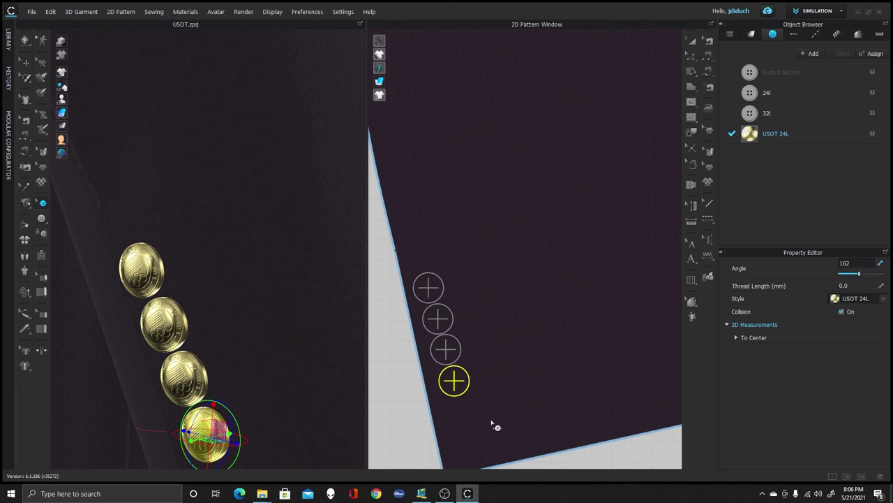
- Open the render view and set the USOT 24L roughness to Map using USOT_BUTTON_None_Roughness.1001.png
left_click(244, 11)
left_click(251, 22)
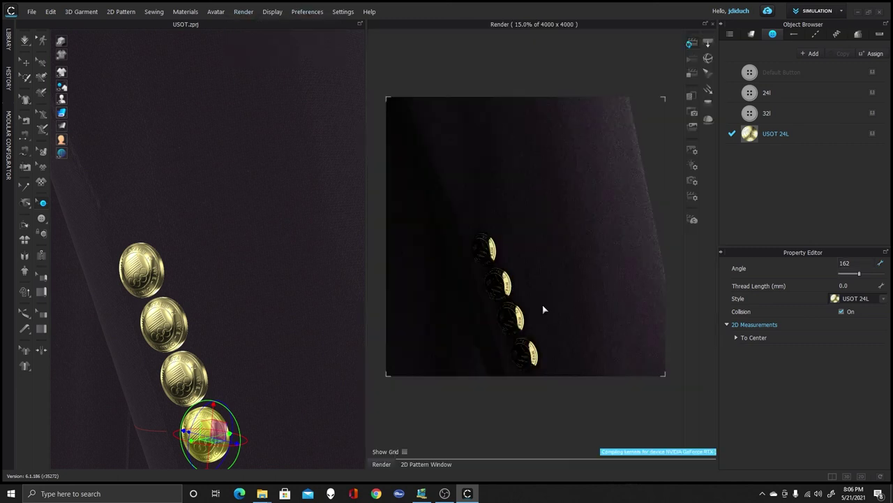
left_click(799, 134)
scroll(814, 392, "down", 5)
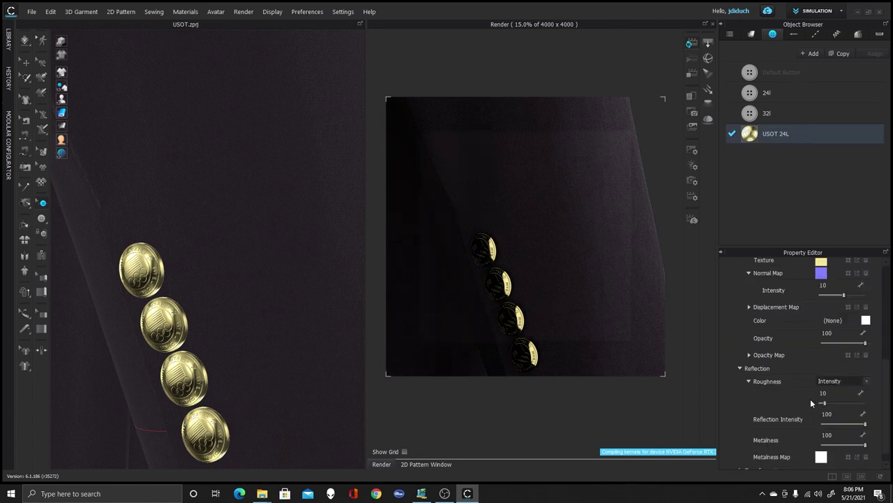
scroll(810, 403, "down", 1)
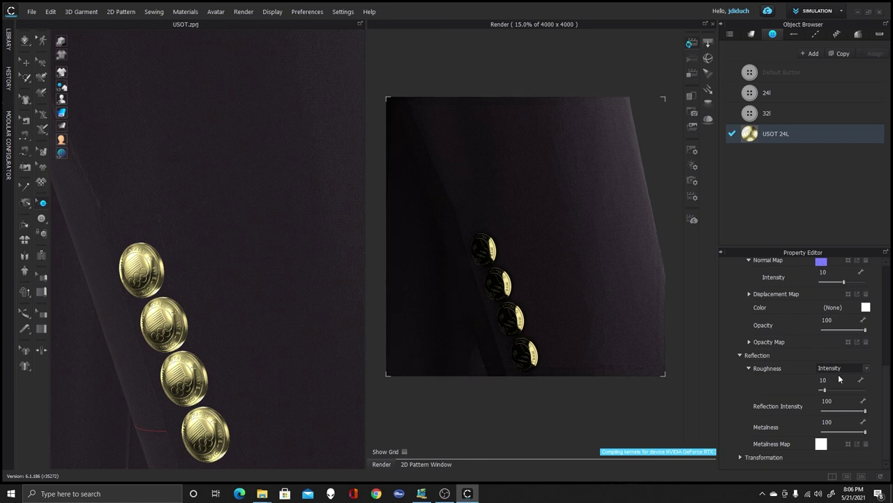
left_click(866, 369)
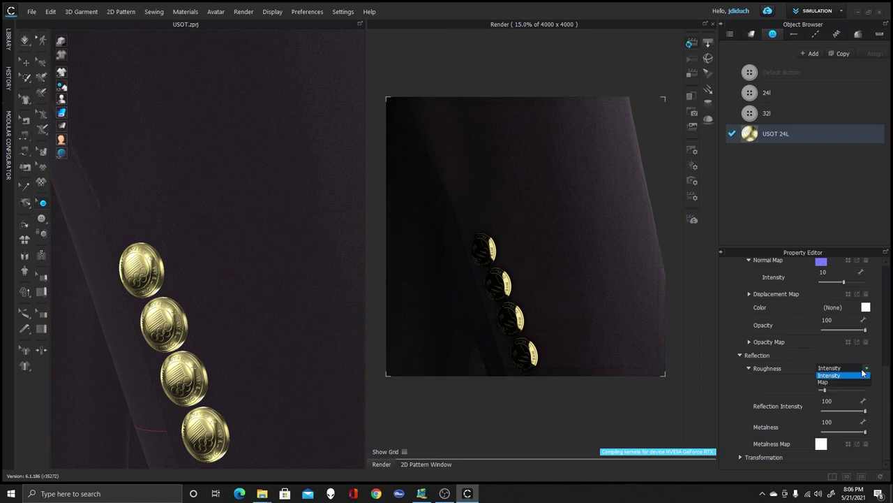
left_click(852, 380)
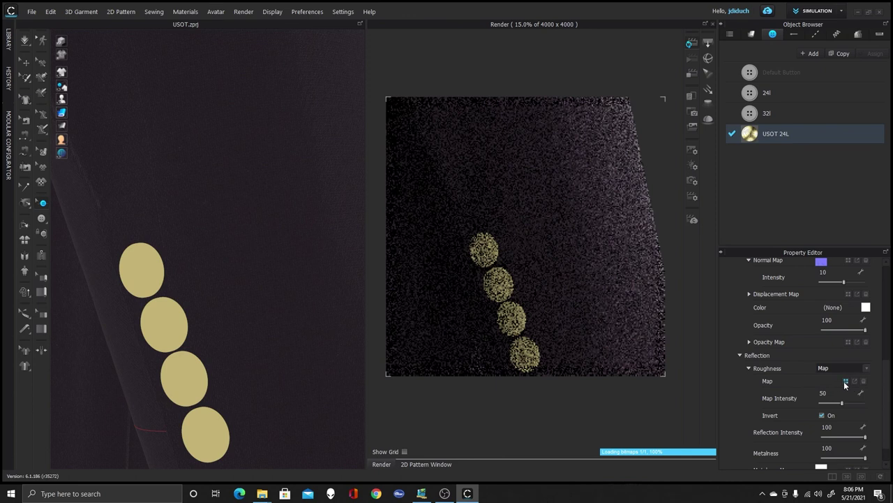
left_click(846, 381)
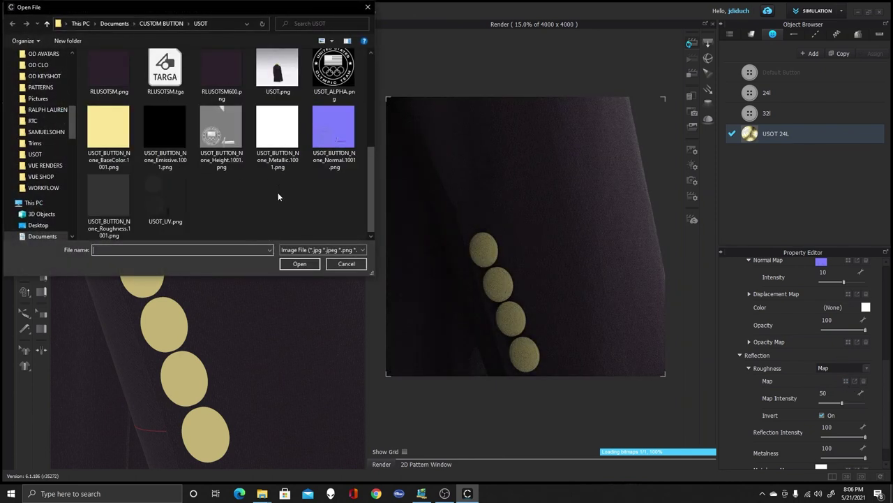
left_click(130, 206)
left_click(303, 265)
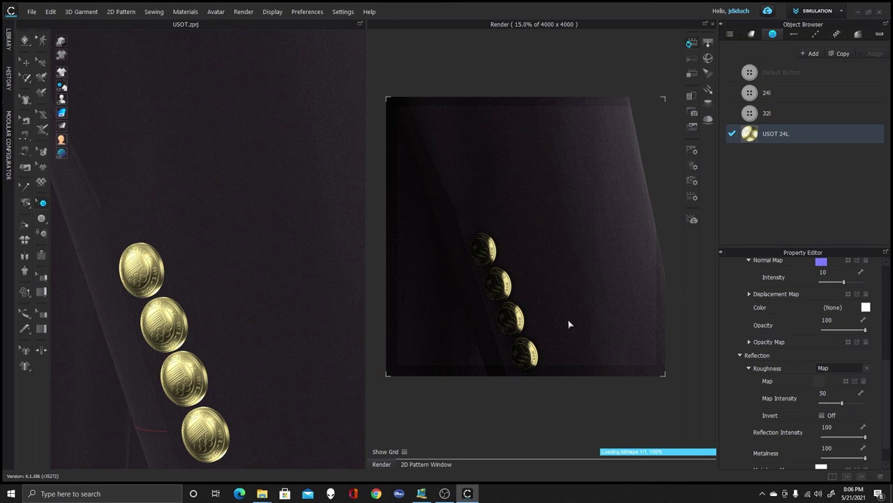
- Load USOT_BUTTON_None_Height.1001.png as the USOT 24L button's displacement map
key("4")
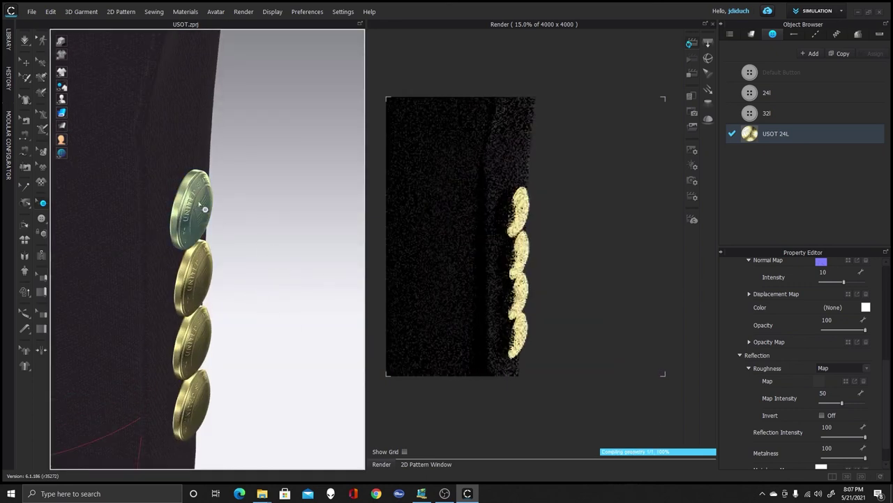
scroll(532, 216, "up", 2)
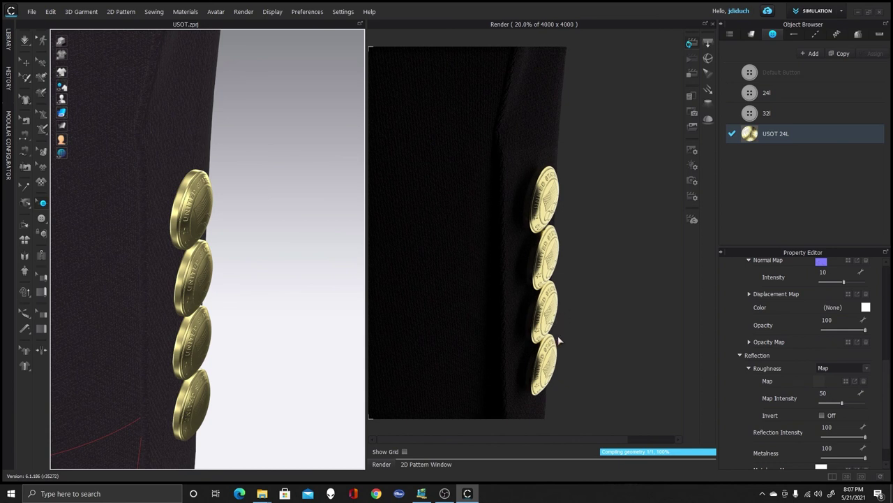
scroll(810, 384, "up", 3)
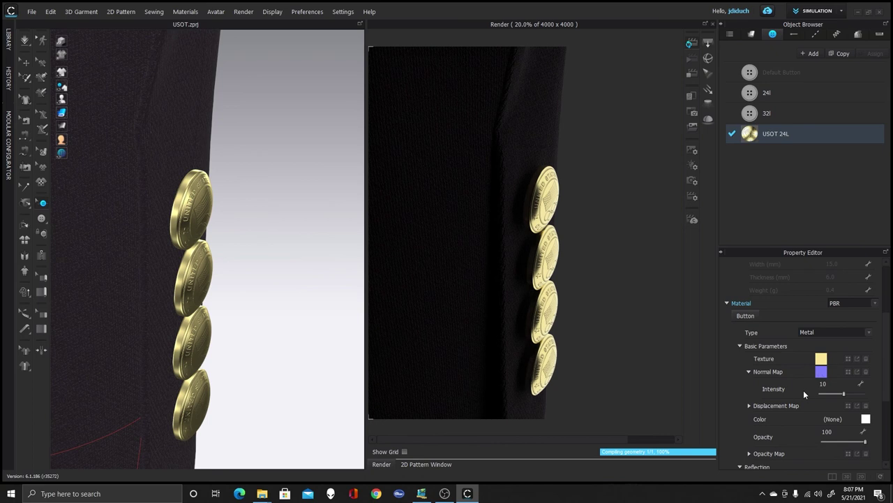
left_click(849, 407)
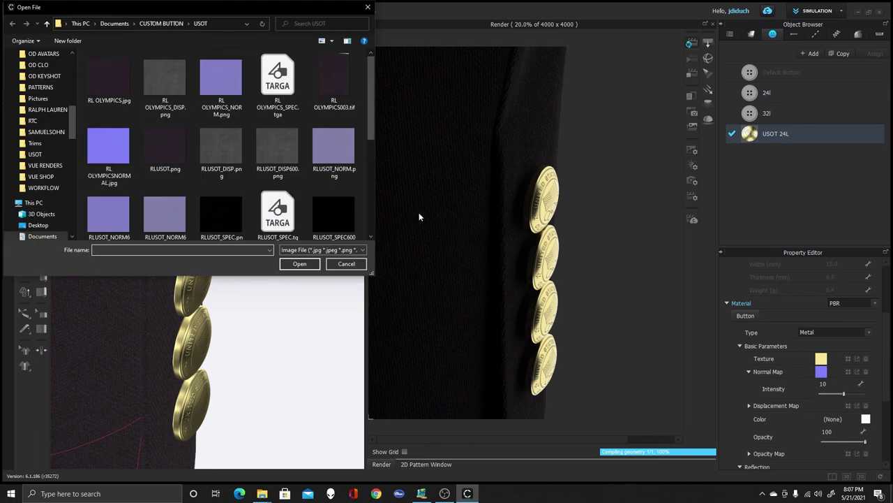
scroll(254, 128, "down", 5)
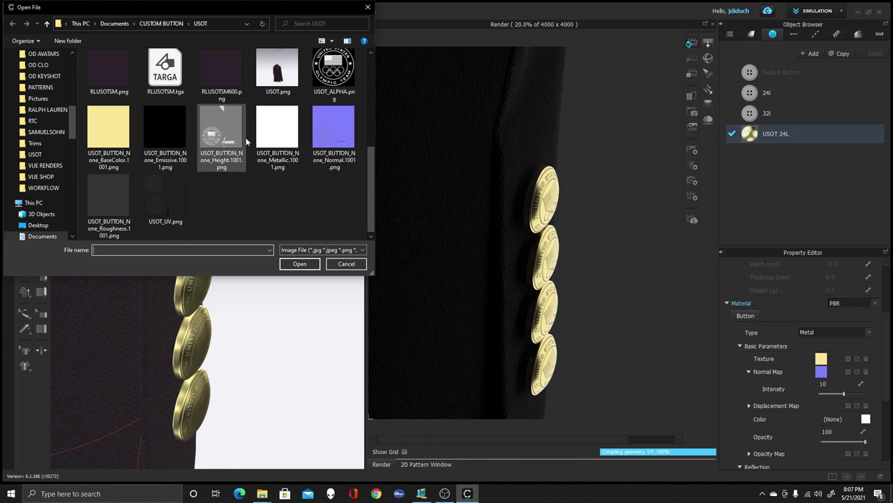
left_click(217, 173)
left_click(300, 263)
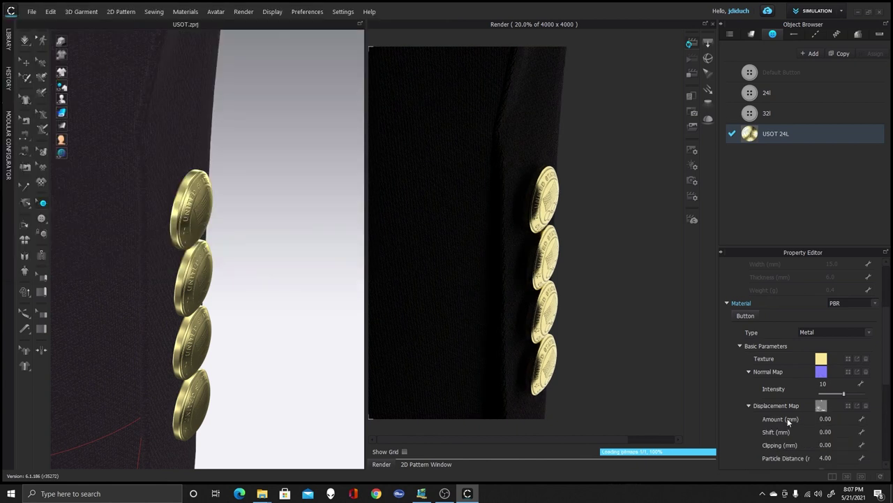
- Try displacement amounts of 1 mm and 0.5 mm on the button and compare them in the render
double_click(839, 419)
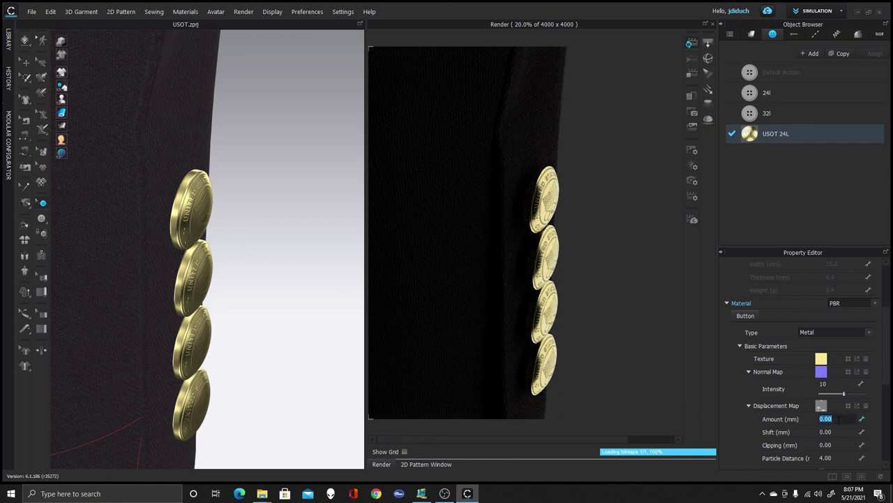
type("1")
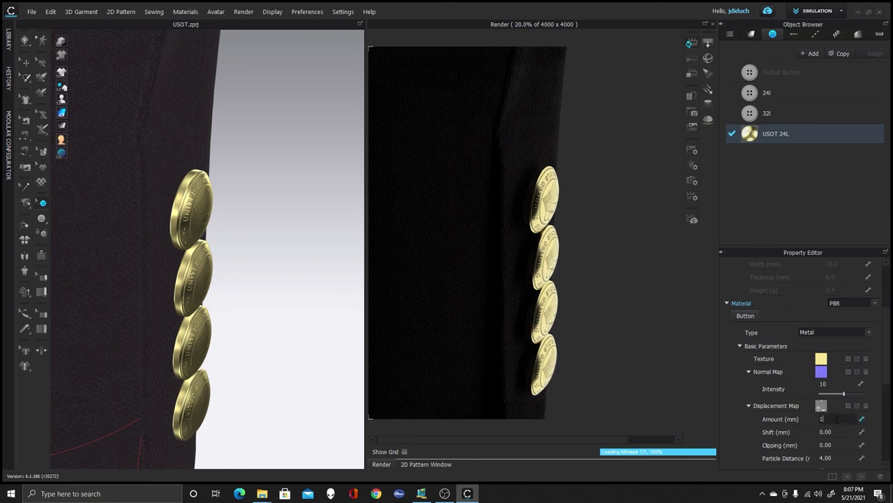
key("Return")
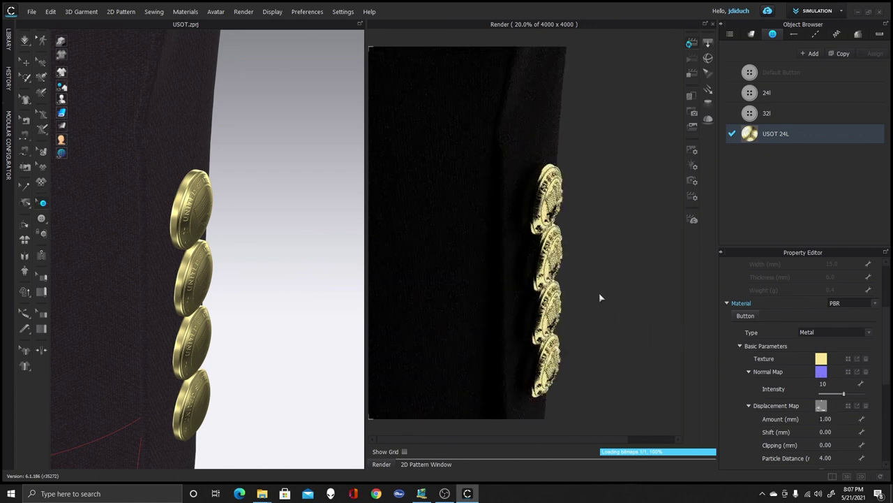
left_click(838, 418)
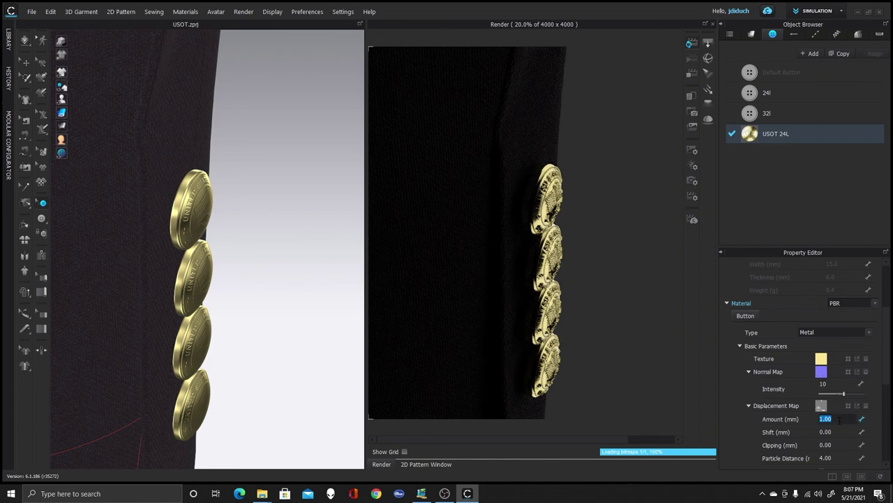
type(".5")
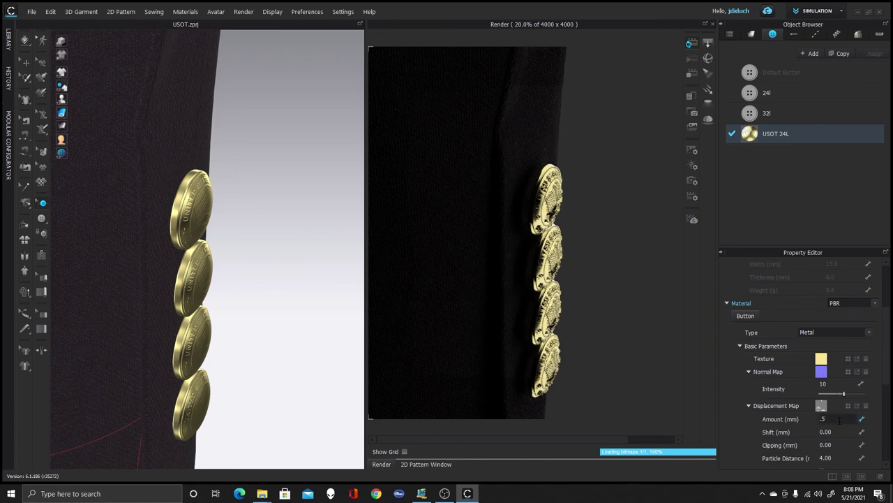
key("Return")
scroll(607, 321, "up", 5)
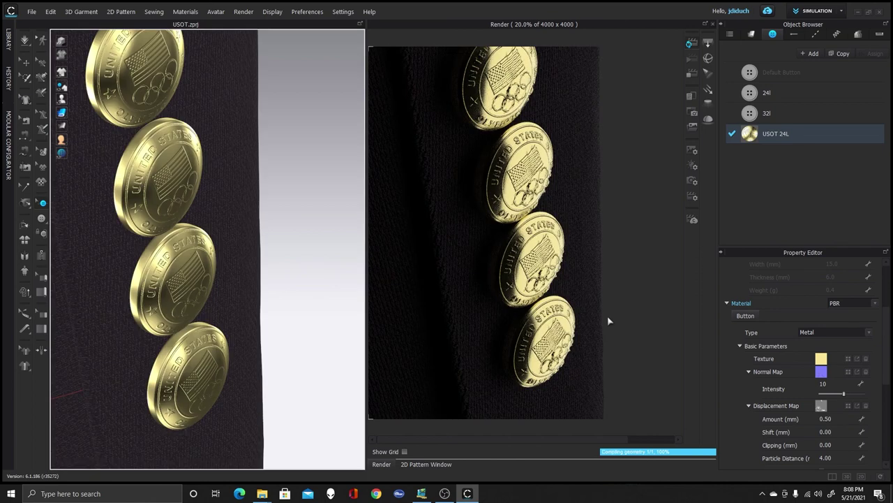
- Set the button's displacement amount to 0.25 mm and save the button as USOT 24L.btn in the TRIMS folder
left_click(839, 419)
type(".25")
key("Return")
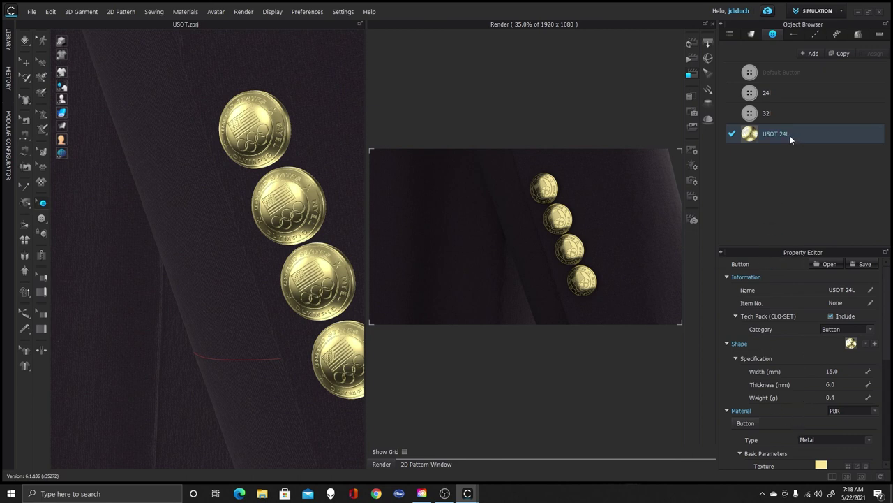
left_click(864, 263)
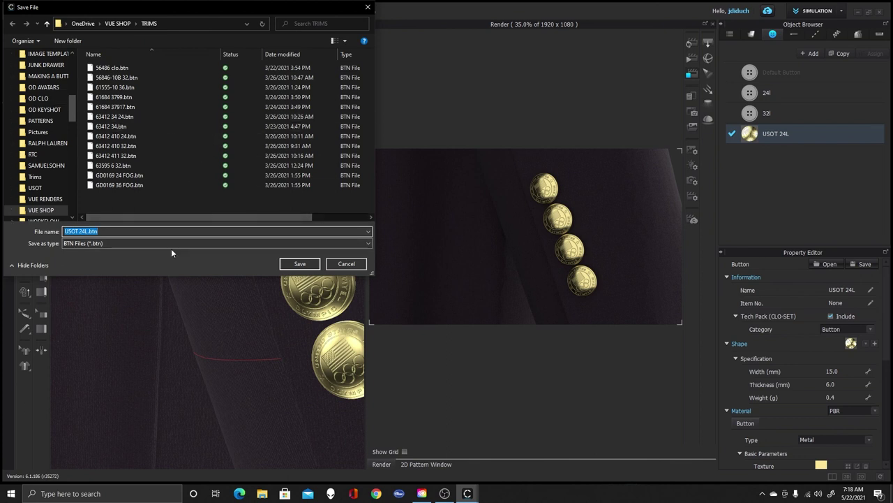
left_click(298, 264)
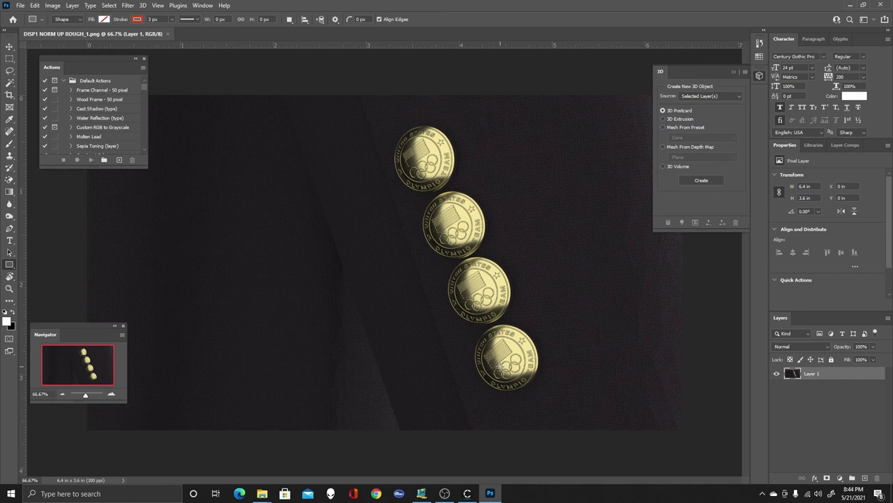
- In Photoshop, start a Field Blur on DISP1 NORM UP ROUGH_1.png and place its pin on the uppermost button with 0 px blur
left_click(128, 6)
mouse_move(166, 133)
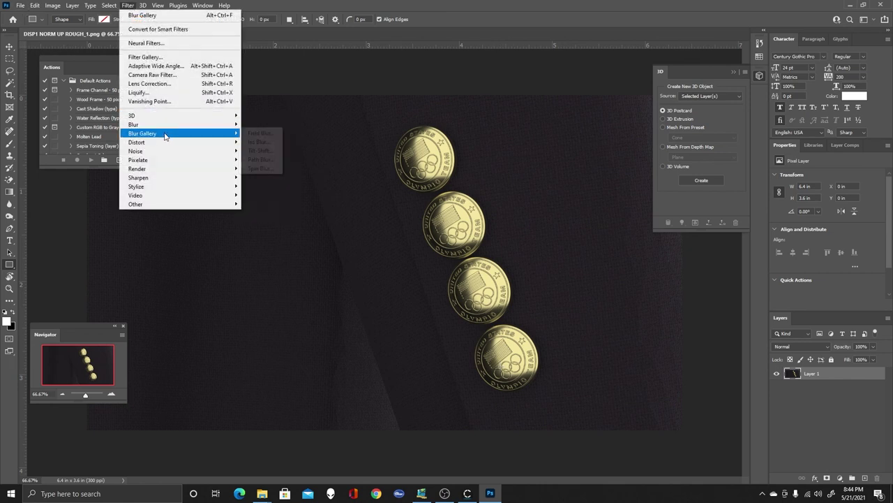
left_click(260, 132)
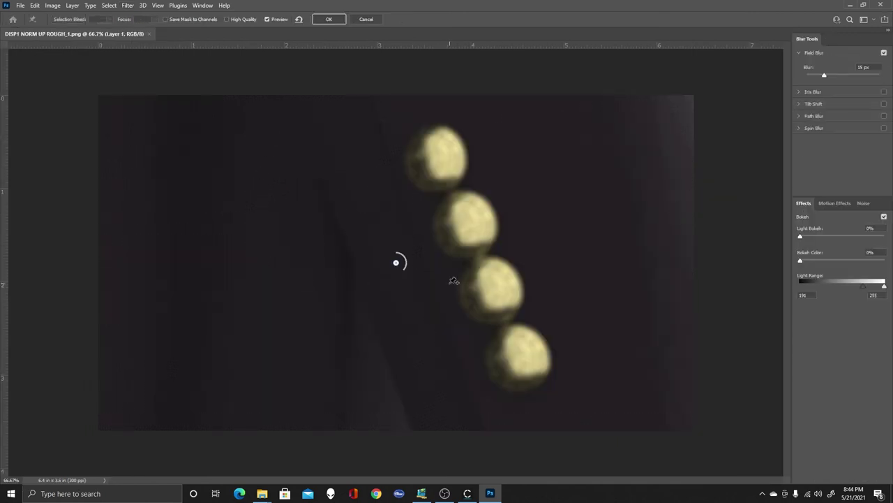
left_click_drag(396, 263, 439, 150)
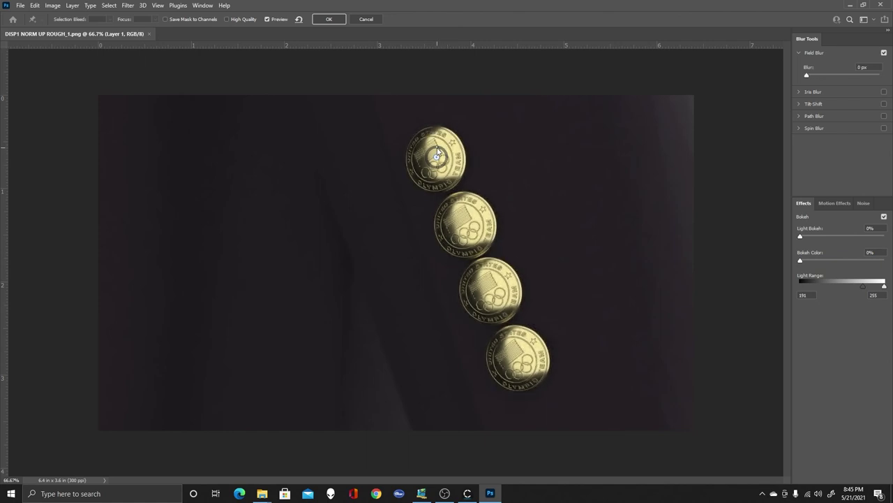
- Add Field Blur pins with 0 px blur on the three lower buttons to keep them sharp
left_click(519, 361)
left_click_drag(526, 377, 519, 357)
left_click(485, 292)
left_click_drag(485, 292, 484, 288)
left_click(466, 225)
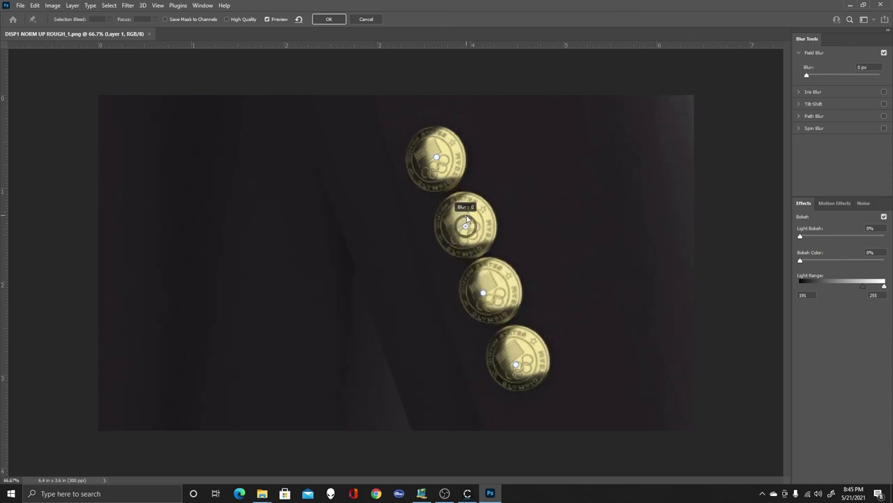
- Add blur pins on the fabric either side of the buttons, 134 px on the right and 312 px on the left
left_click(670, 204)
left_click_drag(680, 213, 656, 203)
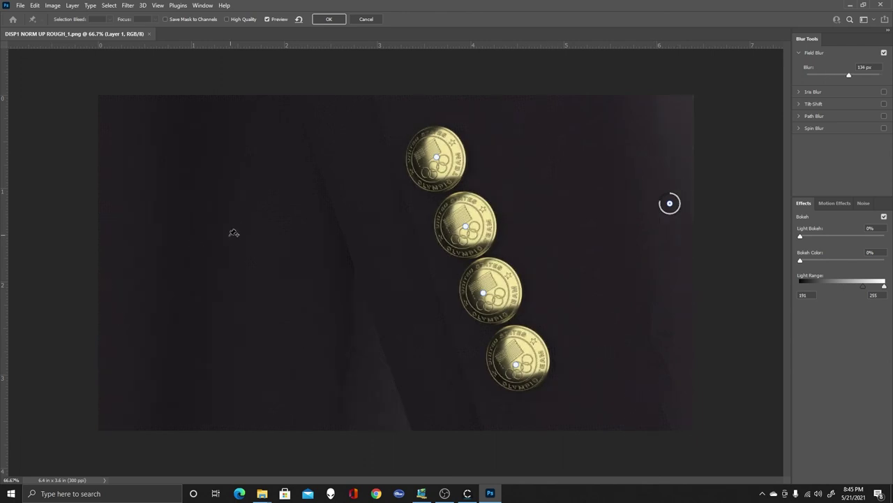
mouse_move(224, 245)
left_mouse_down()
mouse_move(213, 242)
mouse_move(219, 239)
mouse_move(219, 267)
mouse_move(219, 257)
left_mouse_up()
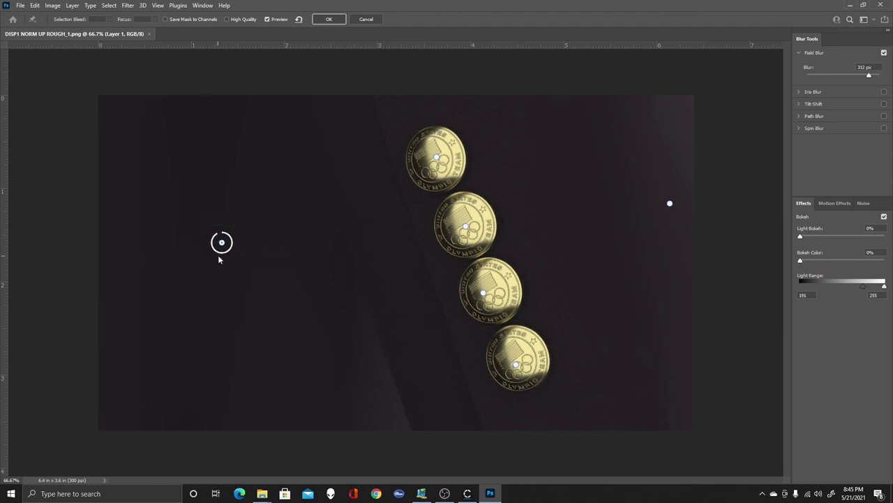